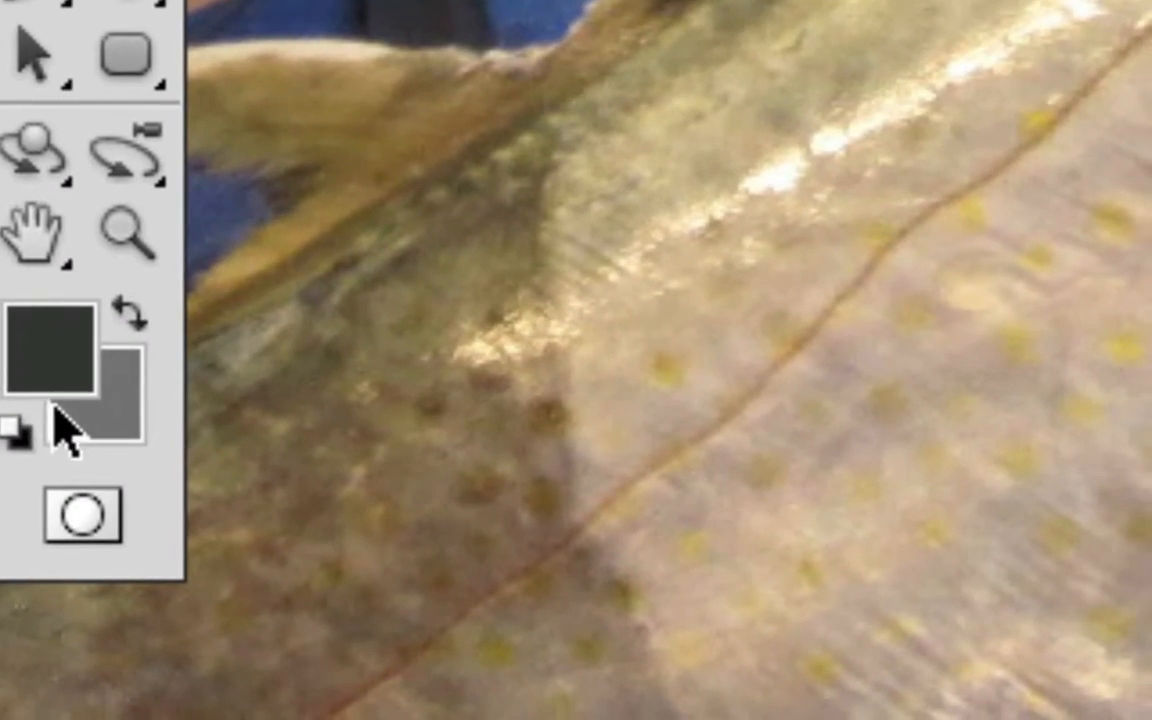
Step: Try painting over the forearm on the layer mask with the dark and mid grey colours, and undo the strokes
key("alt+super+minus")
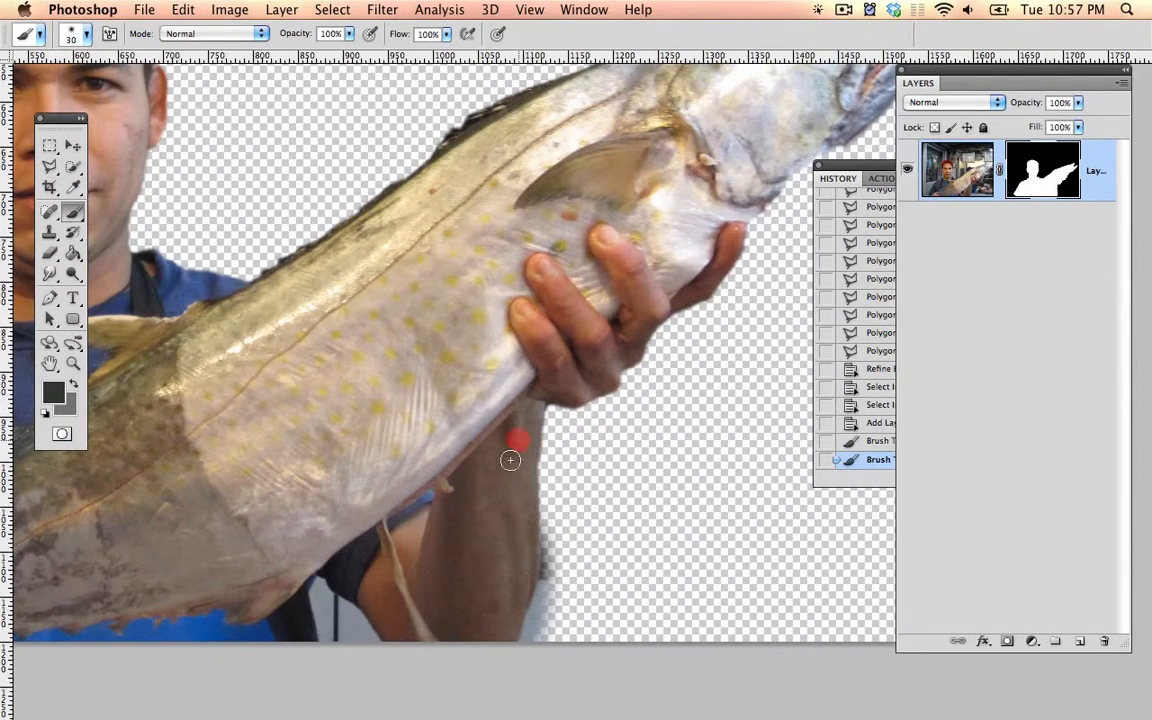
mouse_move(510, 460)
left_mouse_down()
mouse_move(486, 559)
mouse_move(503, 475)
mouse_move(477, 496)
mouse_move(490, 397)
mouse_move(497, 488)
mouse_move(509, 411)
mouse_move(505, 482)
left_mouse_up()
key("super+z")
key("x")
key("super+z")
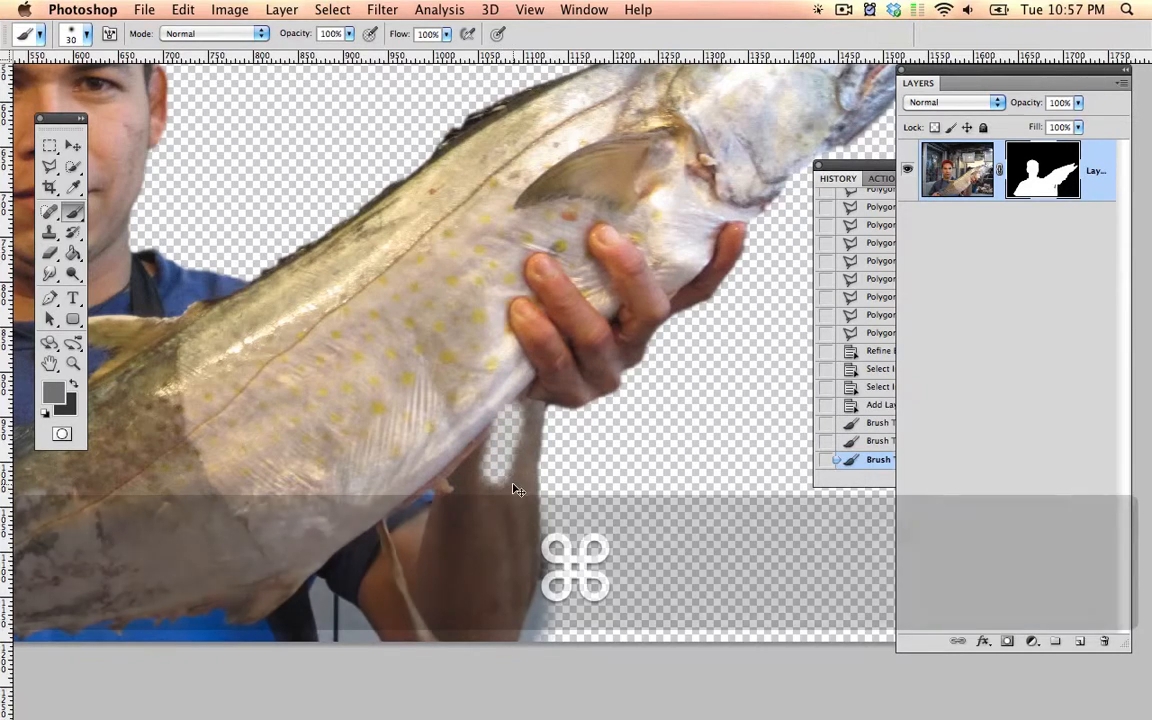
key("alt+super+equal")
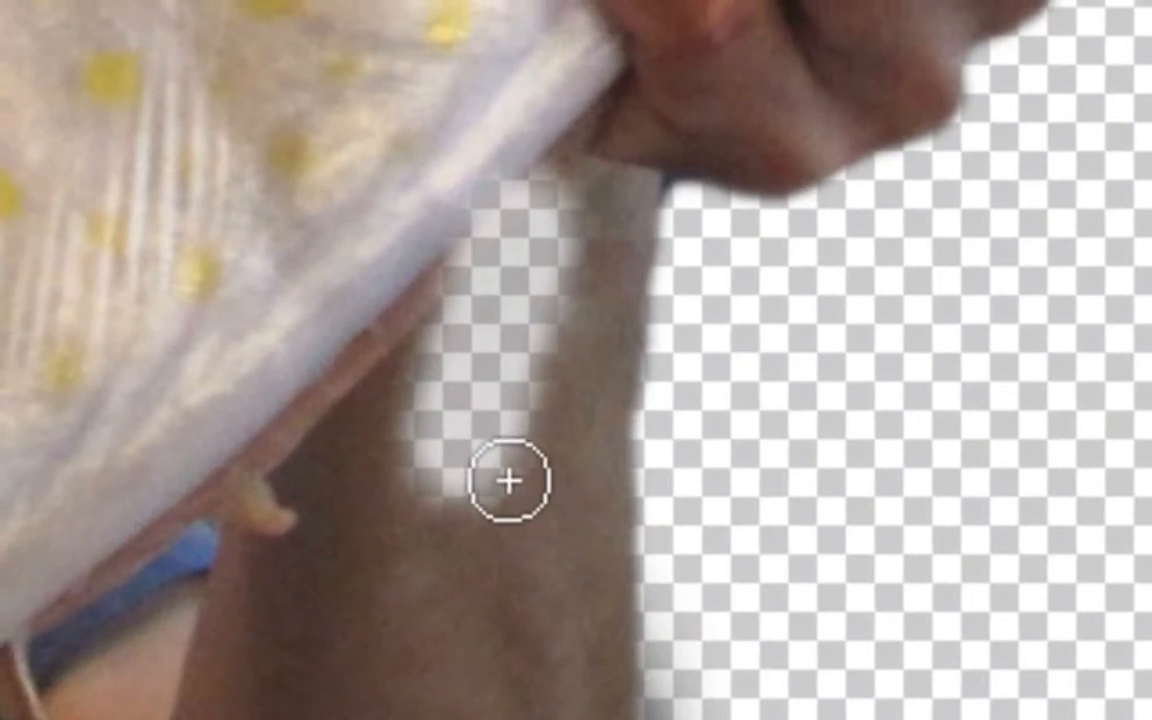
key("alt+super+minus")
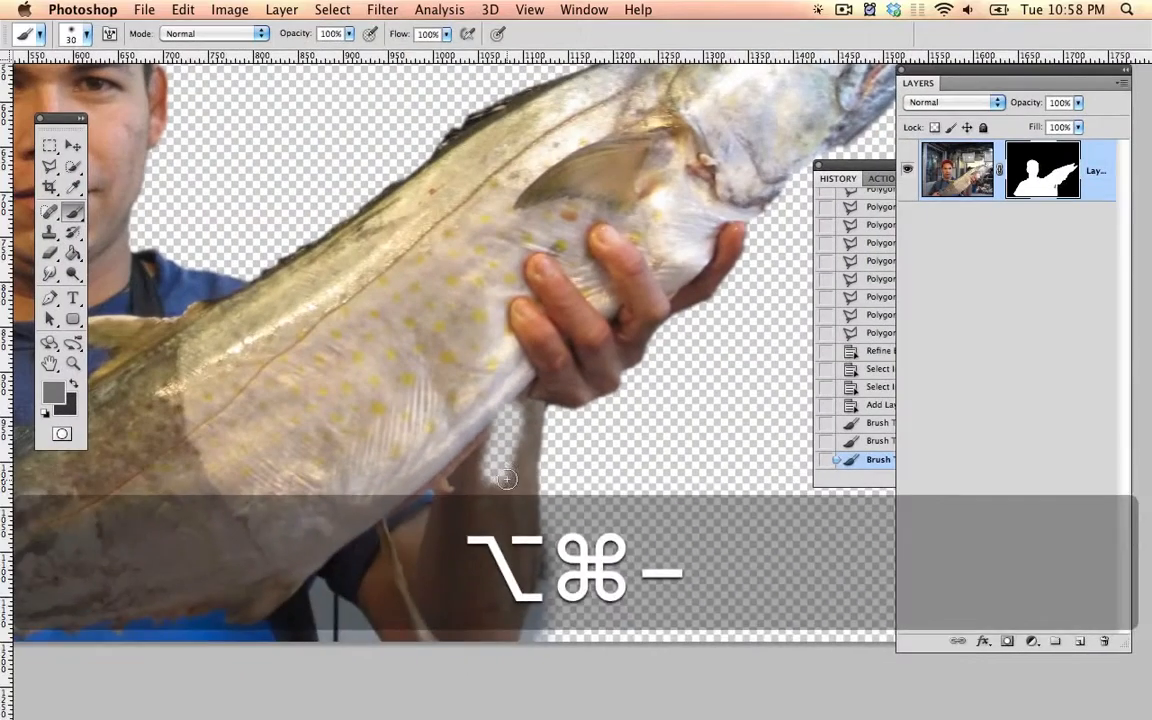
key("super+z")
Step: Set the foreground colour to light grey dddddd and paint a patch over the fish's belly on the layer mask
left_click(53, 393)
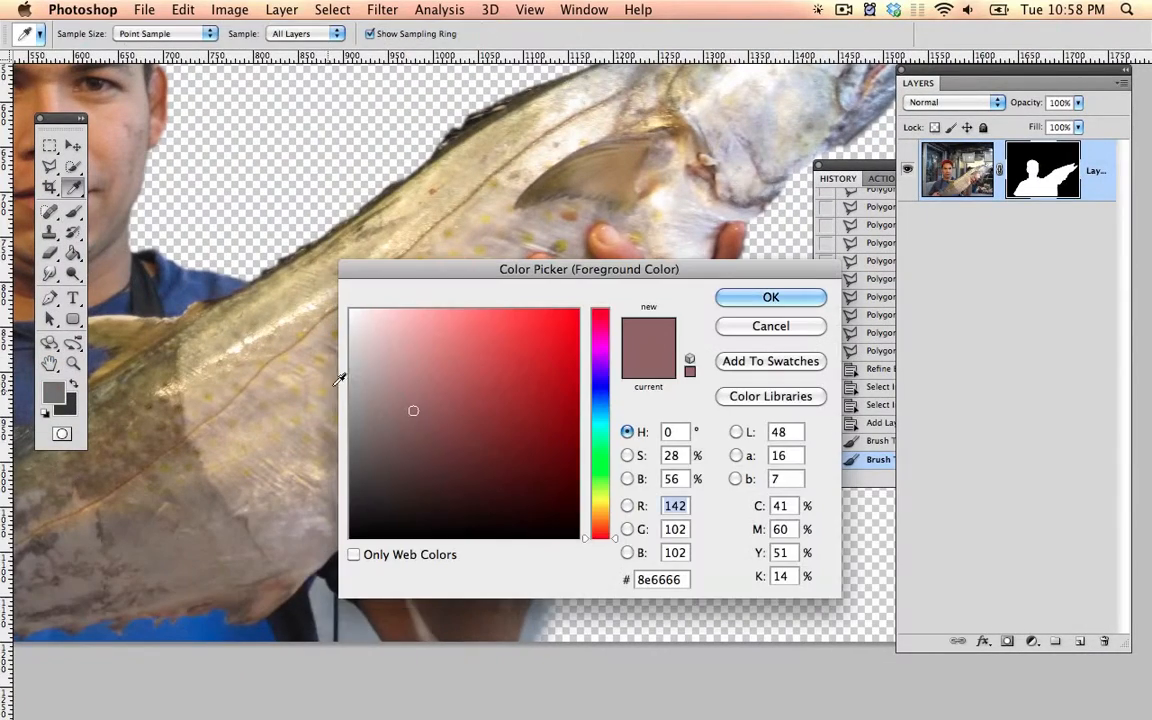
mouse_move(362, 355)
left_mouse_down()
mouse_move(354, 361)
mouse_move(350, 338)
left_mouse_up()
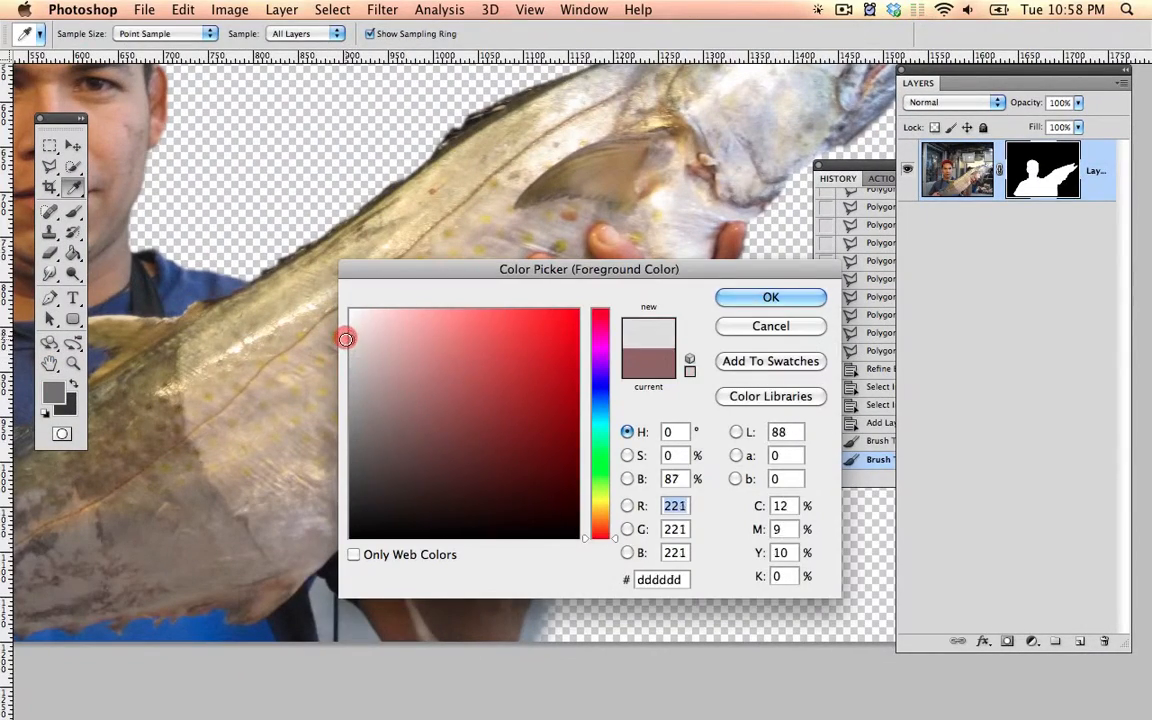
left_click(745, 297)
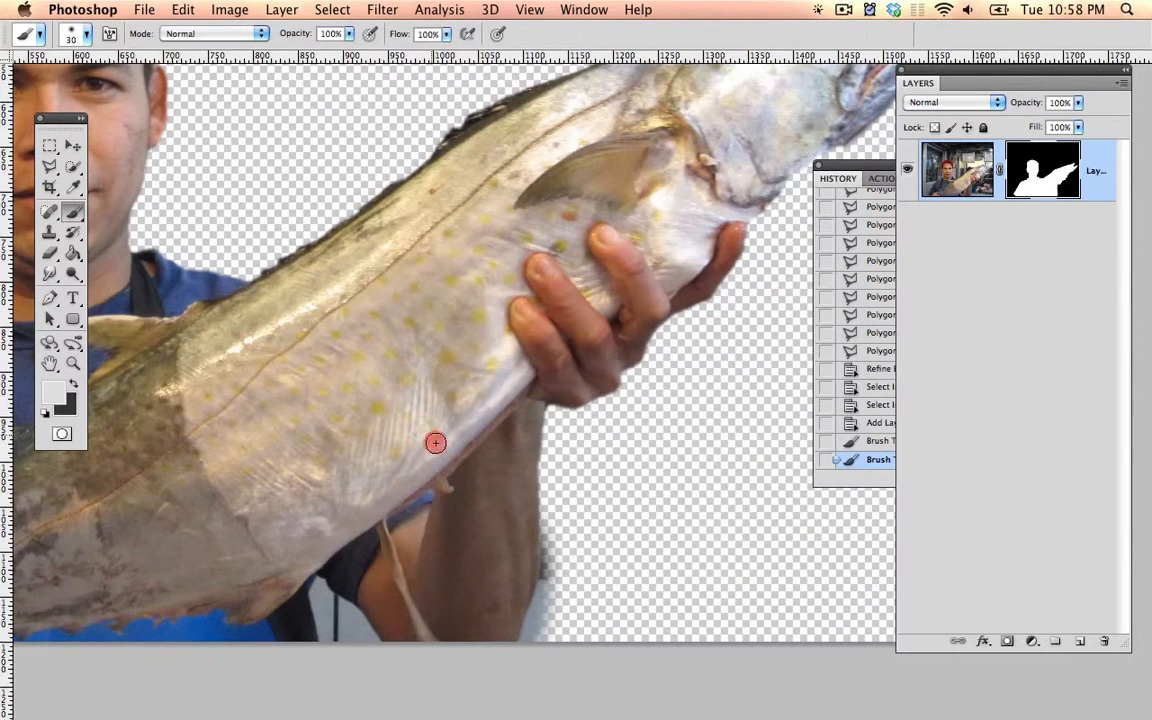
left_click_drag(440, 393, 427, 386)
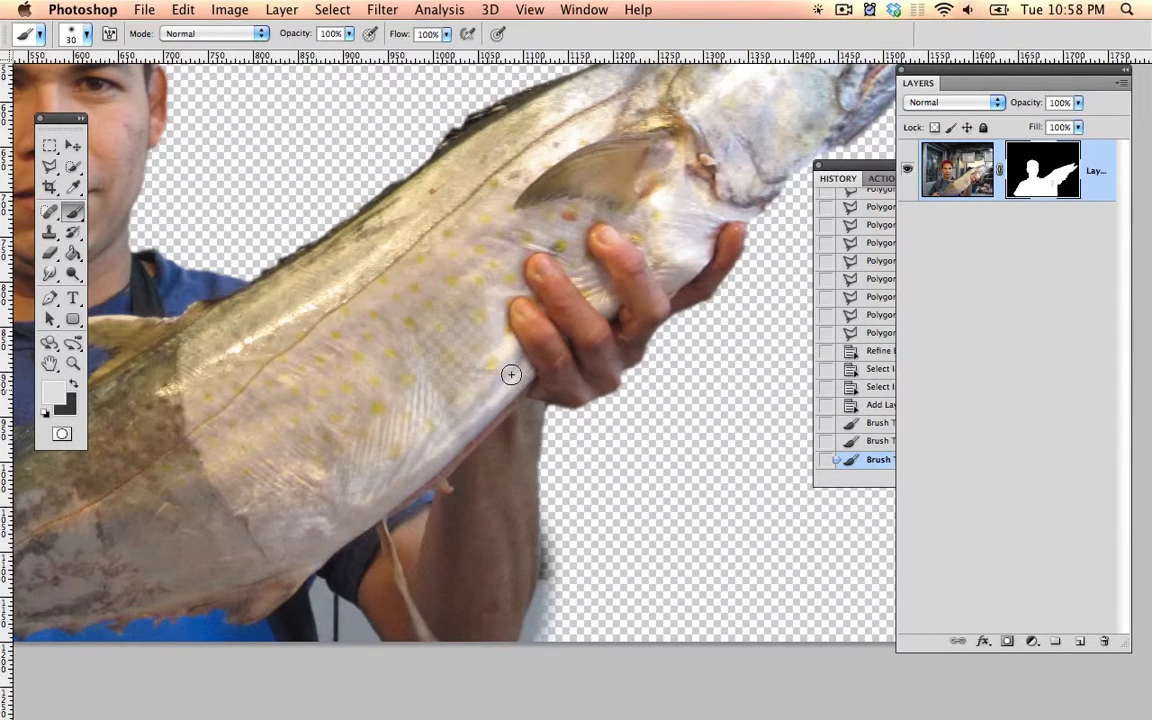
Step: Display the layer mask on its own to inspect the light grey patch, and return to the image
left_click(1040, 170, "alt")
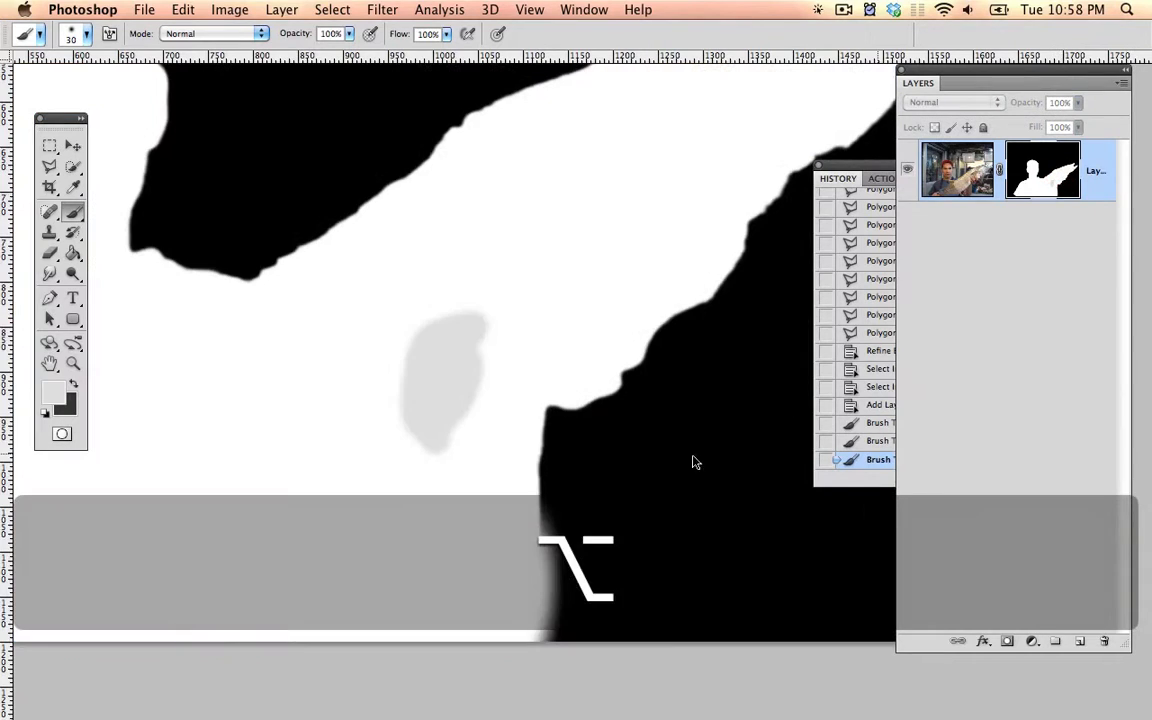
key("alt+super+equal")
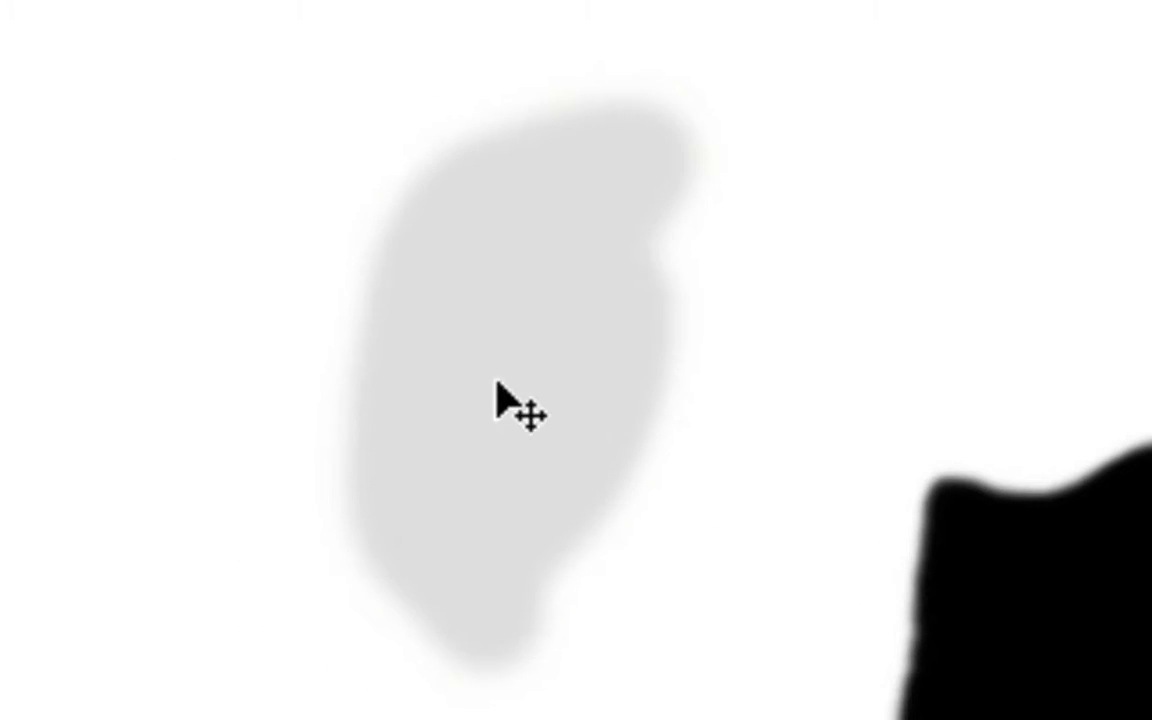
key("super+z")
key("super+shift+z")
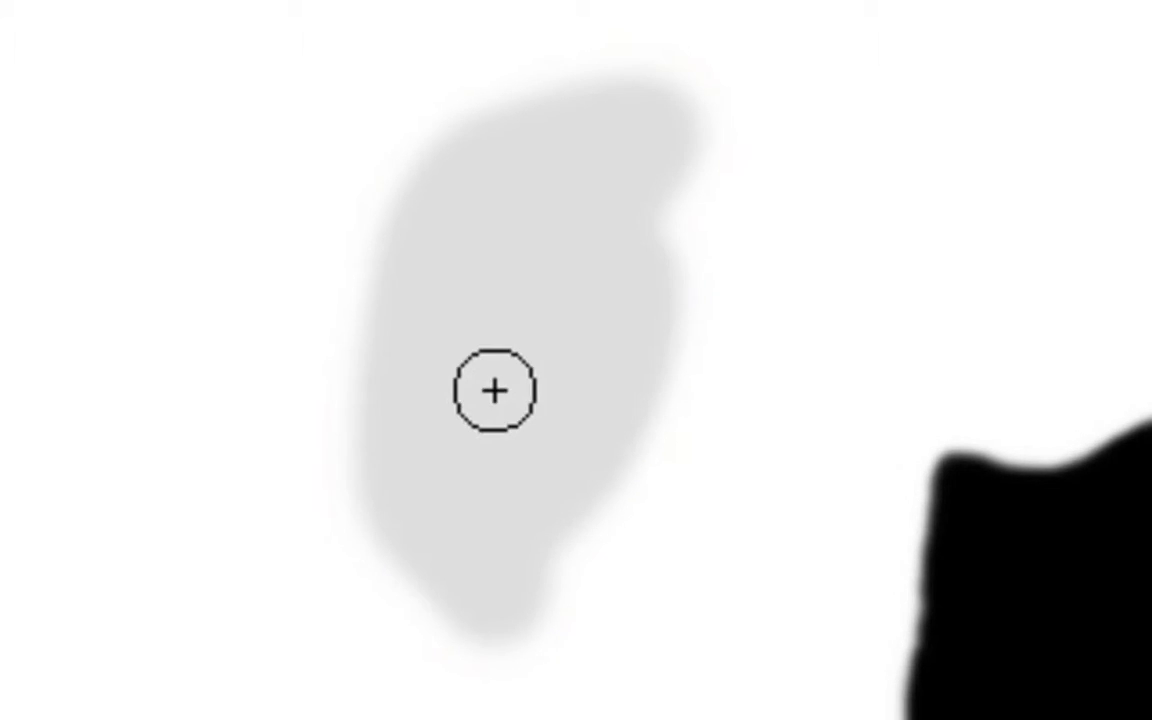
key("alt+super+minus")
left_click(950, 195)
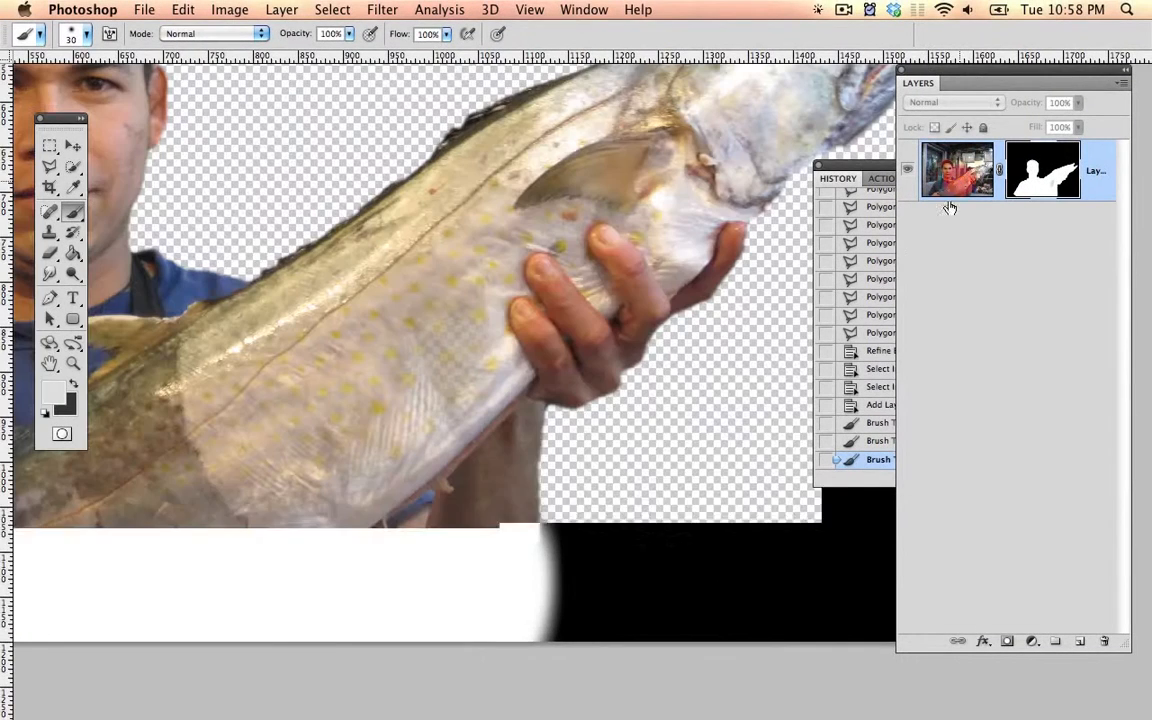
Step: Undo the light grey stroke on the fish's belly
key("super+z")
key("alt+super+z")
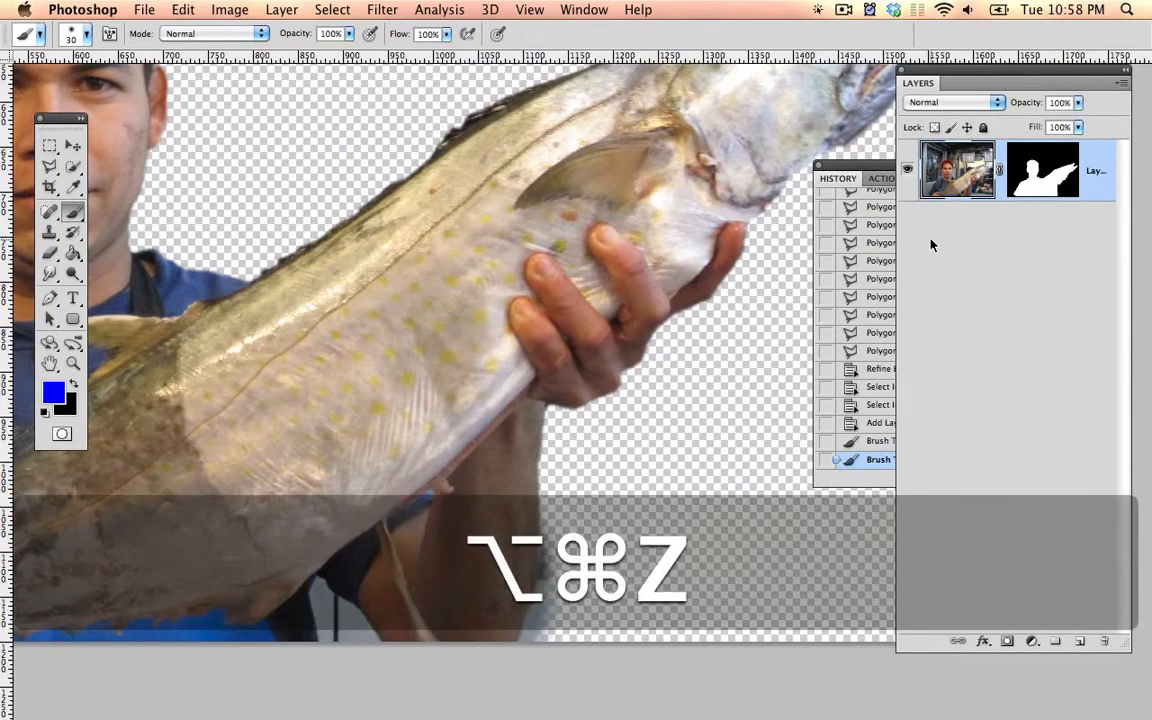
key("alt+super+z")
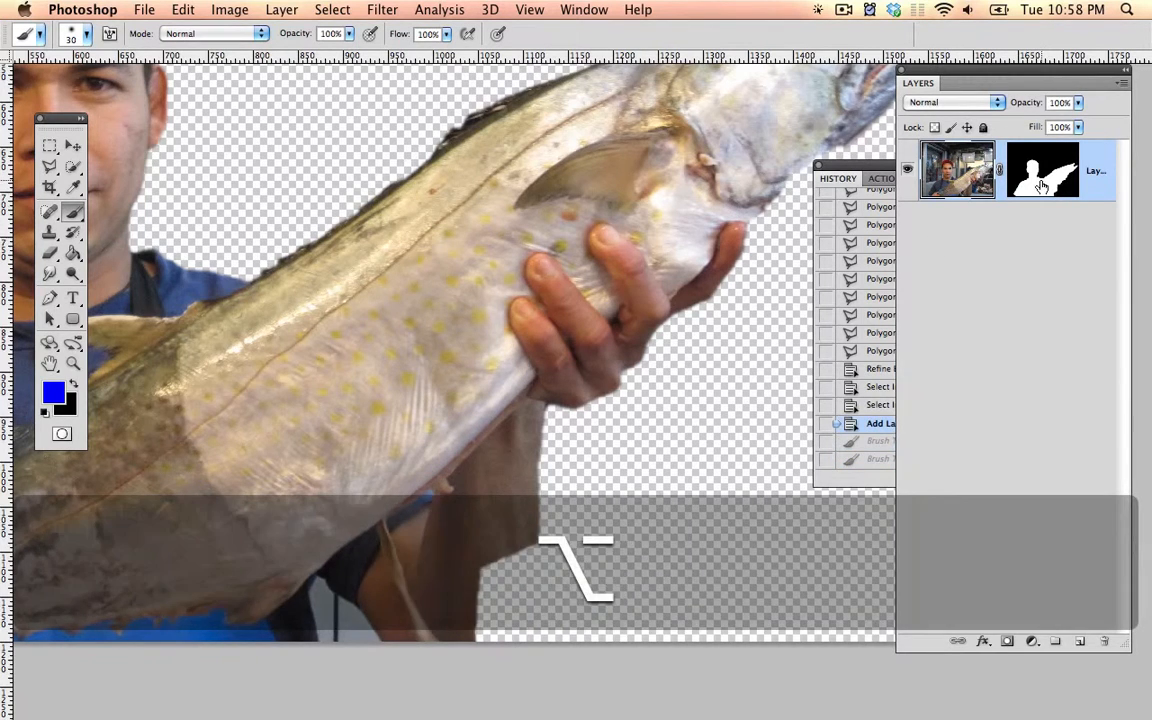
key("shift+super+z")
Step: Target the layer mask and reset the foreground and background colours to the default white and black
key("space")
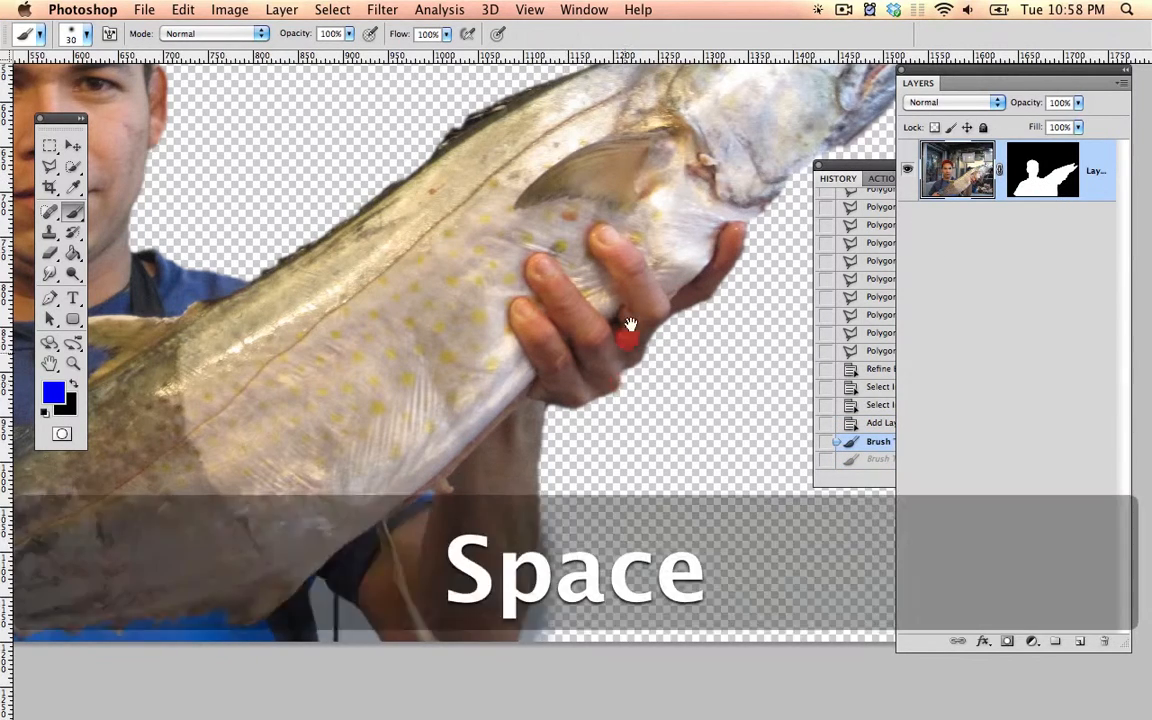
left_click_drag(561, 350, 577, 257)
left_click(1031, 178)
key("d")
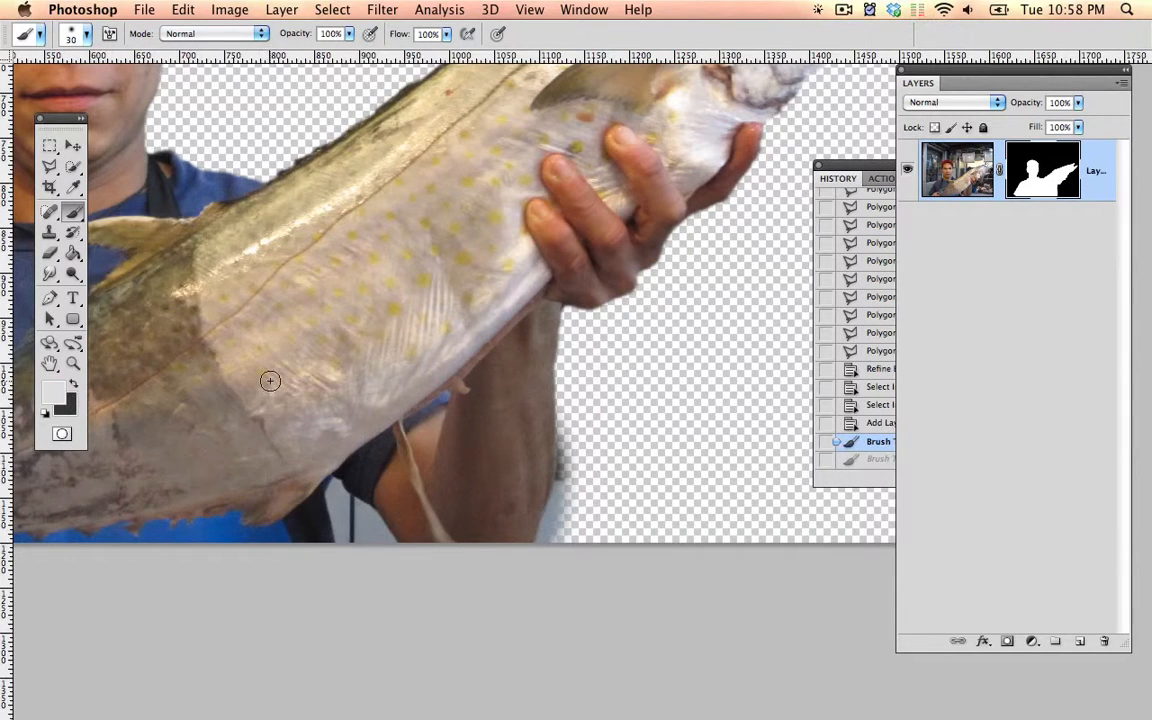
key("d")
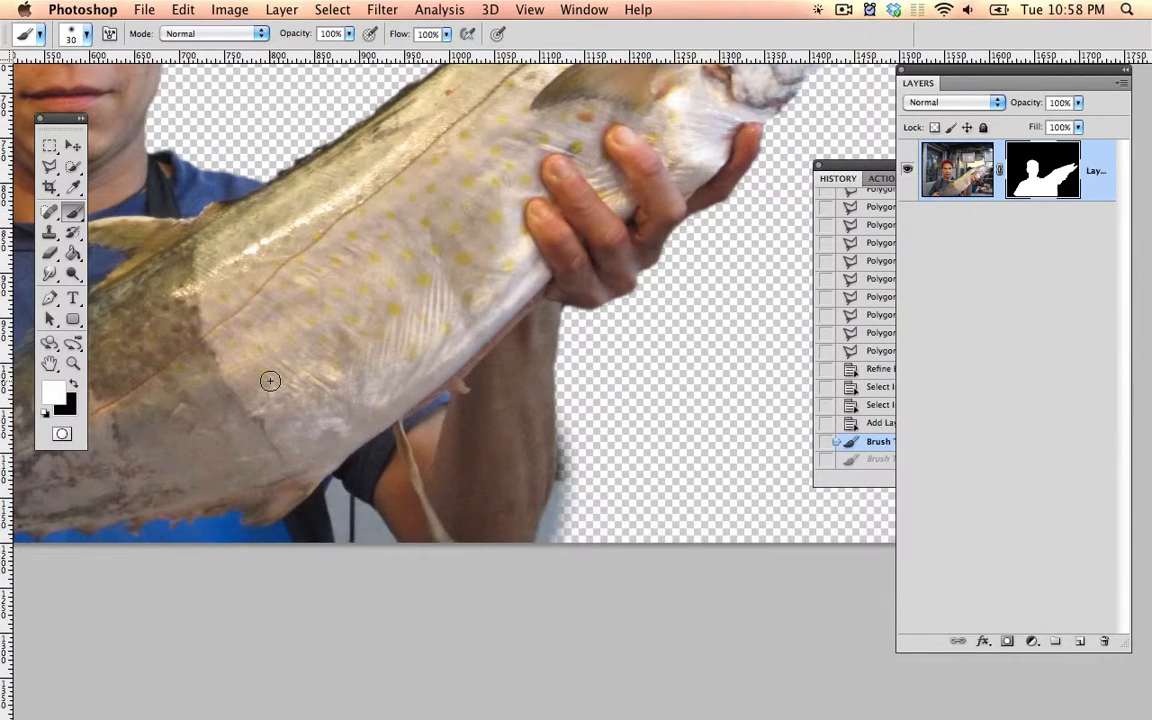
key("d")
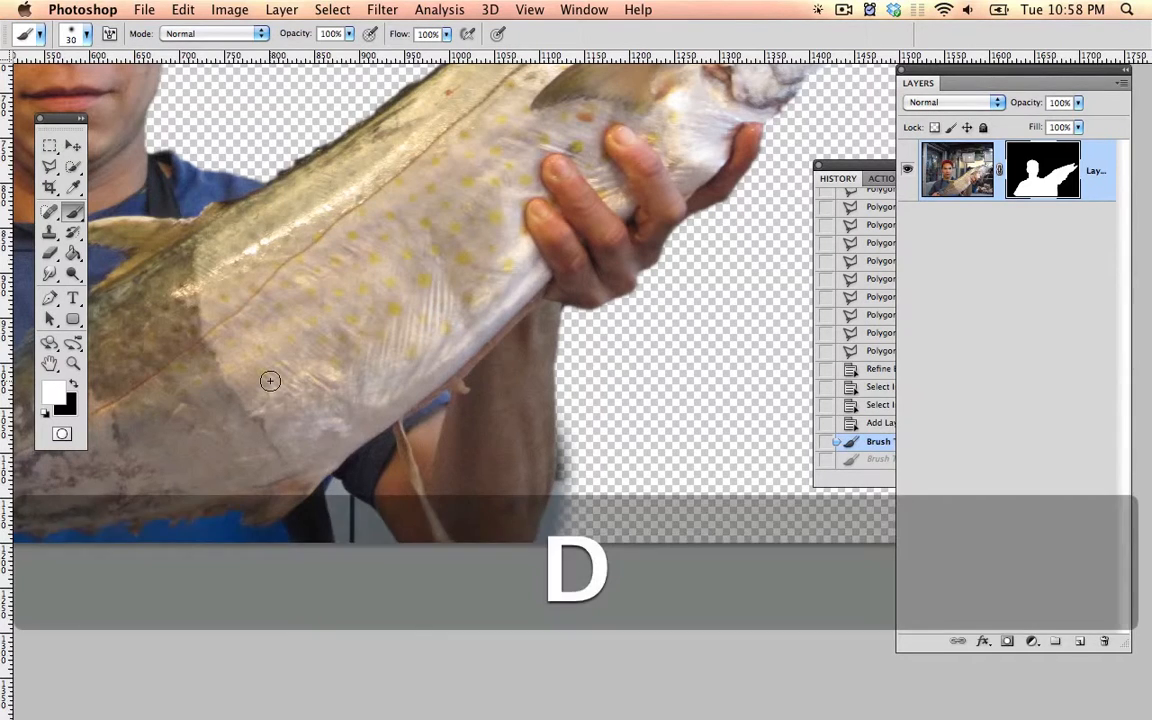
Step: Paint white on the mask just outside the lower forearm to reveal the hidden background there, undoing and repeating the stroke
left_click_drag(572, 416, 548, 527)
key("super+z")
left_click_drag(579, 413, 565, 520)
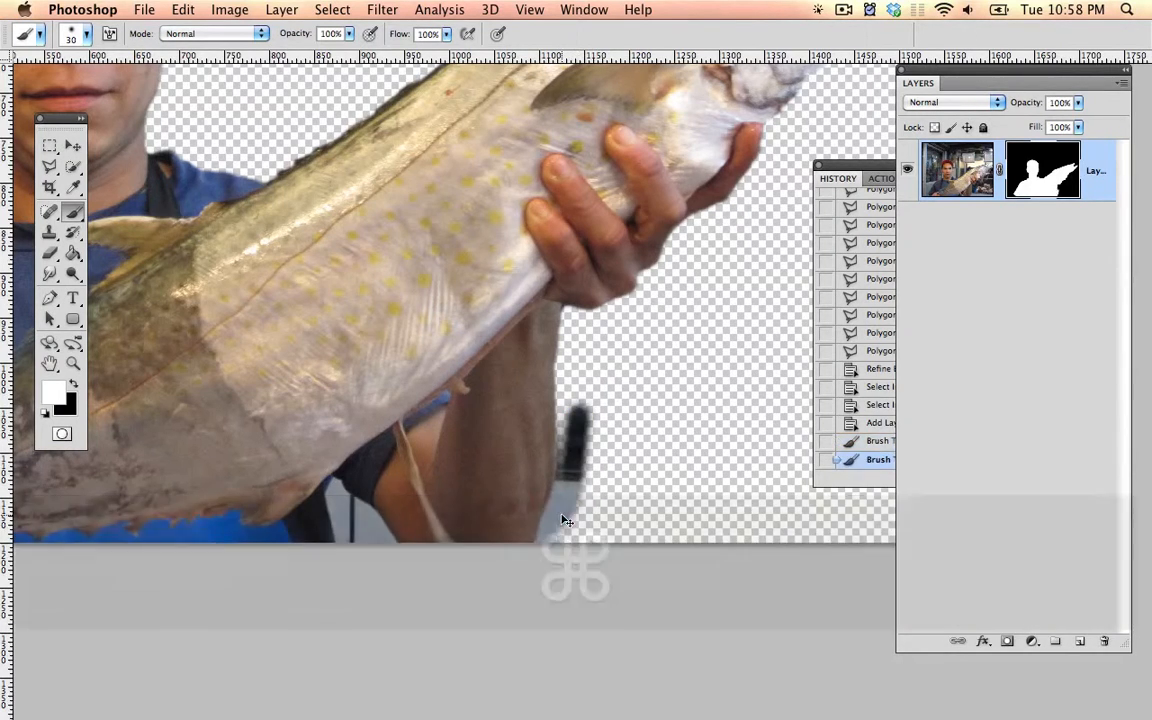
key("super+z")
key("d")
mouse_move(577, 430)
left_mouse_down()
mouse_move(550, 512)
mouse_move(570, 444)
left_mouse_up()
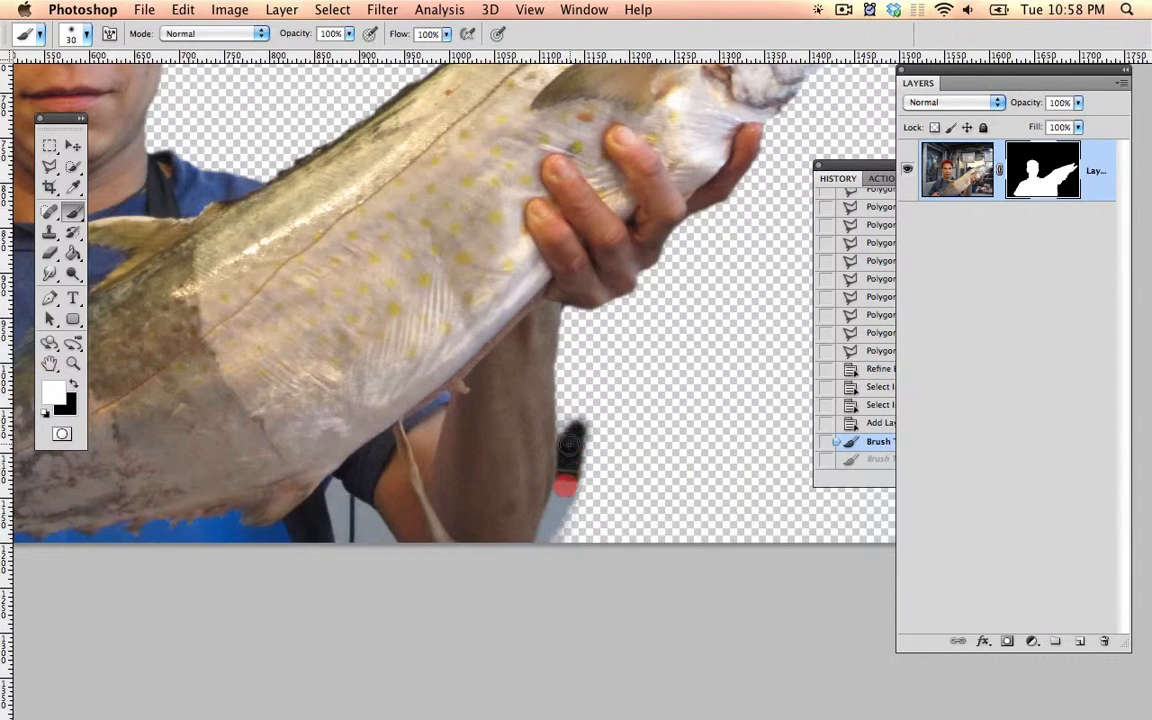
Step: Paint black on the mask down the outer edge of the lower forearm to hide the revealed background
key("super+equal")
left_click_drag(566, 498, 594, 219)
key("space")
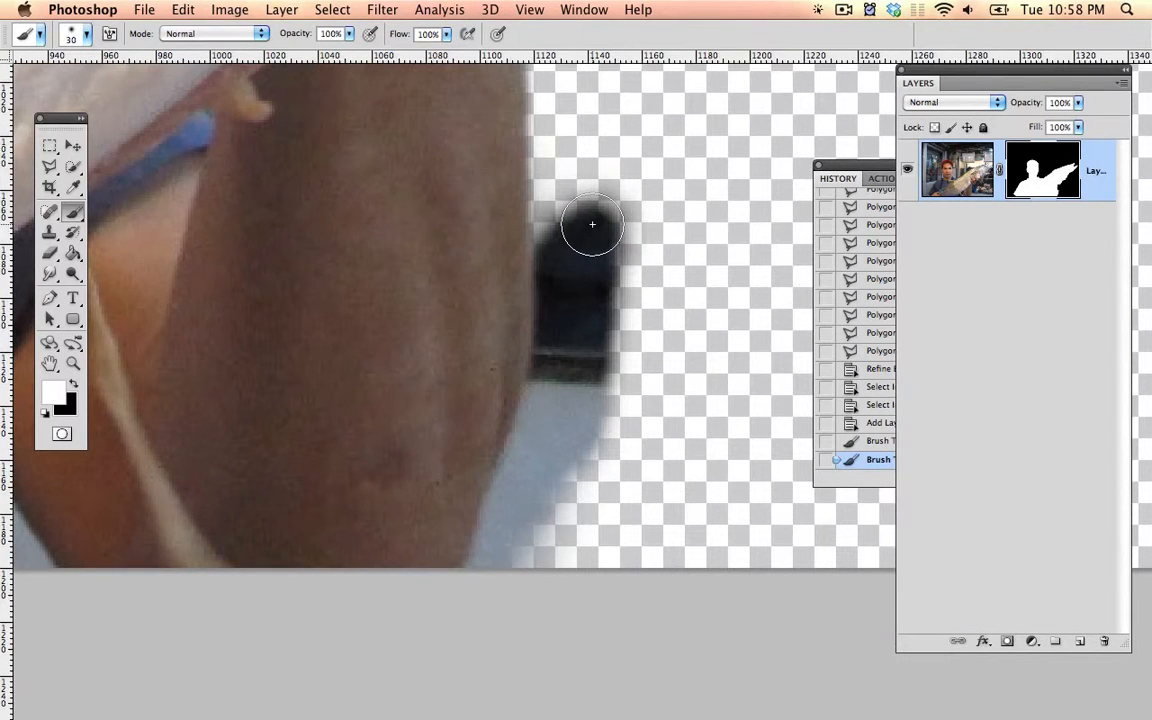
key("x")
mouse_move(588, 208)
left_mouse_down()
mouse_move(621, 428)
mouse_move(579, 393)
mouse_move(583, 330)
mouse_move(581, 432)
mouse_move(496, 599)
mouse_move(525, 545)
left_mouse_up()
Step: Paint white on the mask along the forearm's outer edge, first with an 8-pixel brush, finishing with a 30-pixel brush
key("x")
key("x")
key("bracketleft")
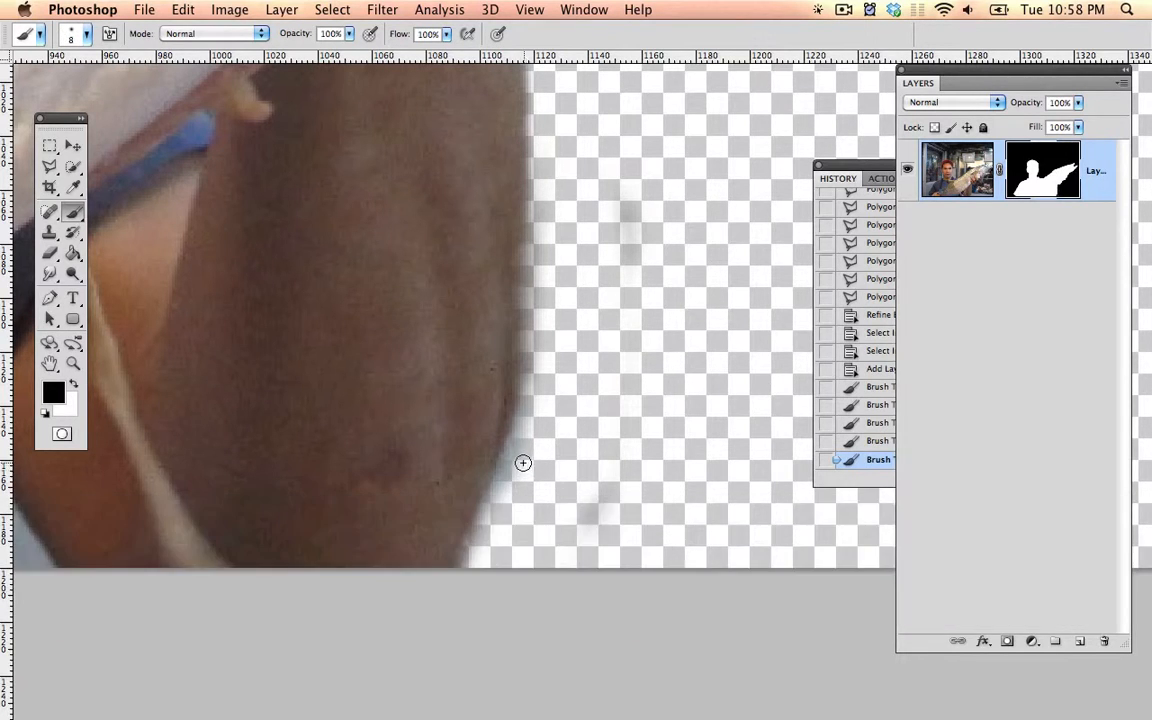
key("x")
left_click(497, 456)
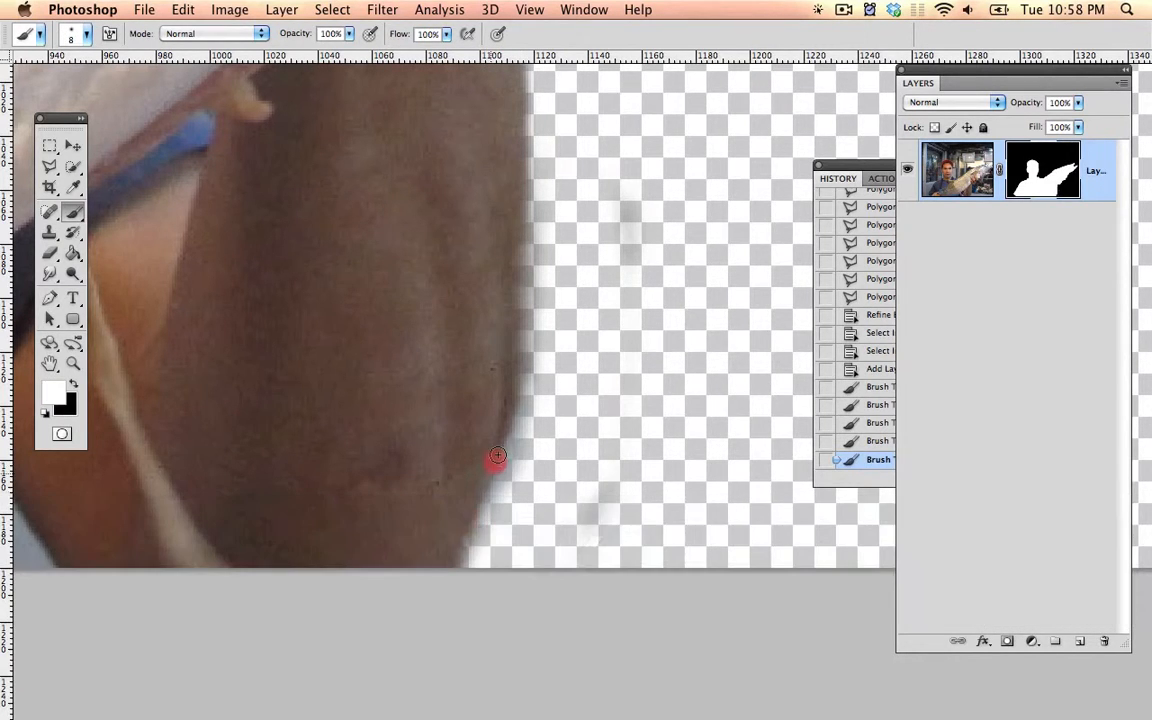
left_click(524, 275)
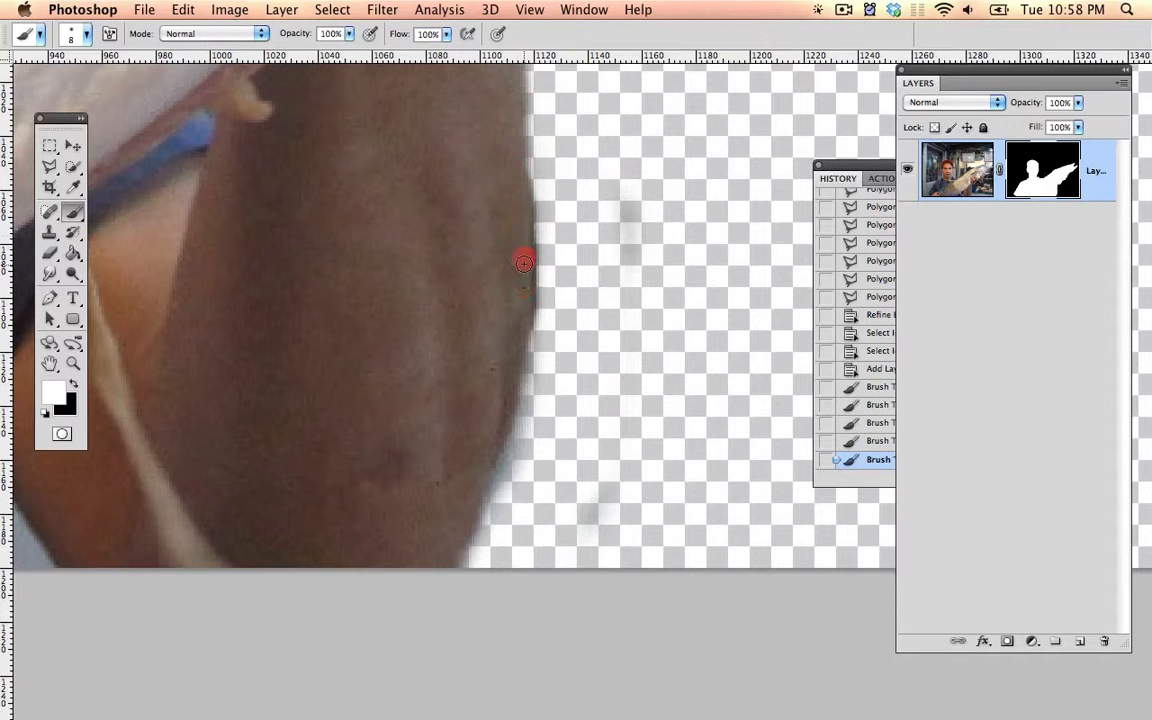
key("bracketright")
mouse_move(523, 190)
left_mouse_down()
mouse_move(532, 314)
mouse_move(507, 471)
mouse_move(462, 598)
mouse_move(465, 571)
left_mouse_up()
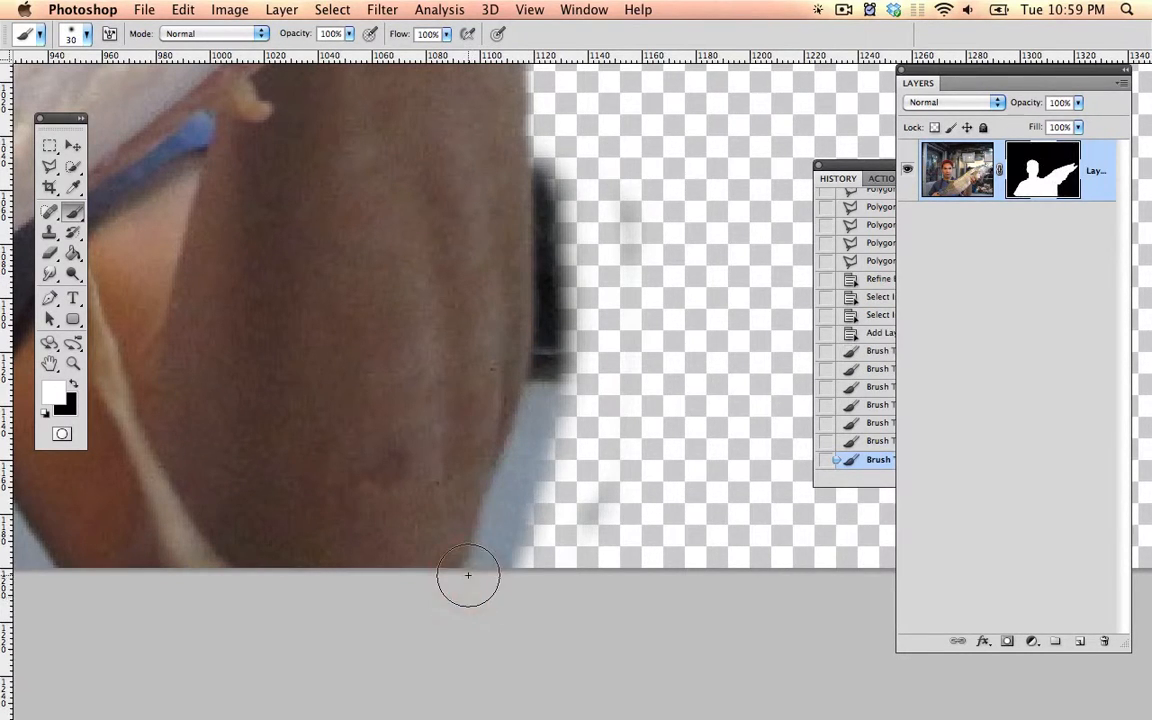
Step: Outline the outer part of the lower forearm with the Polygonal Lasso, following the arm's edge down to the image border
key("l")
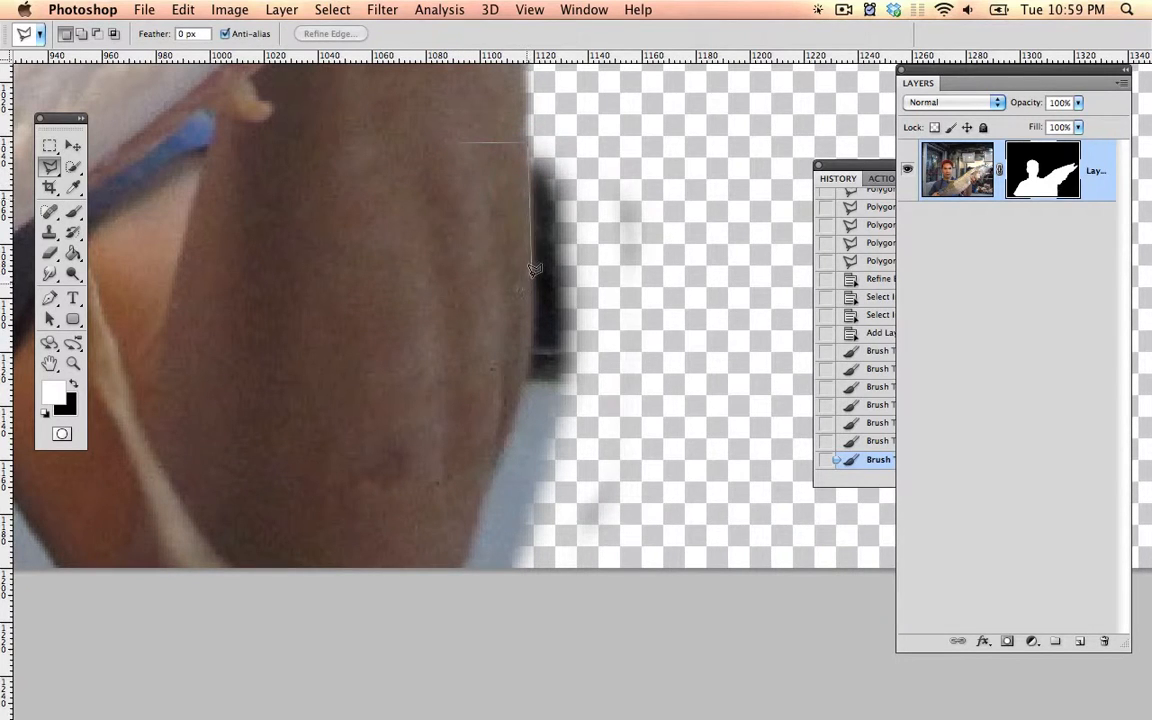
key("BackSpace")
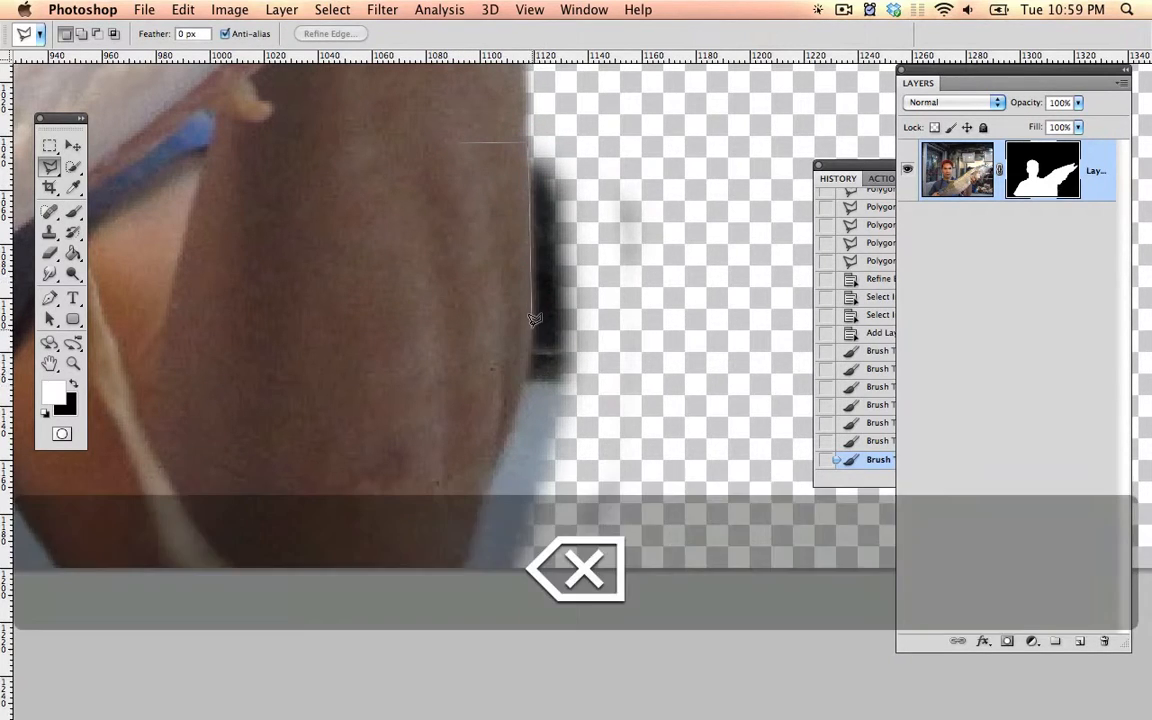
left_click(532, 338)
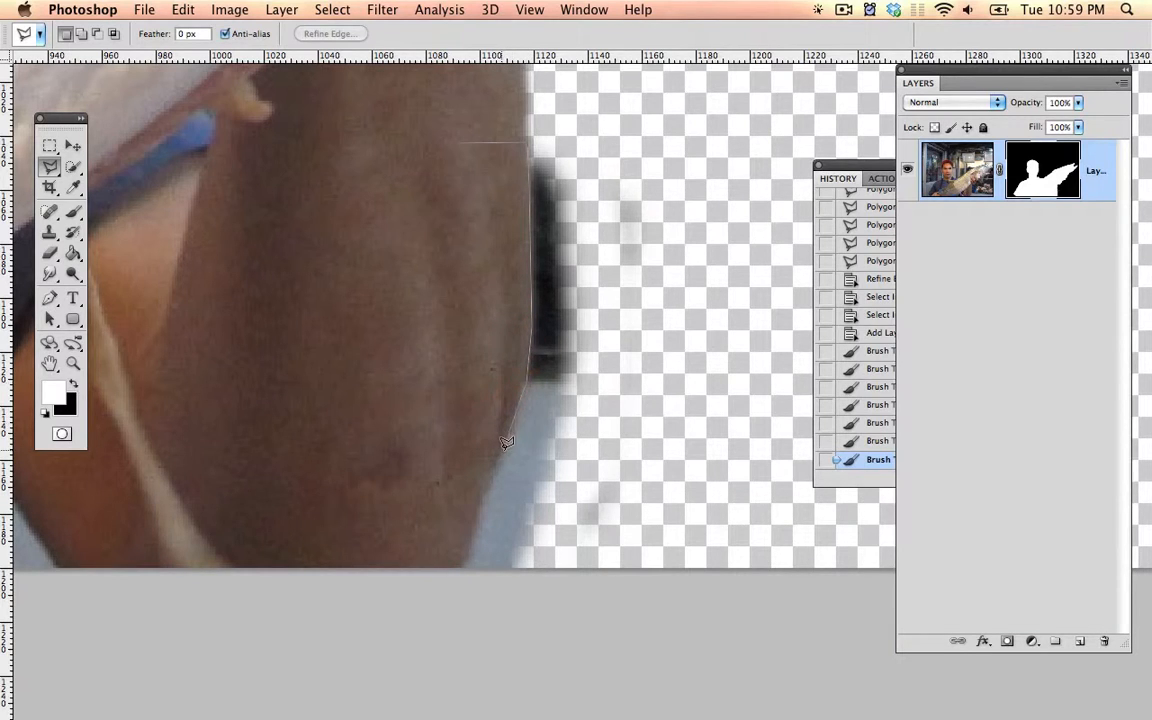
left_click(486, 490)
double_click(302, 535)
Step: Feather the forearm selection by 2 pixels and invert it
right_click(412, 398)
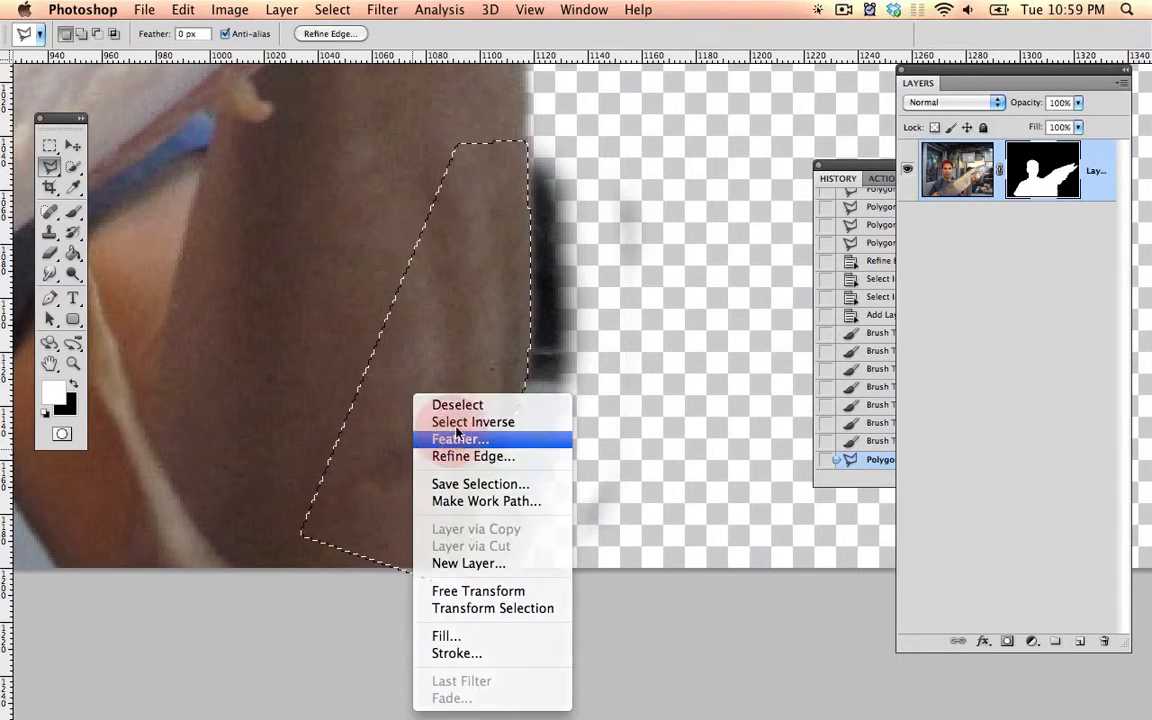
left_click(456, 438)
type("2")
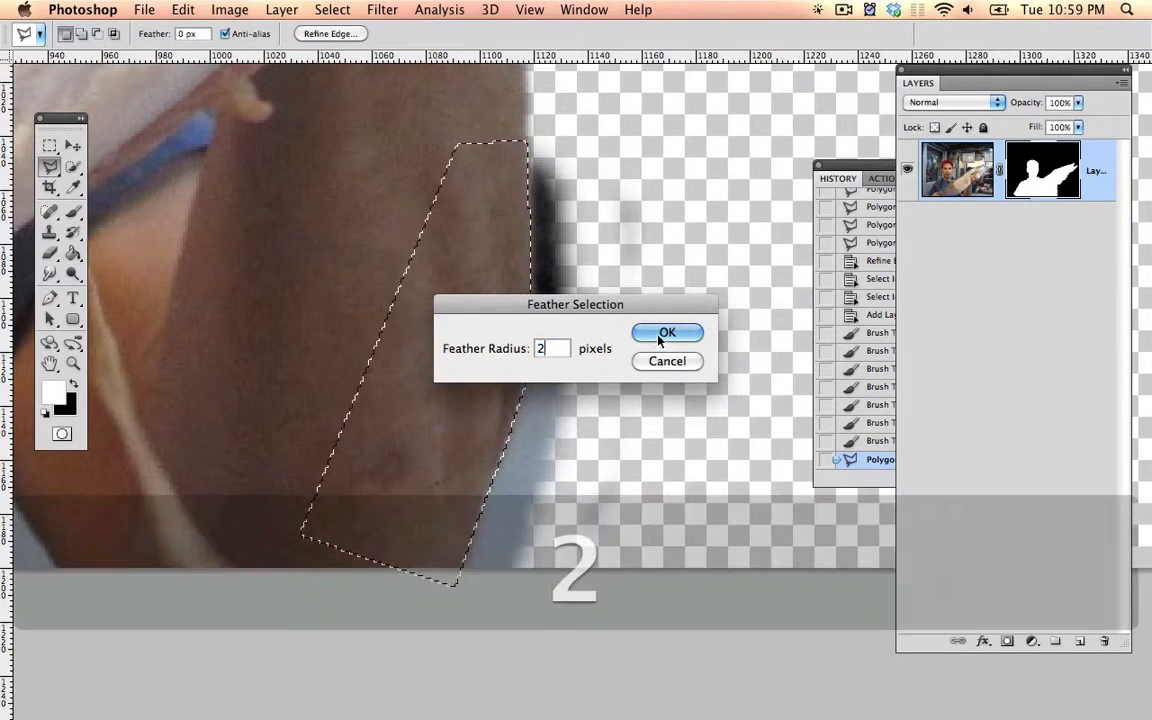
left_click(659, 338)
right_click(472, 354)
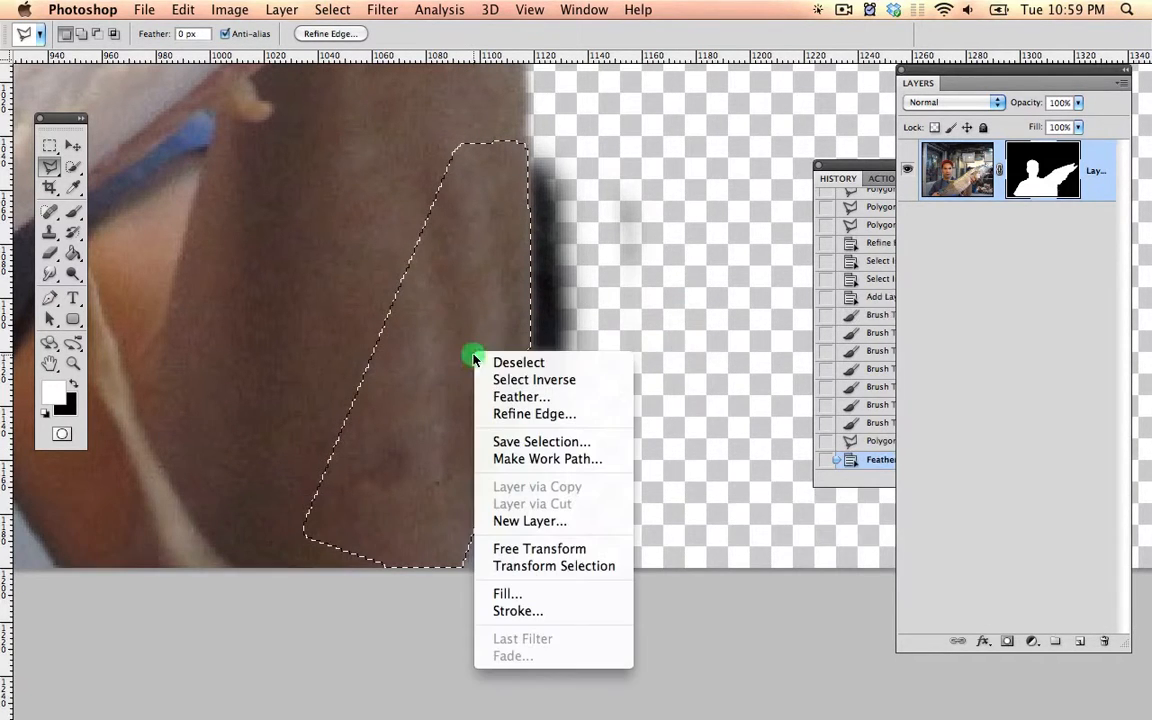
left_click(530, 381)
Step: Try hiding the background beside the forearm by painting black on the mask within the inverted selection, and undo the stroke
key("b")
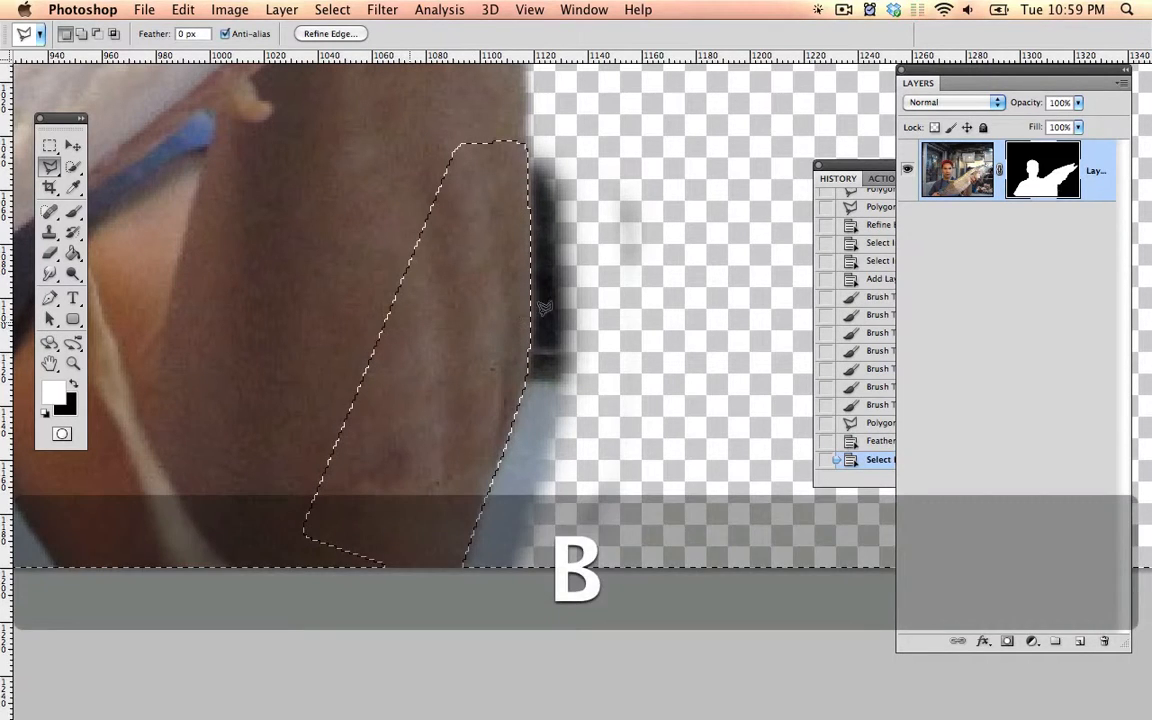
mouse_move(548, 229)
left_mouse_down()
mouse_move(551, 418)
mouse_move(532, 497)
mouse_move(520, 426)
mouse_move(471, 597)
left_mouse_up()
key("super+z")
key("x")
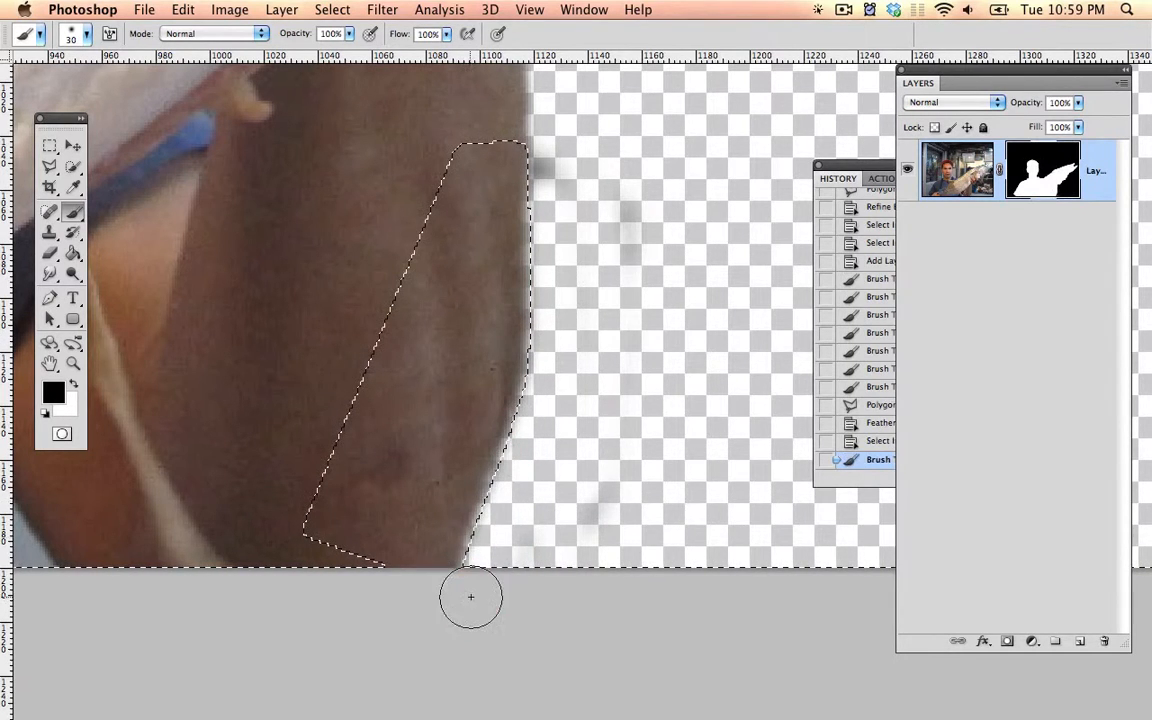
key("super+z")
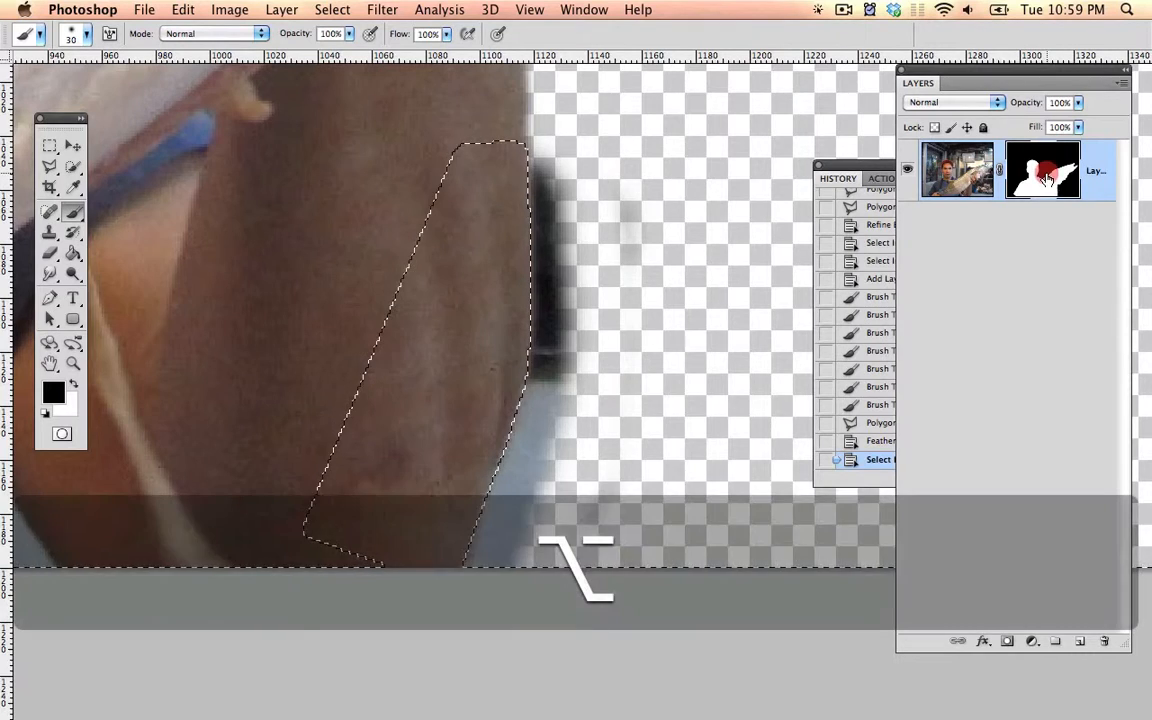
Step: Display the layer mask on its own
left_click(1045, 178, "alt")
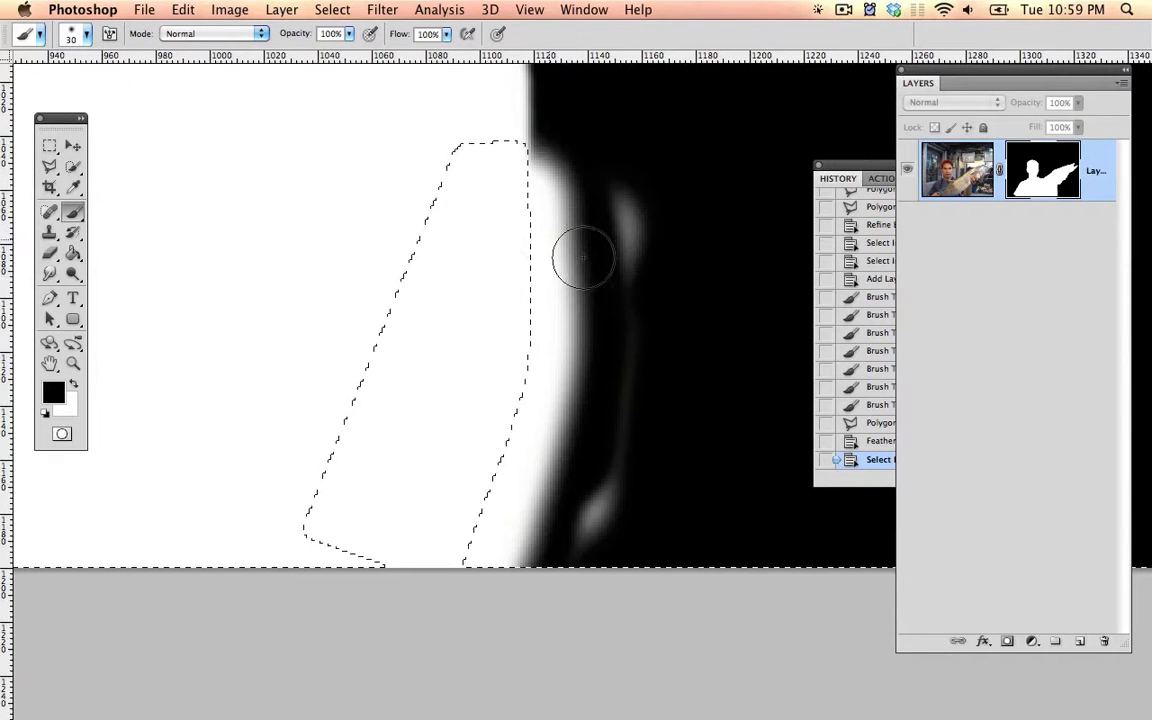
Step: Paint black on the mask along the forearm's outer edge within the inverted selection, and return to the image view
mouse_move(603, 245)
left_mouse_down()
mouse_move(580, 278)
mouse_move(570, 304)
mouse_move(561, 293)
mouse_move(539, 436)
mouse_move(488, 550)
left_mouse_up()
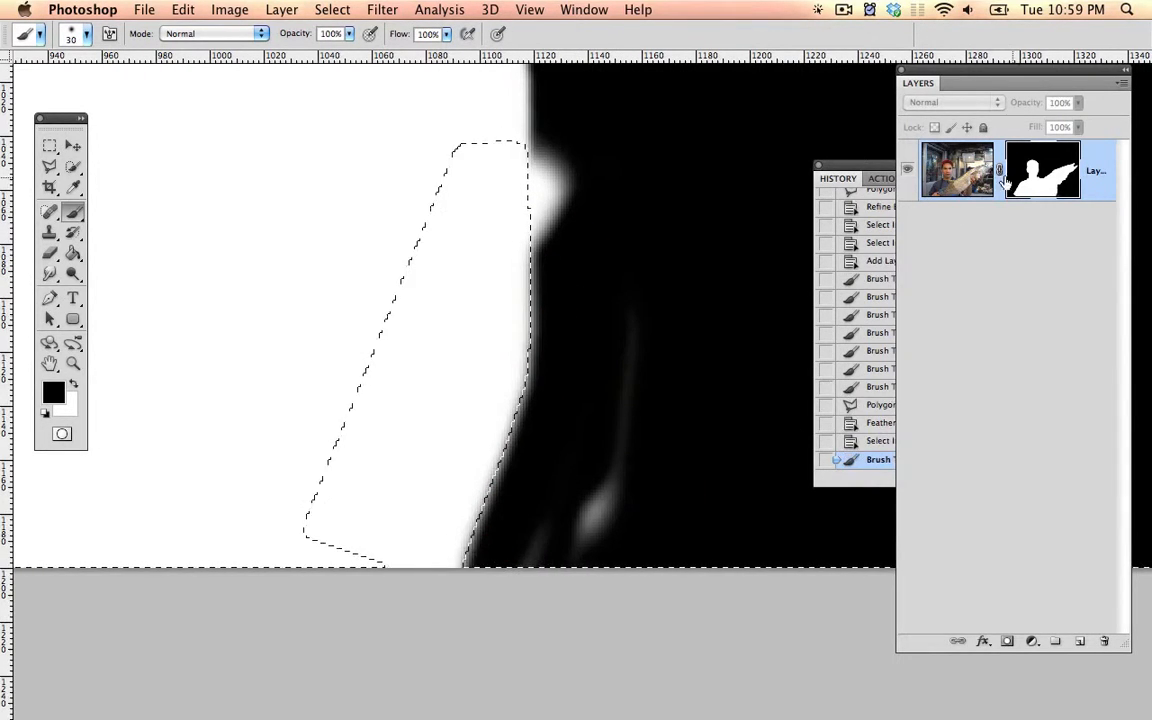
left_click(985, 179)
key("d")
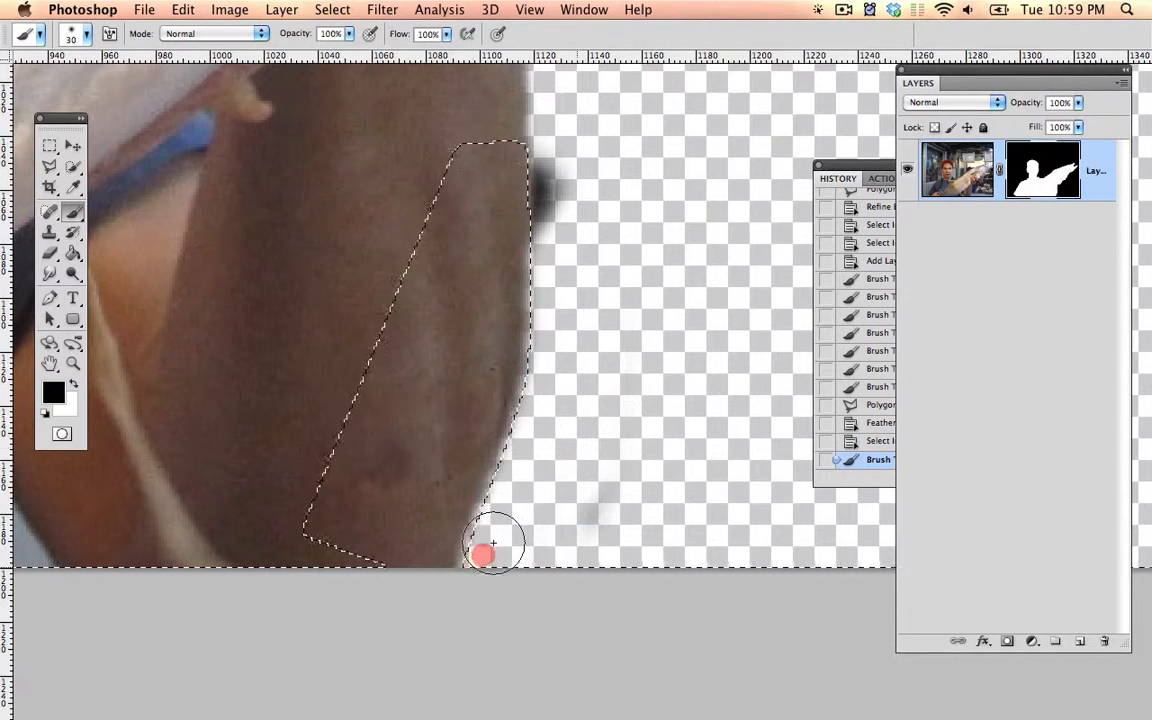
Step: Paint black over the remaining light patches beside the forearm on the mask, finishing in the image view
left_click_drag(544, 203, 545, 306)
key("alt")
left_click(1015, 185, "alt")
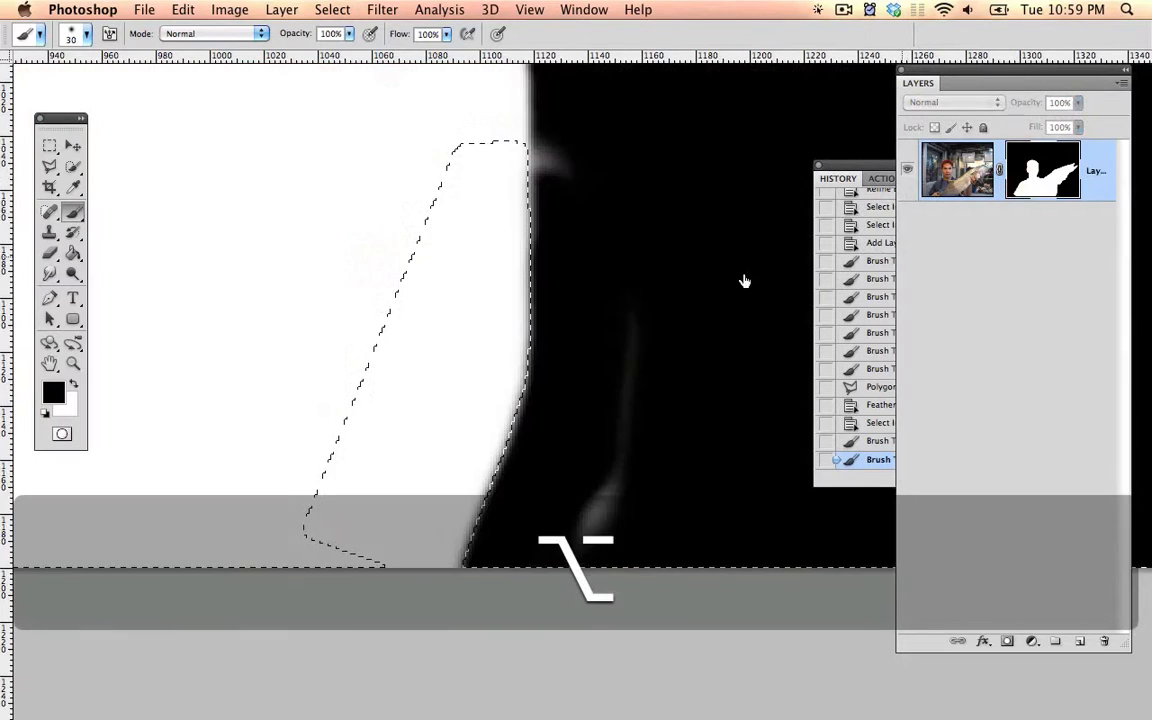
mouse_move(575, 170)
left_mouse_down()
mouse_move(614, 525)
mouse_move(651, 514)
left_mouse_up()
left_click(985, 178)
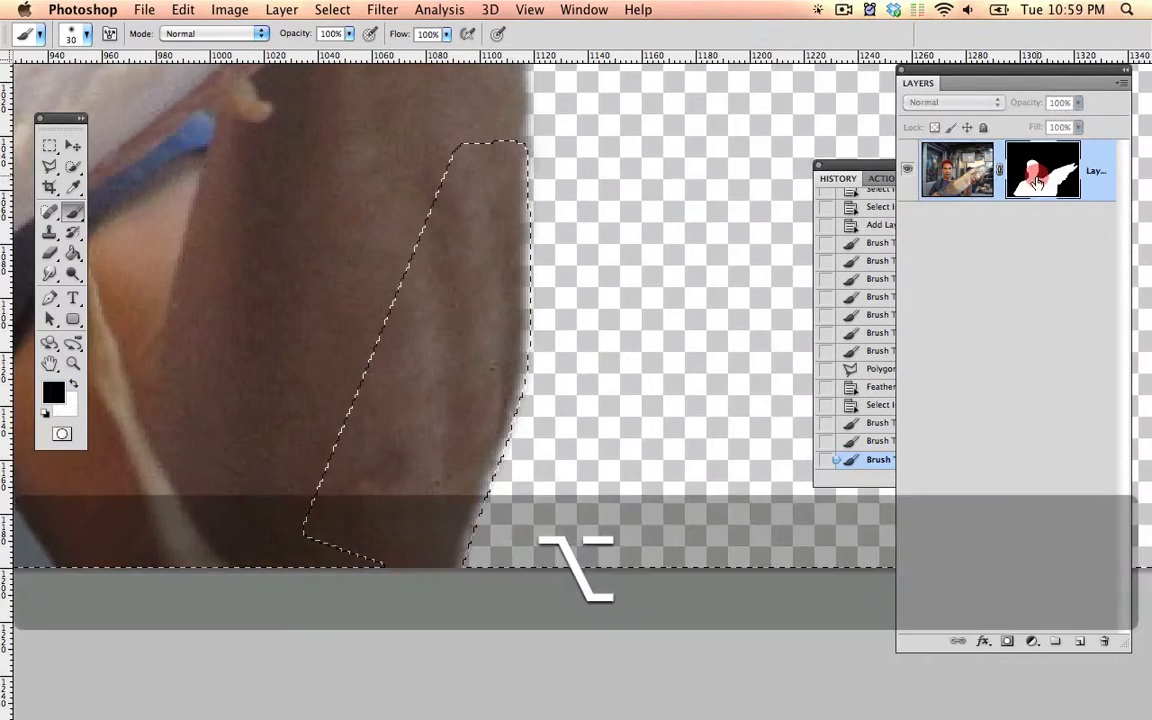
Step: Check the mask on its own and remove the selection, leaving the layer mask active
left_click(1020, 182, "alt")
left_click(980, 190)
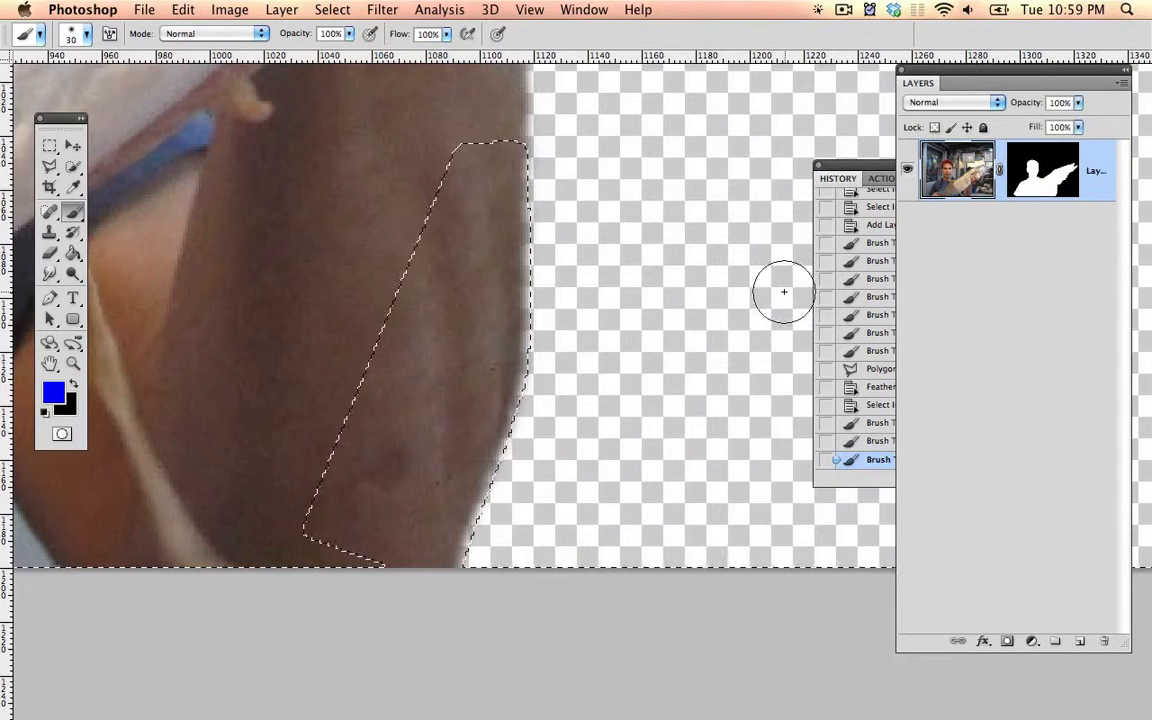
key("super+d")
left_click(1020, 190)
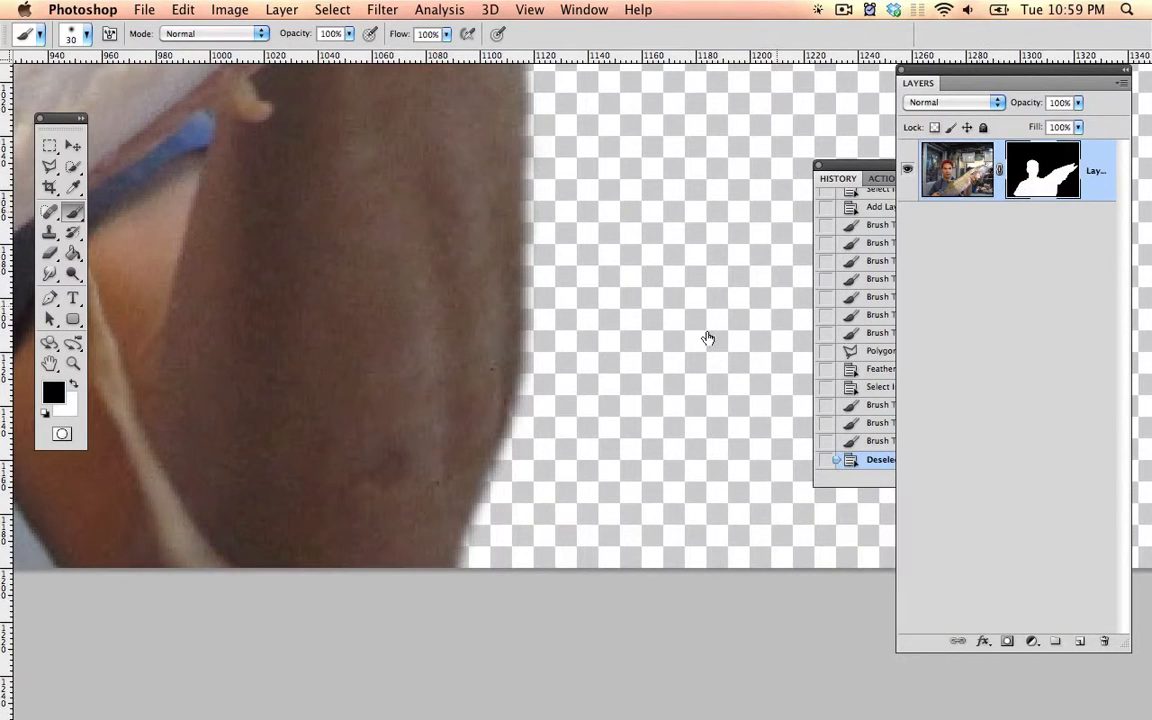
Step: Outline the grey background gap between the dark apron and the upper arm with the Polygonal Lasso, extending past the image's lower border
key("space")
left_click_drag(594, 330, 643, 172)
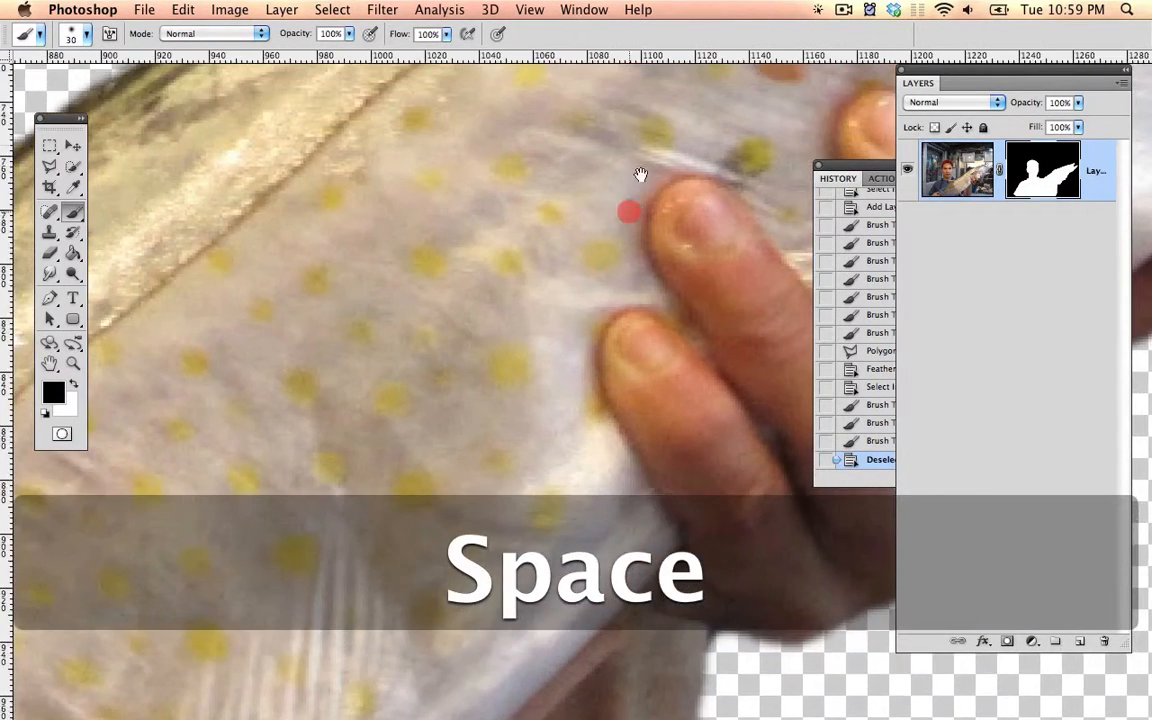
left_click_drag(558, 445, 668, 115)
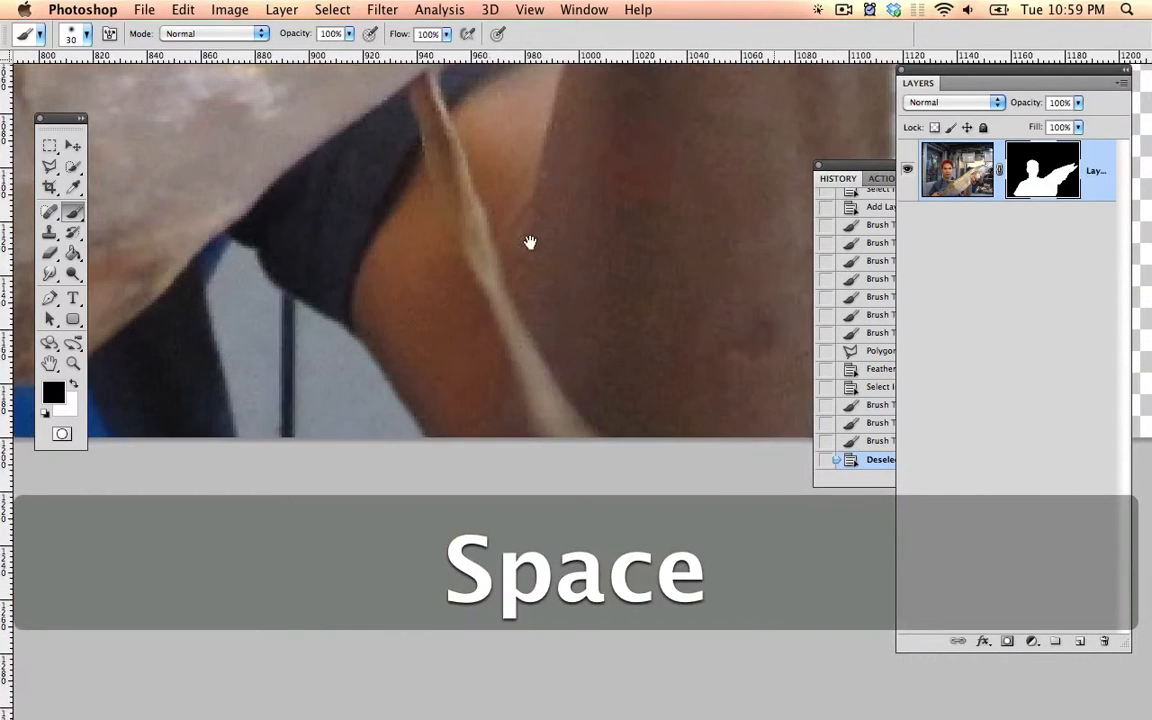
left_click_drag(530, 242, 555, 250)
left_click(967, 170)
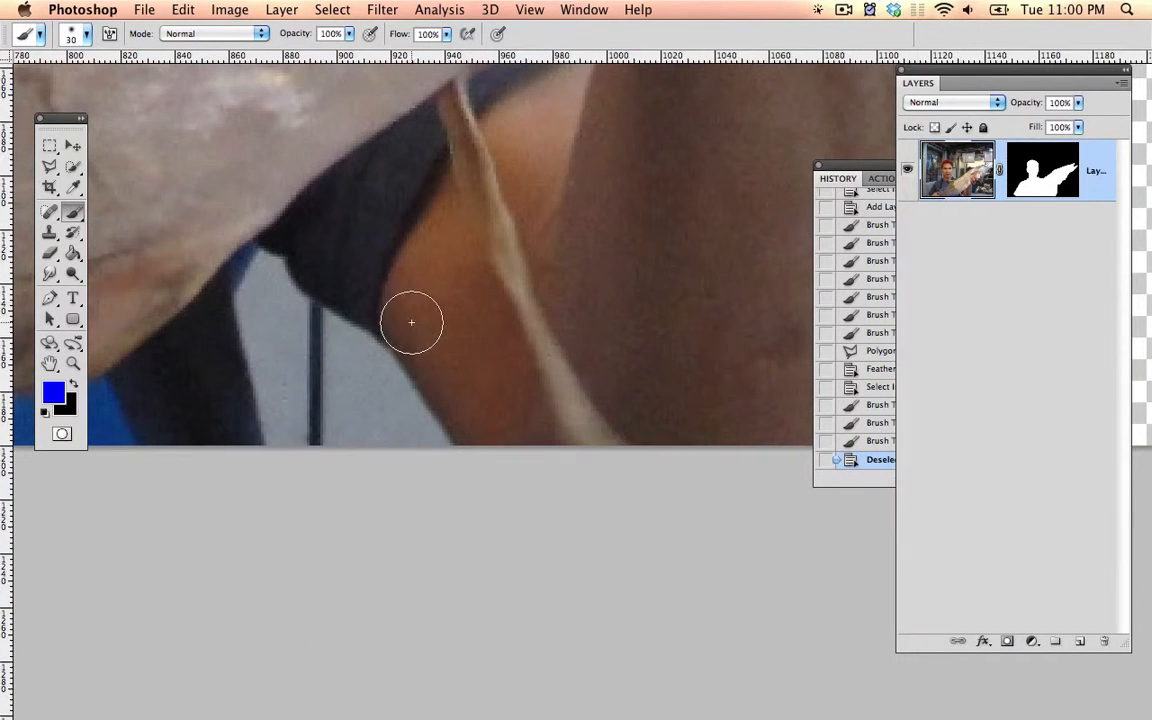
key("l")
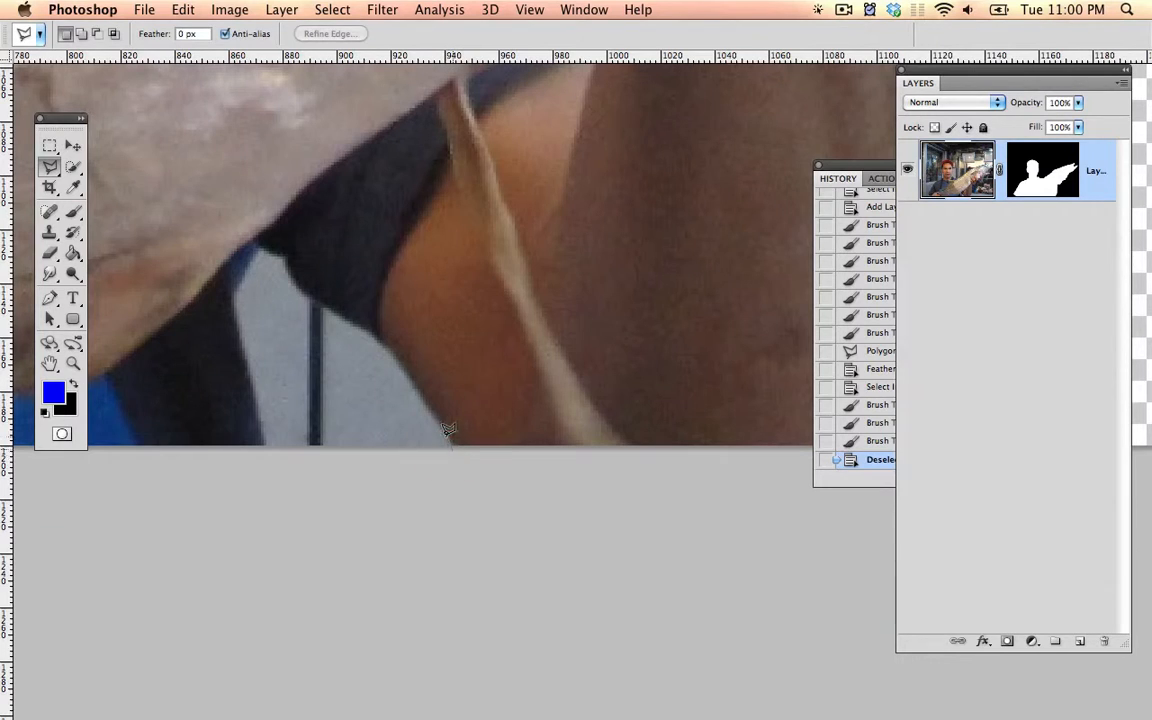
left_click(438, 421)
key("BackSpace")
left_click(355, 320)
left_click(226, 266)
left_click(251, 368)
left_click(268, 463)
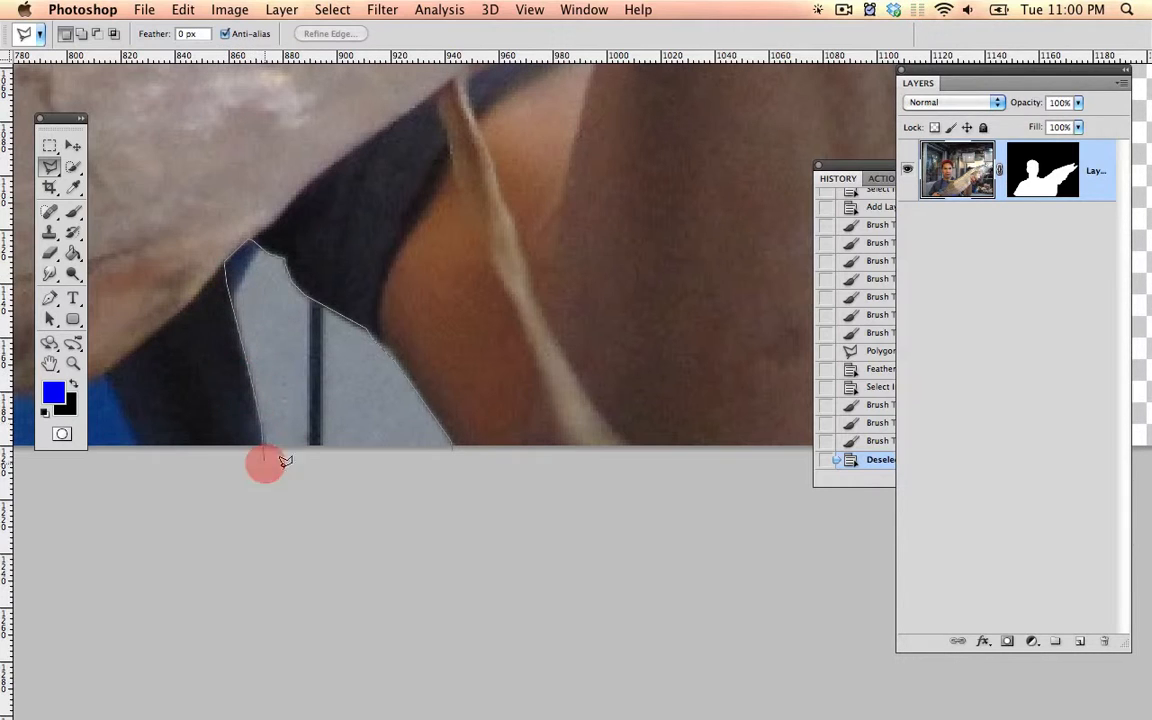
double_click(390, 484)
Step: Feather the gap selection by 2 pixels
right_click(370, 428)
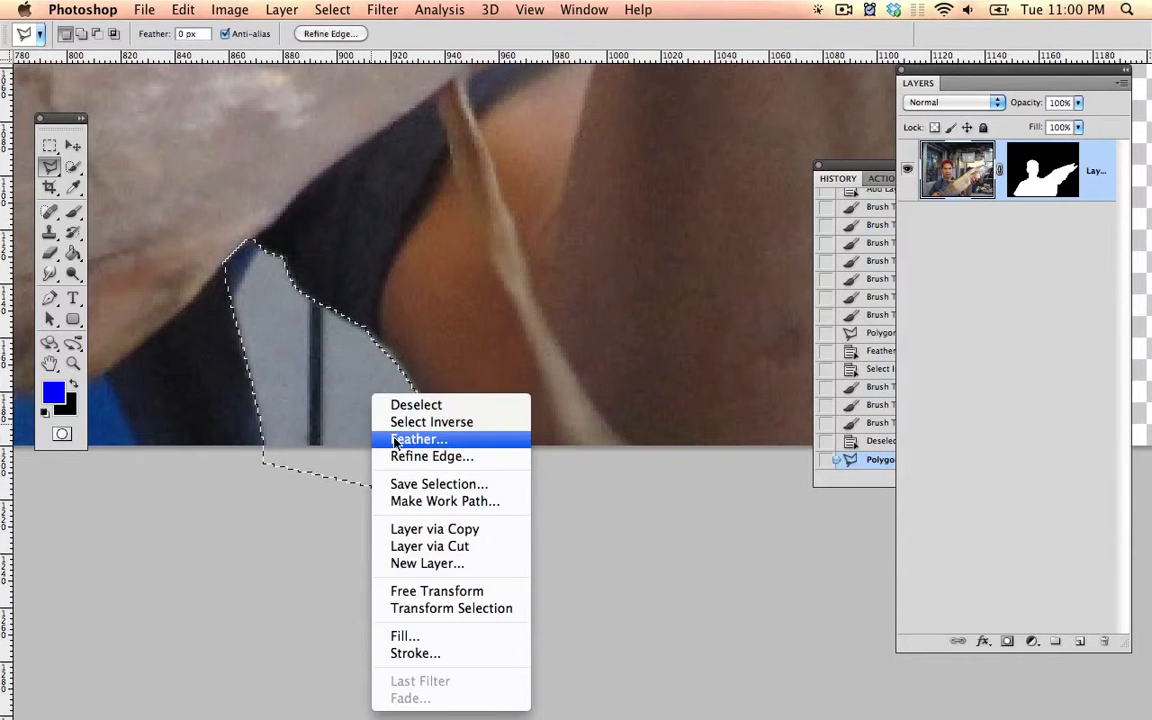
left_click(415, 439)
type("2")
key("Return")
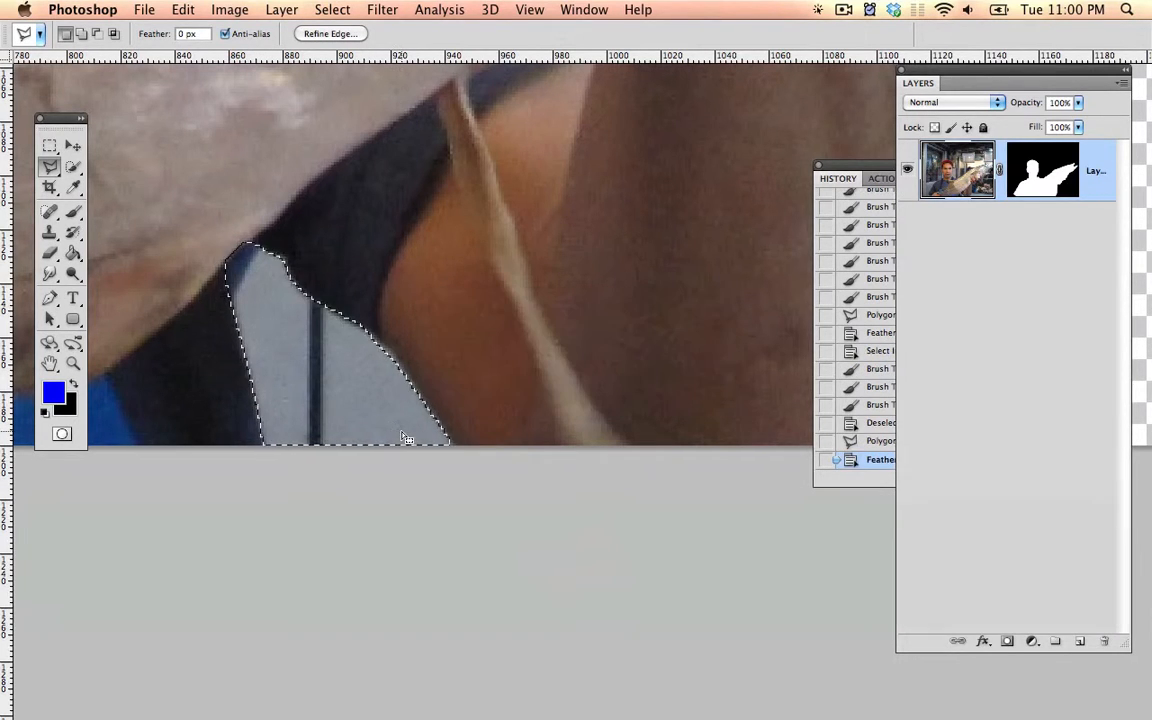
Step: Try painting blue inside the gap selection with the photo instead of its mask active, and undo the strokes
key("b")
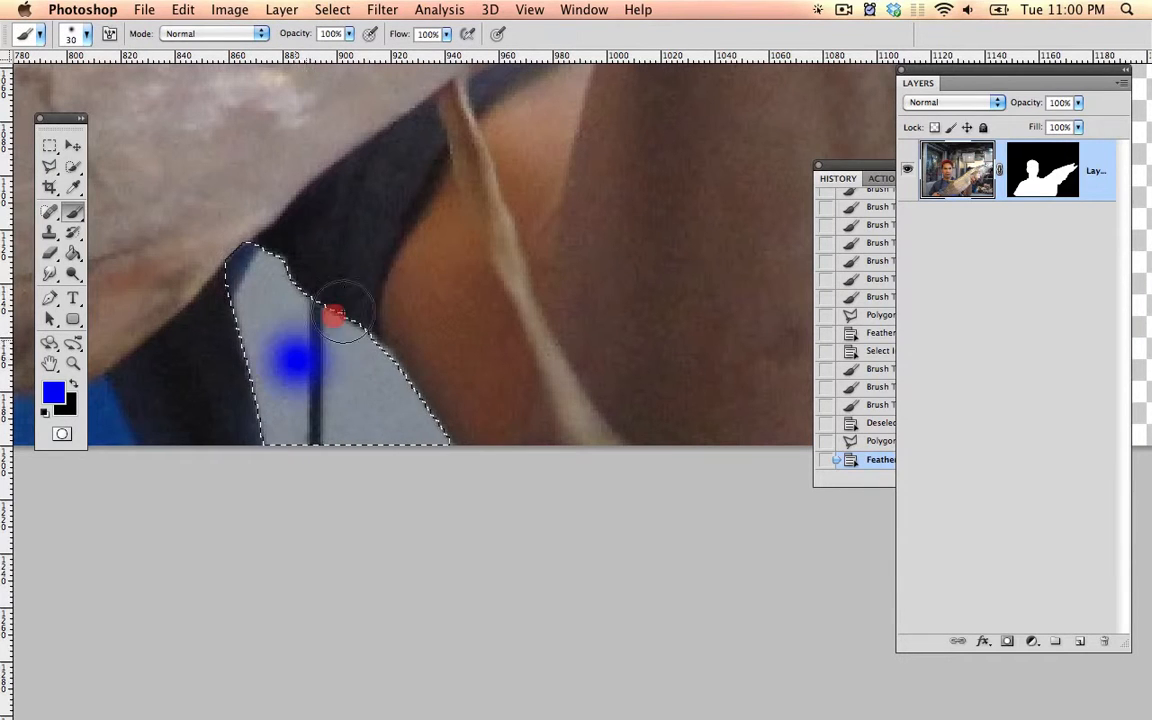
mouse_move(333, 316)
left_mouse_down()
mouse_move(373, 298)
mouse_move(342, 334)
left_mouse_up()
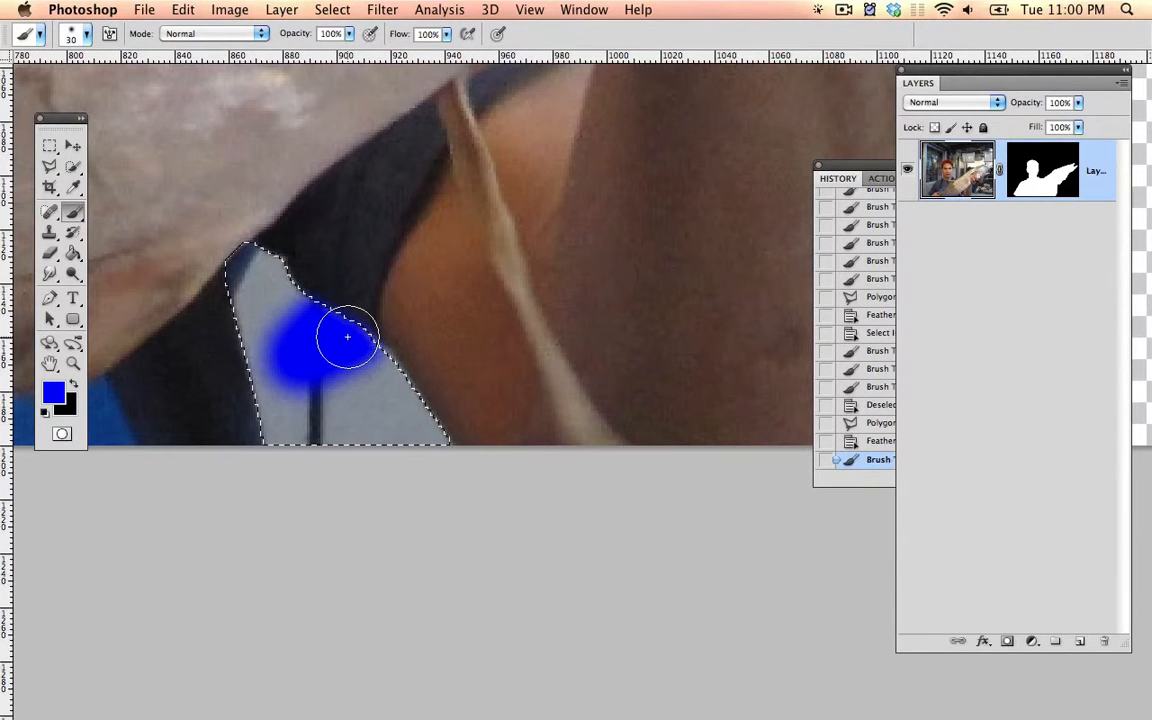
key("super+z")
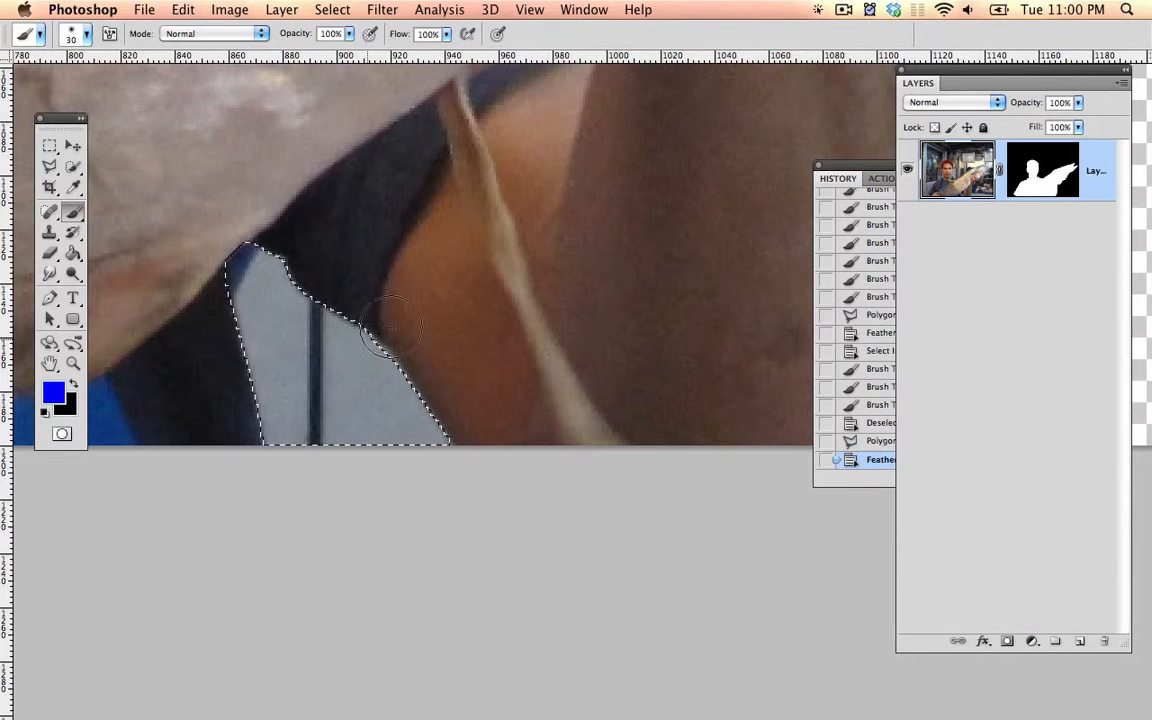
key("alt+super+equal")
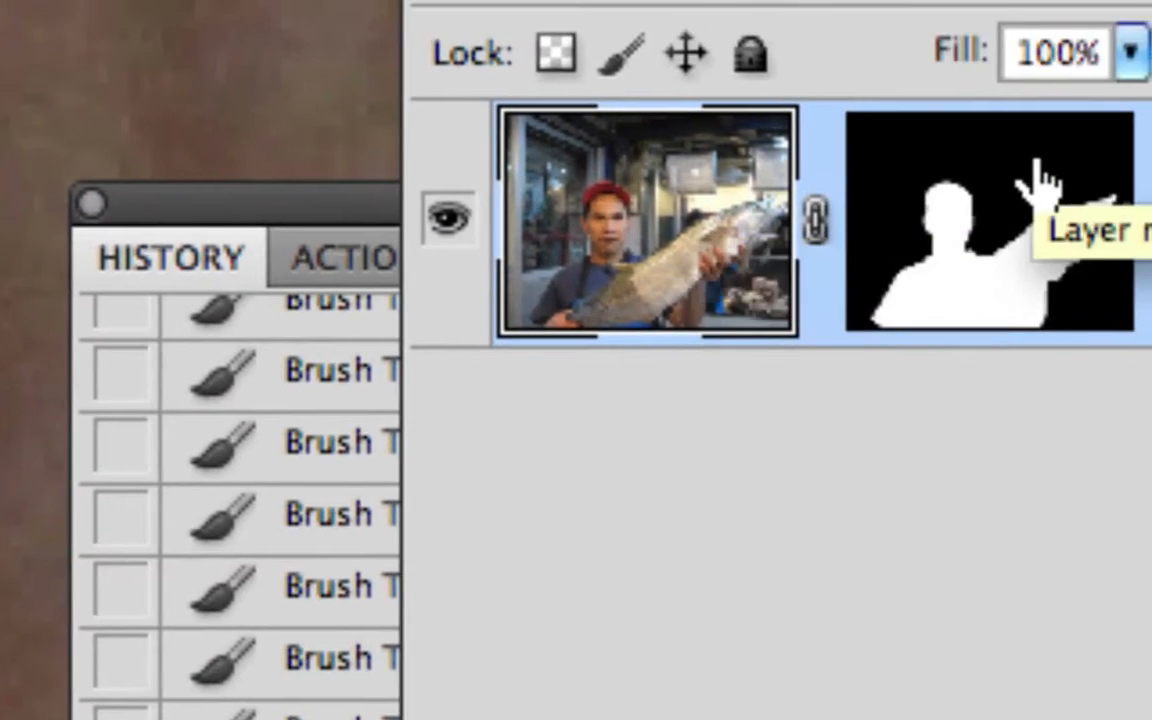
left_click(1035, 178)
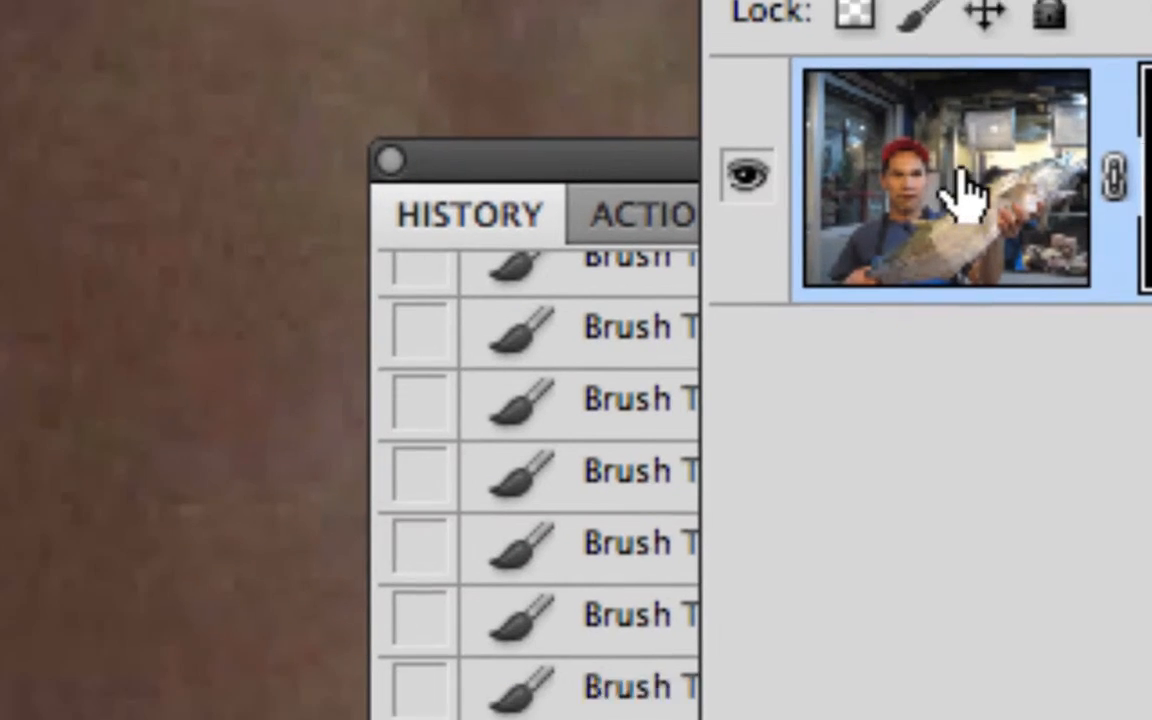
left_click(566, 236)
key("alt+super+minus")
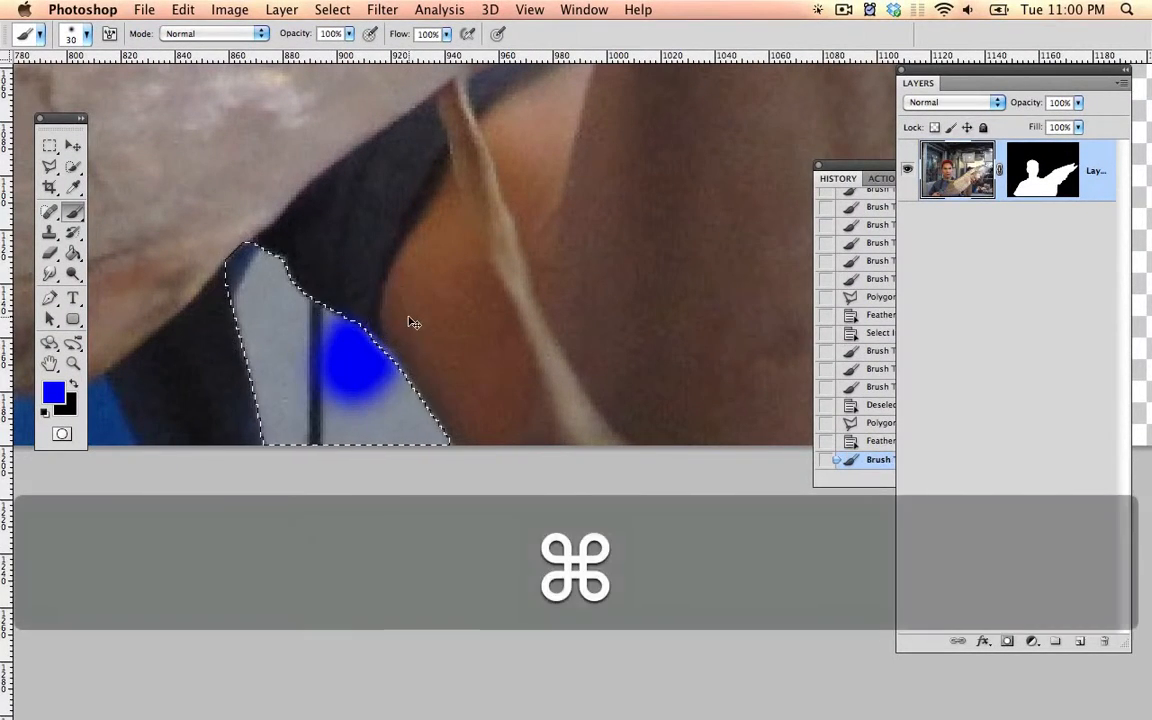
key("super+z")
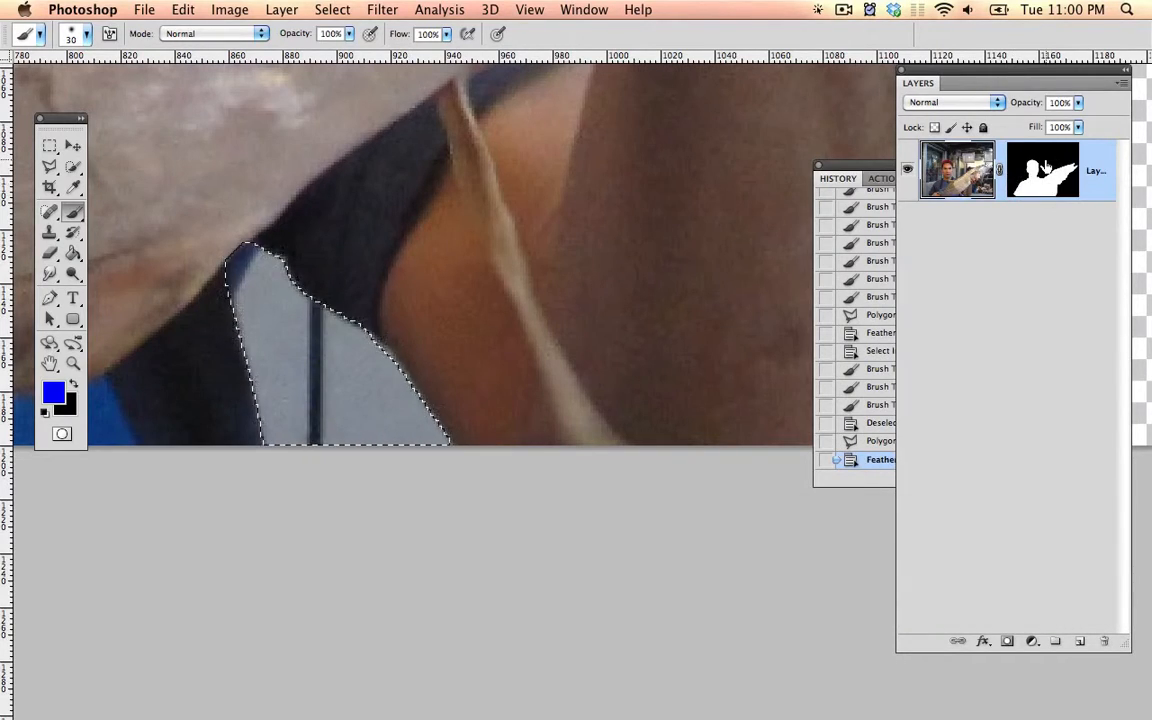
Step: Hide the background in the gap by painting black on the layer mask within the feathered selection, and deselect
key("super+alt+equal")
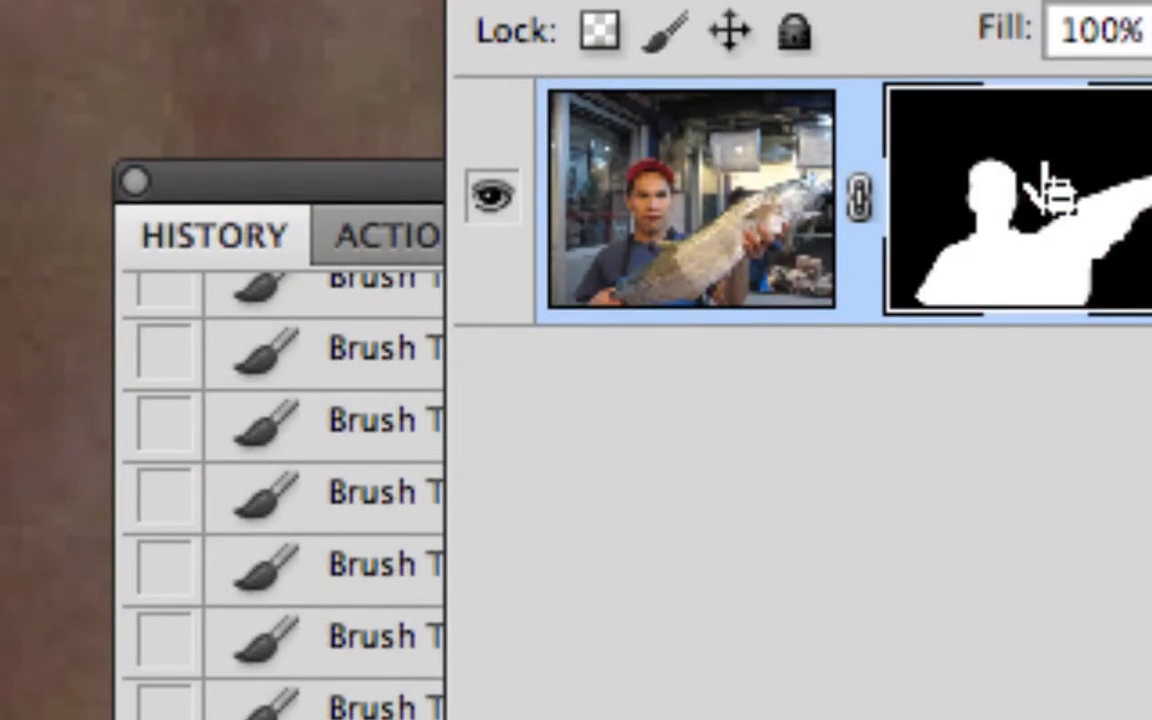
key("super+alt+minus")
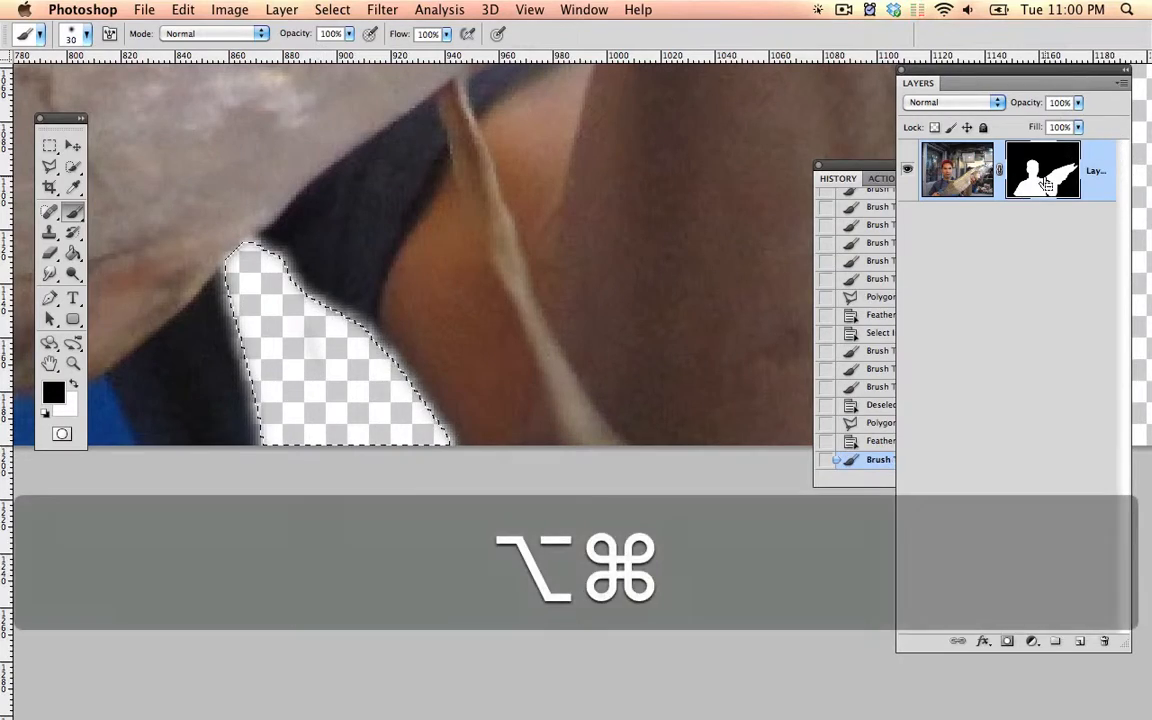
key("super+alt+equal")
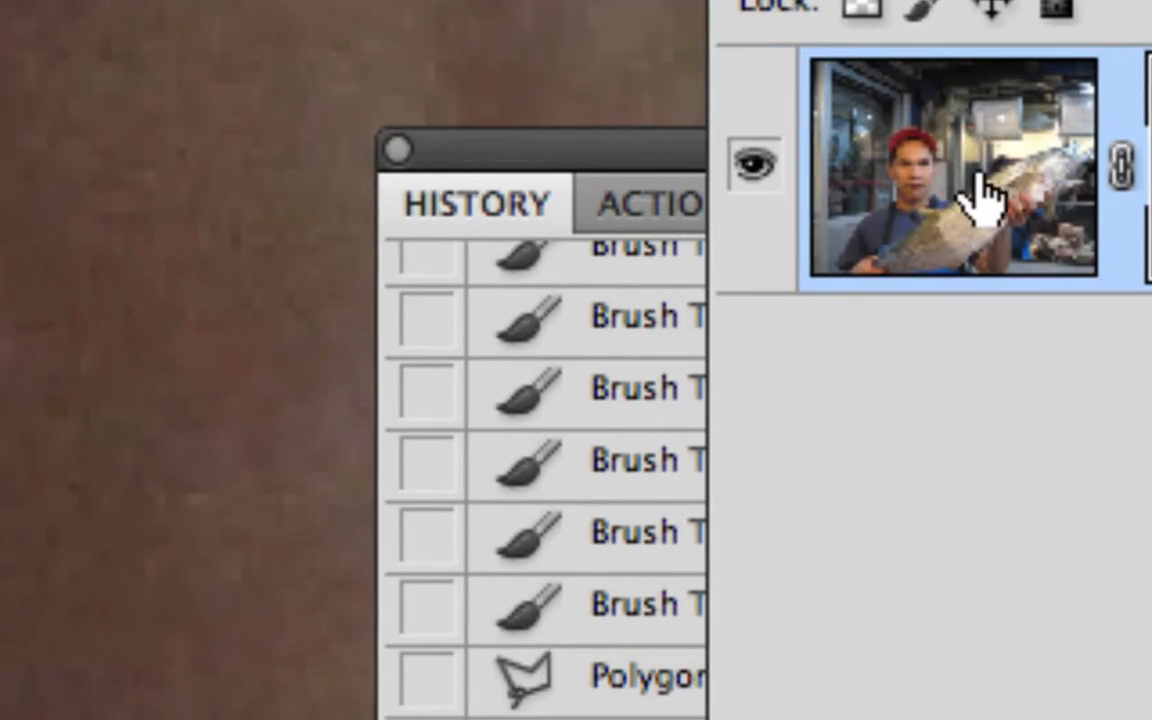
left_click(647, 212)
key("alt+super+minus")
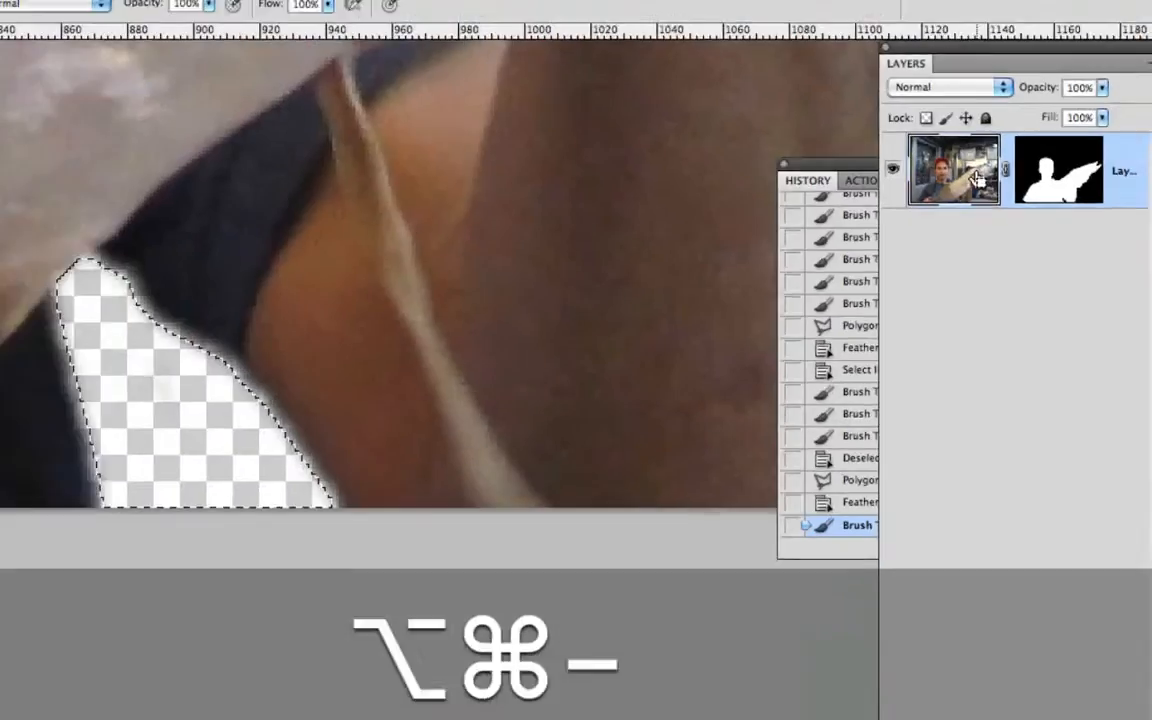
key("x")
key("super+d")
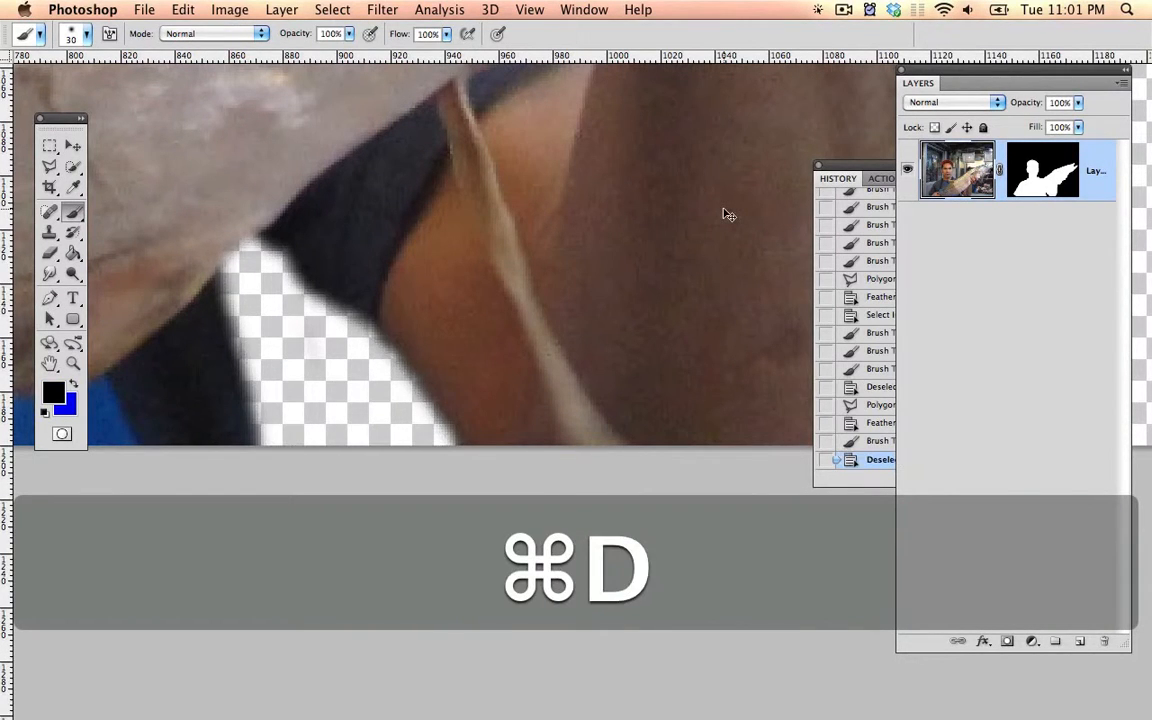
Step: Try painting a black stroke across the fish directly on the photo, and undo it
key("super+minus")
key("super+minus")
left_click_drag(647, 189, 368, 186)
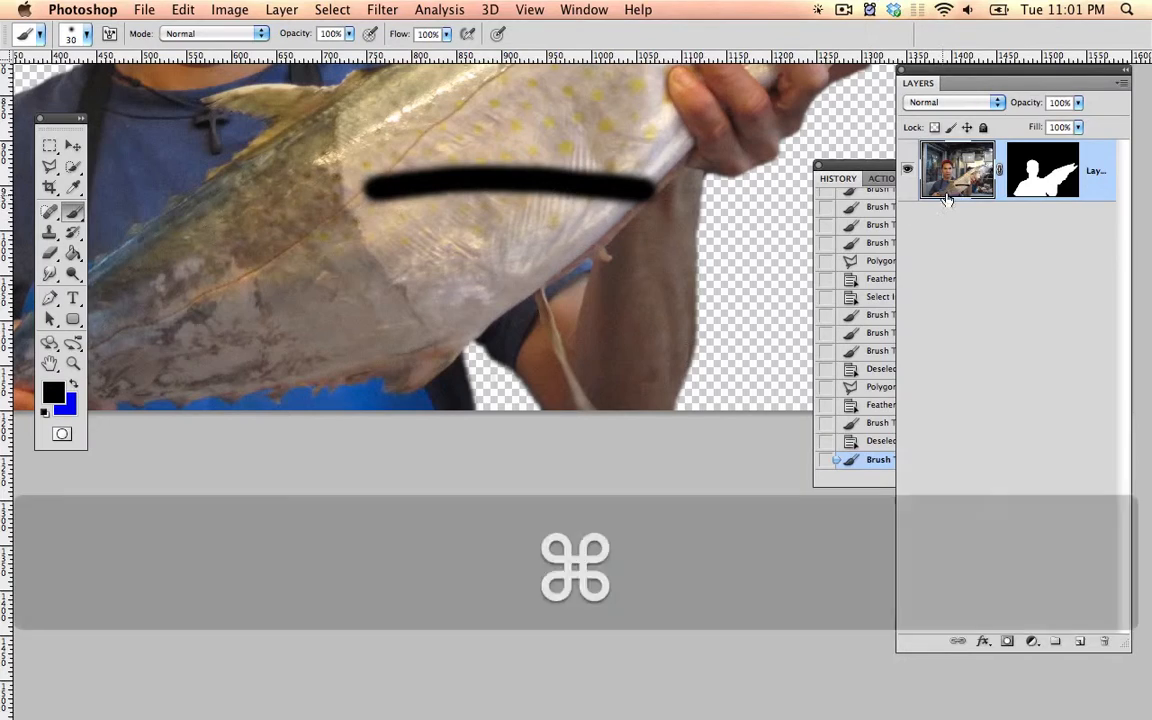
key("super+z")
Step: Add a new layer filled with black beneath the masked photo layer
key("space")
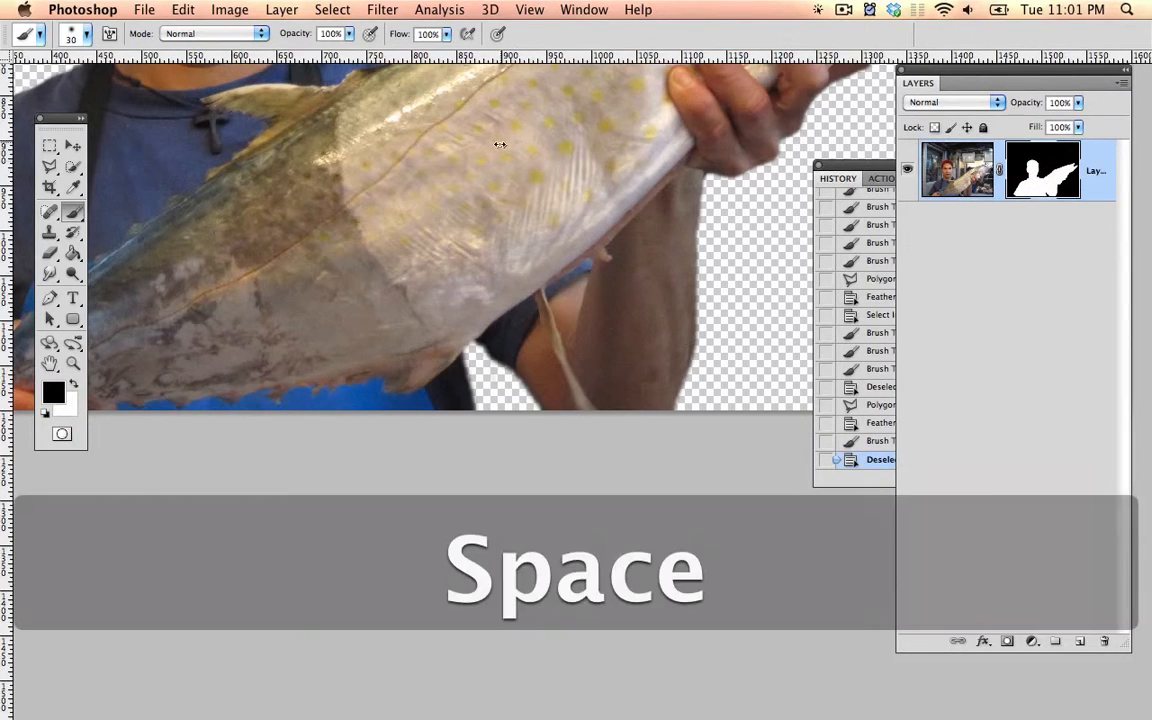
left_click_drag(632, 462, 545, 342)
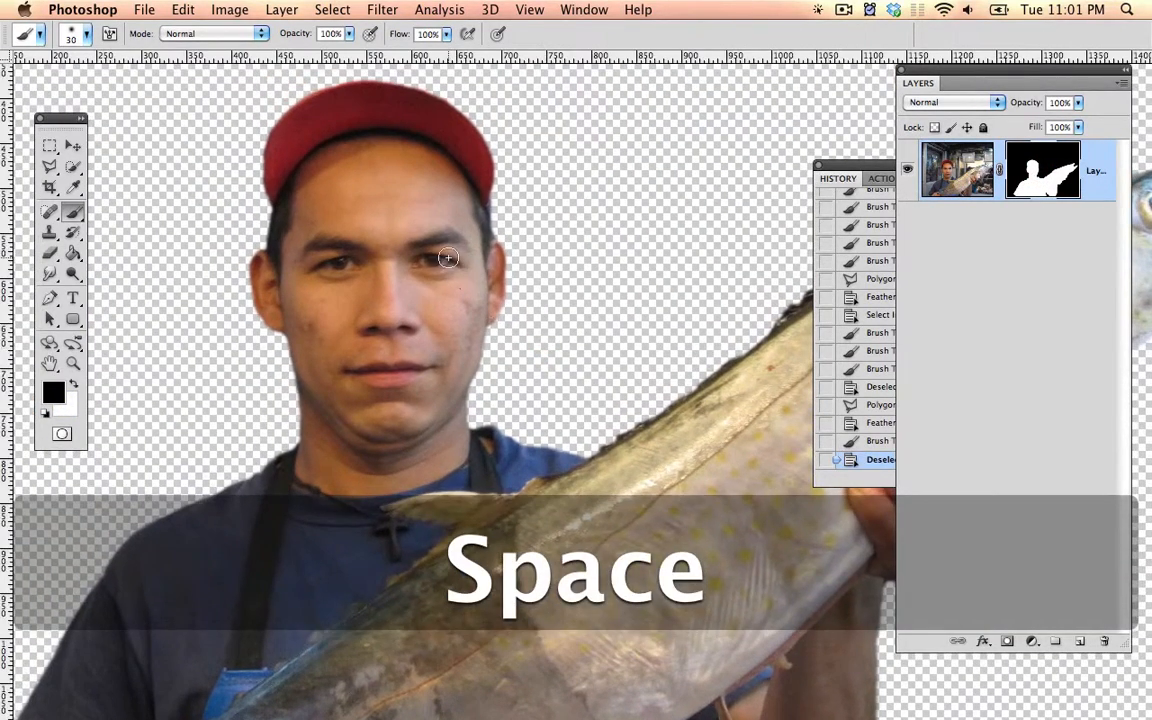
key("super")
key("super+equal")
key("super+shift+n")
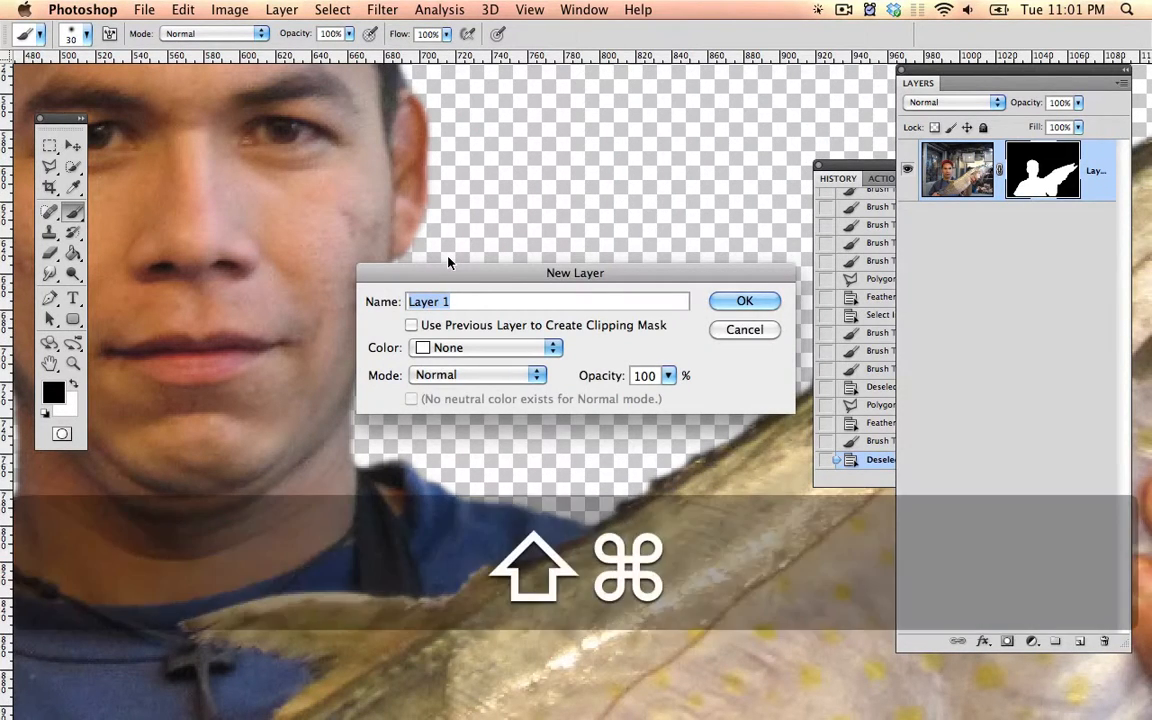
key("Return")
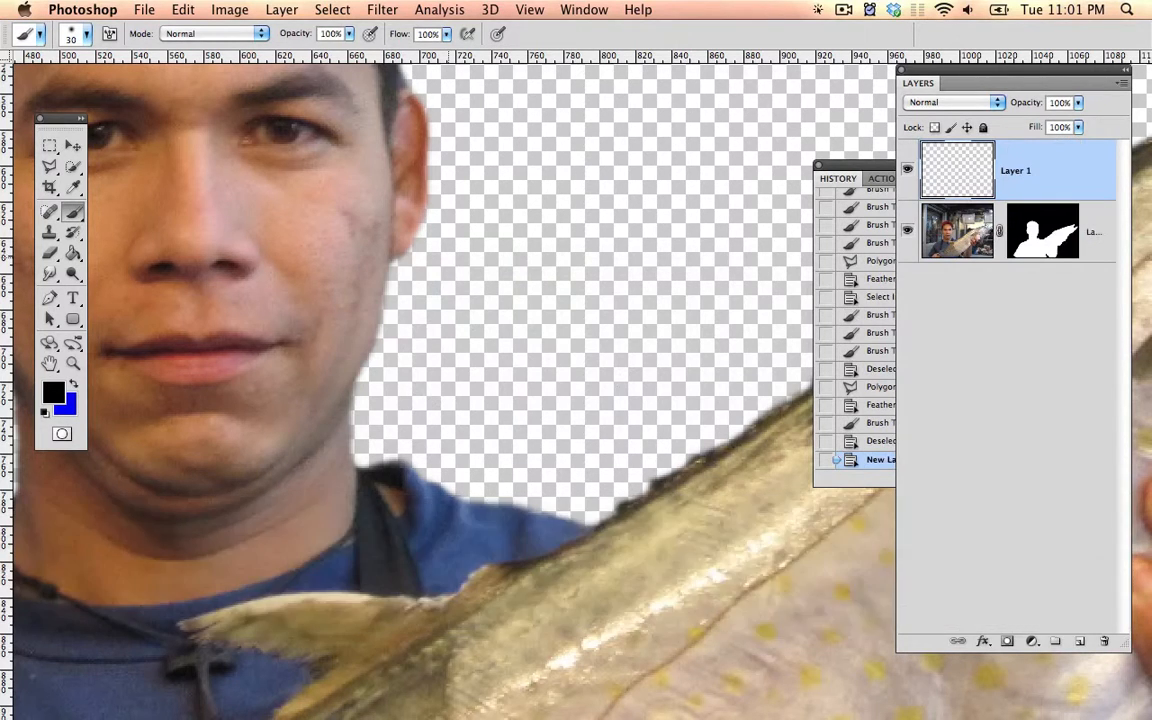
key("alt+BackSpace")
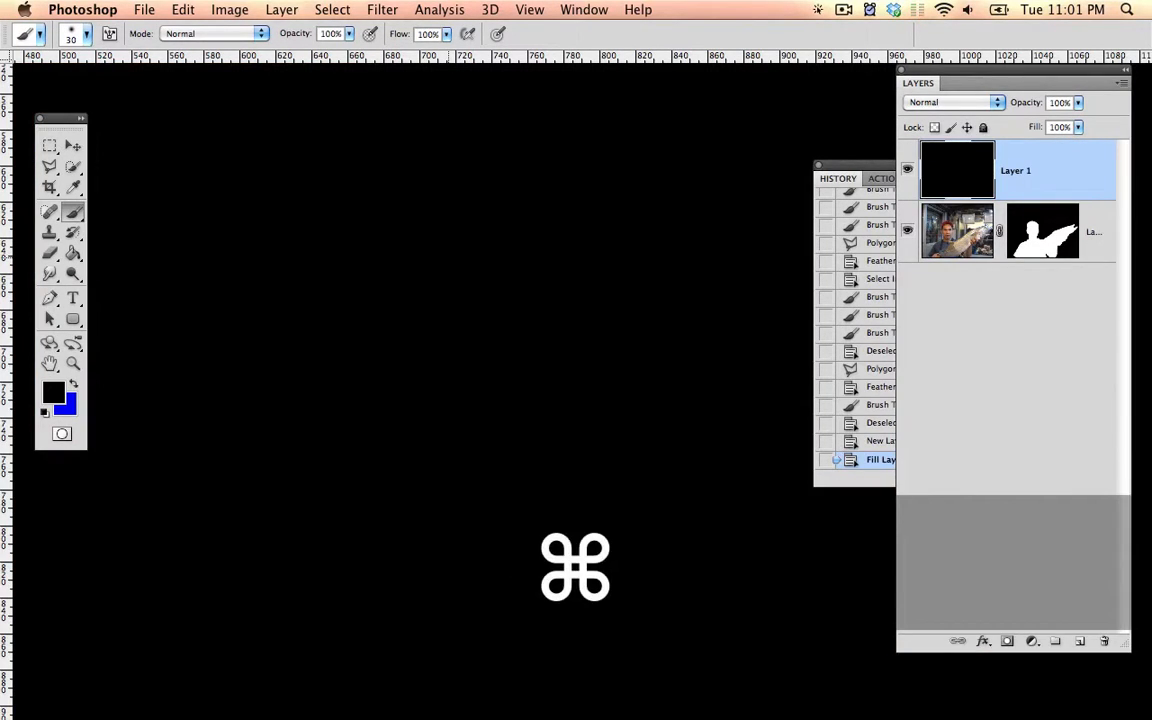
key("super+bracketleft")
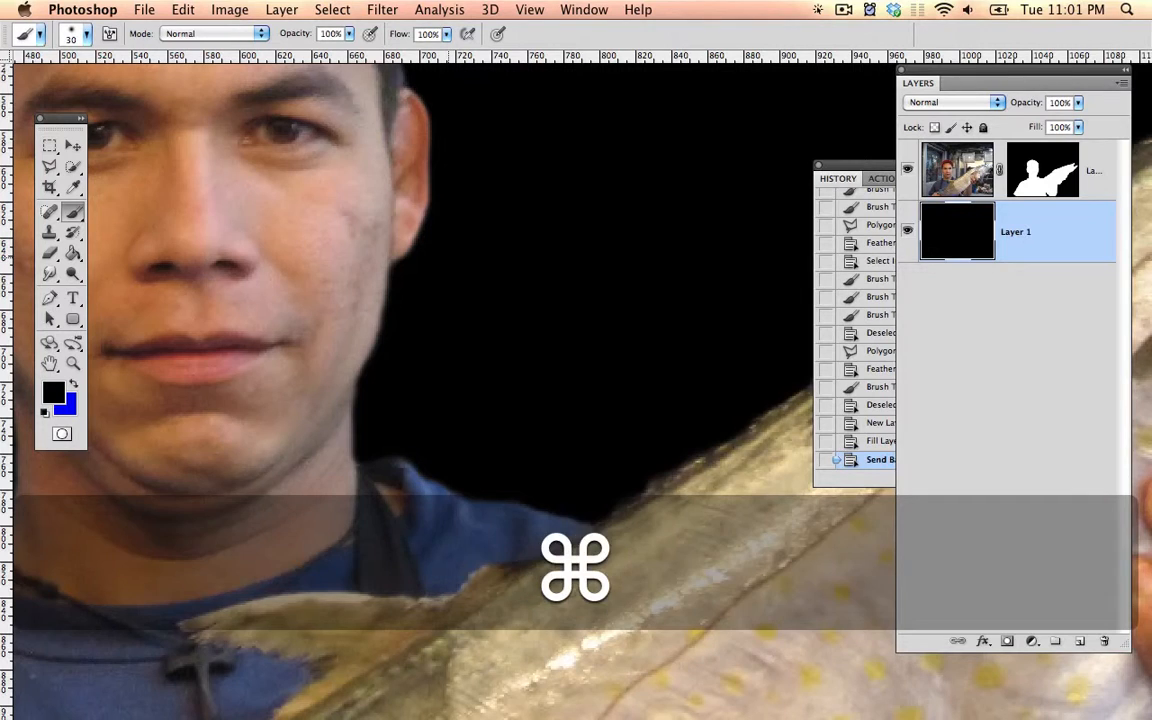
Step: Examine the cutout's edges against the black background, especially around the gap between the apron and the arm
left_click_drag(488, 372, 576, 125)
left_click_drag(535, 431, 558, 180)
mouse_move(579, 589)
left_mouse_down()
mouse_move(530, 527)
mouse_move(272, 540)
left_mouse_up()
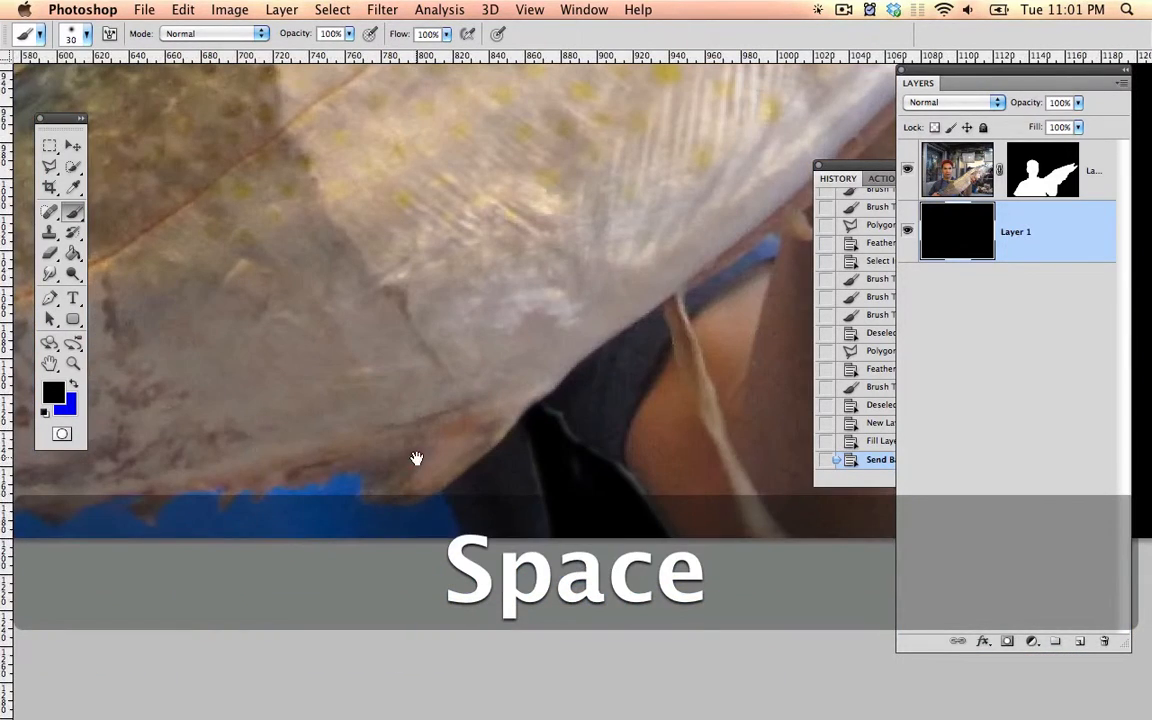
mouse_move(414, 463)
left_mouse_down()
mouse_move(450, 427)
mouse_move(470, 437)
mouse_move(439, 434)
mouse_move(447, 429)
left_mouse_up()
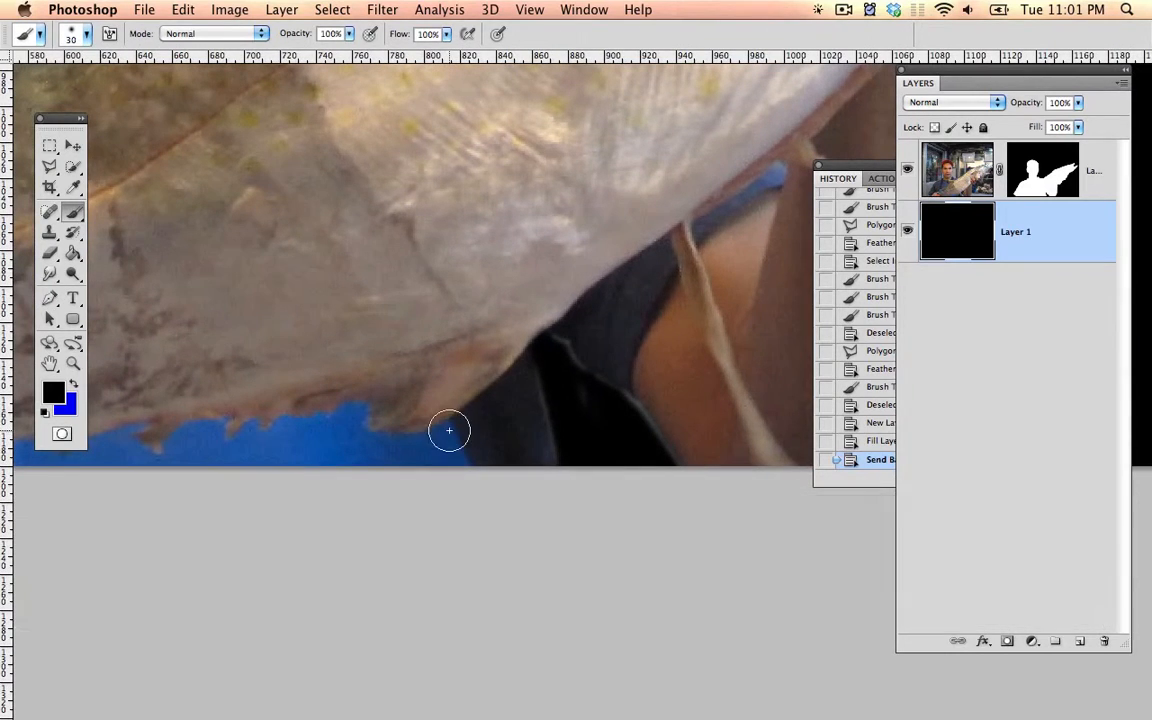
key("z")
mouse_move(496, 331)
left_mouse_down()
mouse_move(607, 352)
mouse_move(542, 337)
mouse_move(550, 343)
left_mouse_up()
left_click_drag(655, 380, 490, 325)
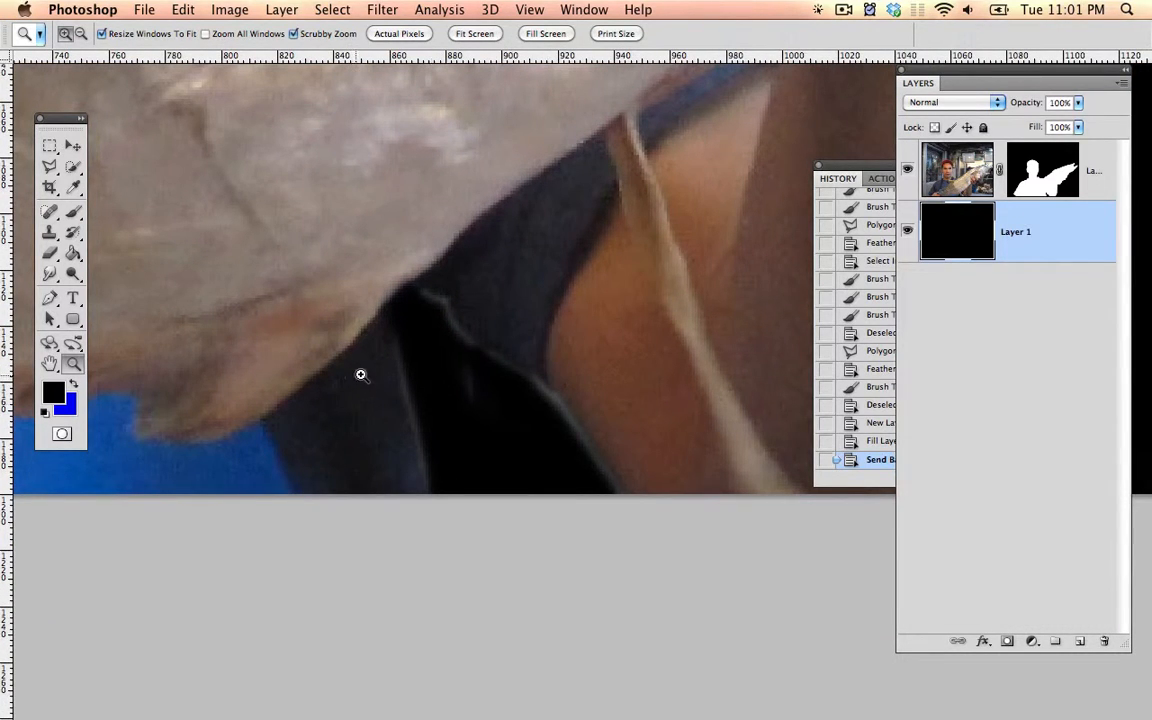
Step: Set the Brush size to 5 px and target the layer mask of the man holding the fish
key("b")
key("bracketleft")
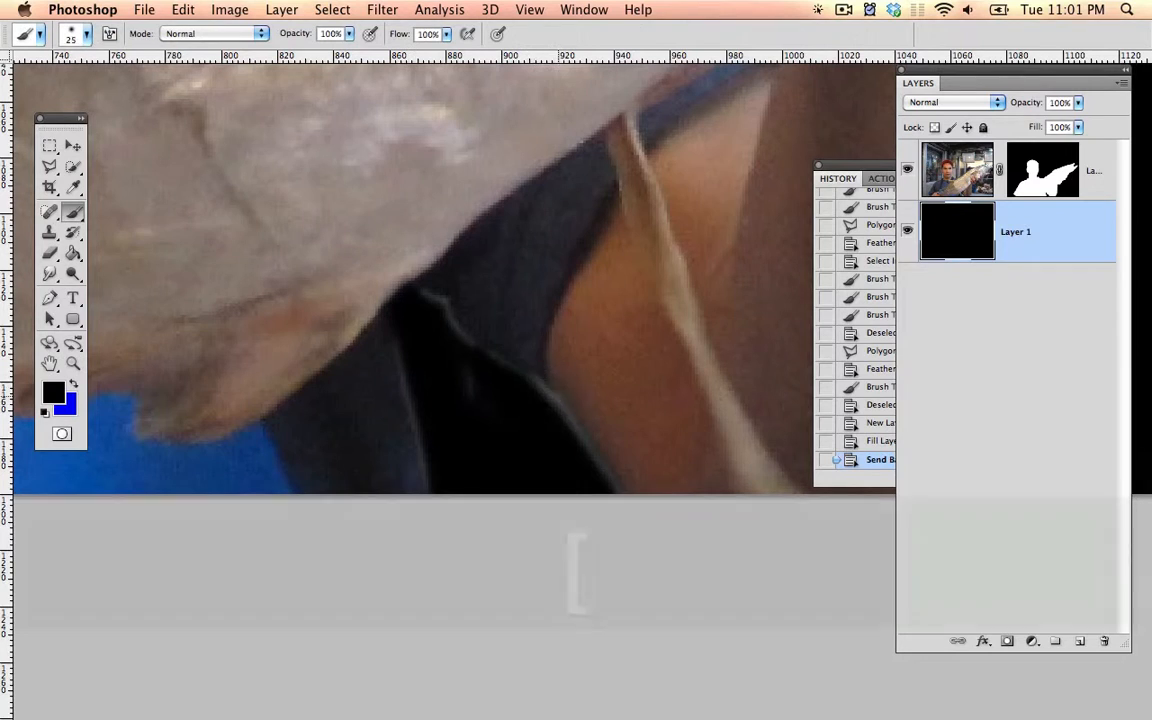
mouse_move(565, 411)
left_mouse_down()
mouse_move(610, 478)
mouse_move(542, 411)
mouse_move(598, 470)
left_mouse_up()
key("alt+super+equal")
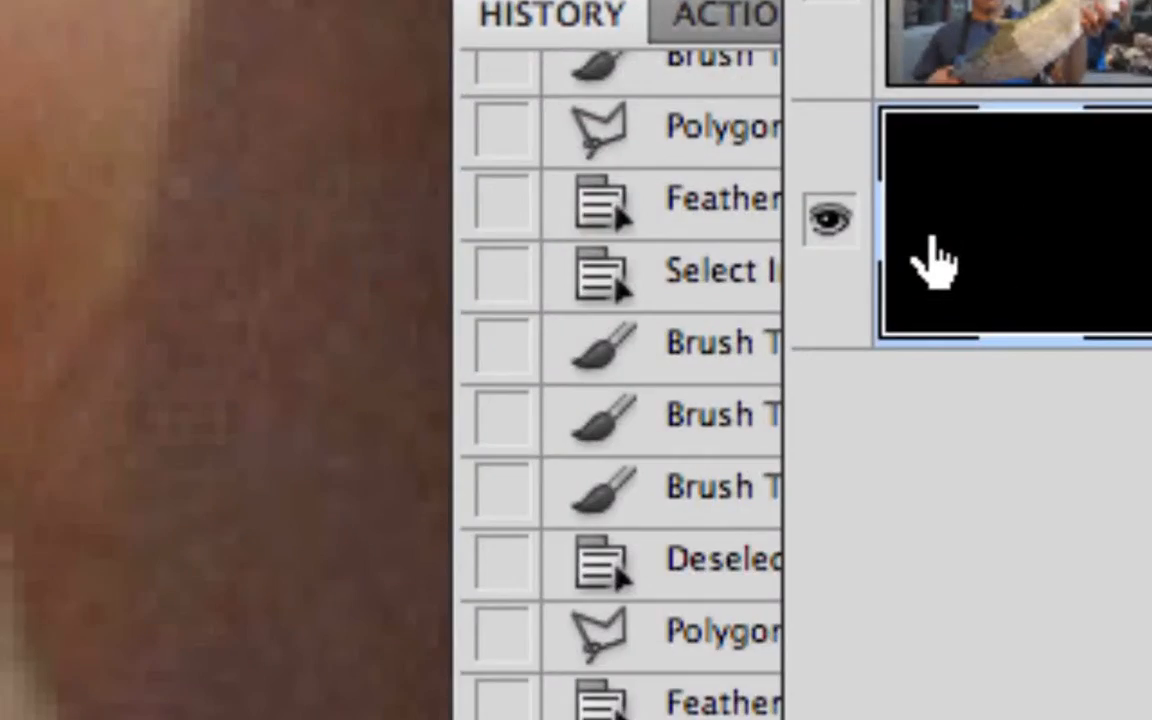
left_click(1030, 179)
key("alt+super+minus")
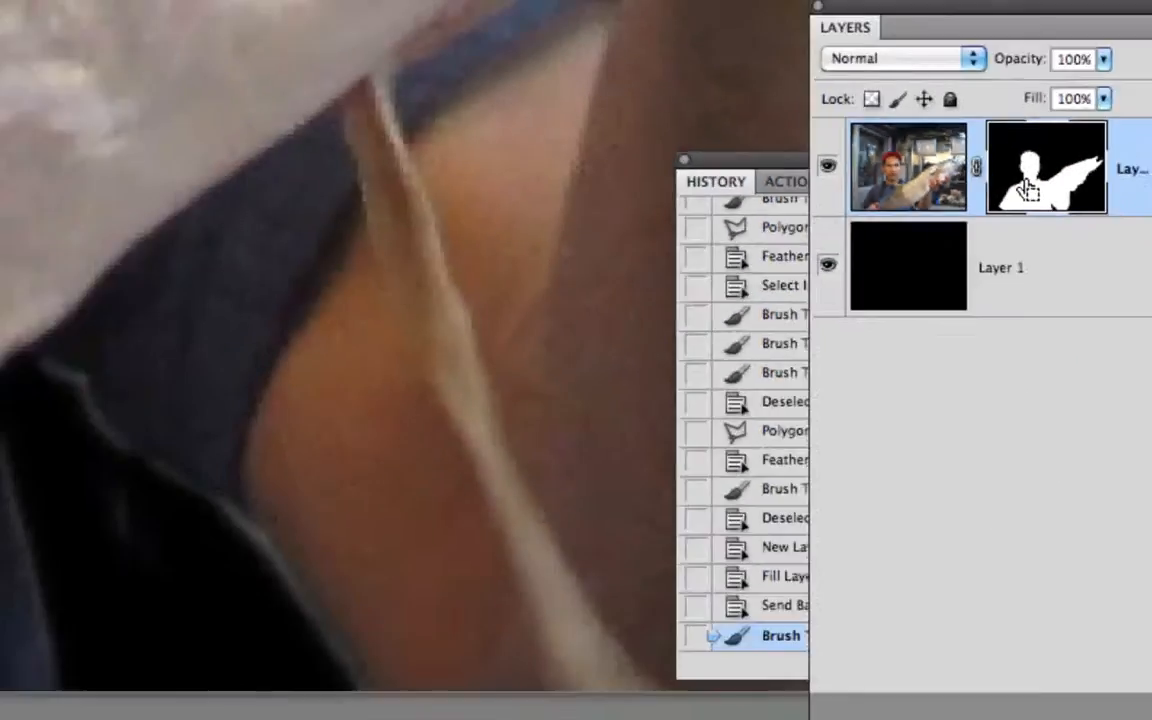
Step: Try painting a white stroke on the mask along the gap's arm-side edge, undo it, and return to black paint
key("x")
left_click_drag(539, 389, 556, 421)
key("super+z")
key("x")
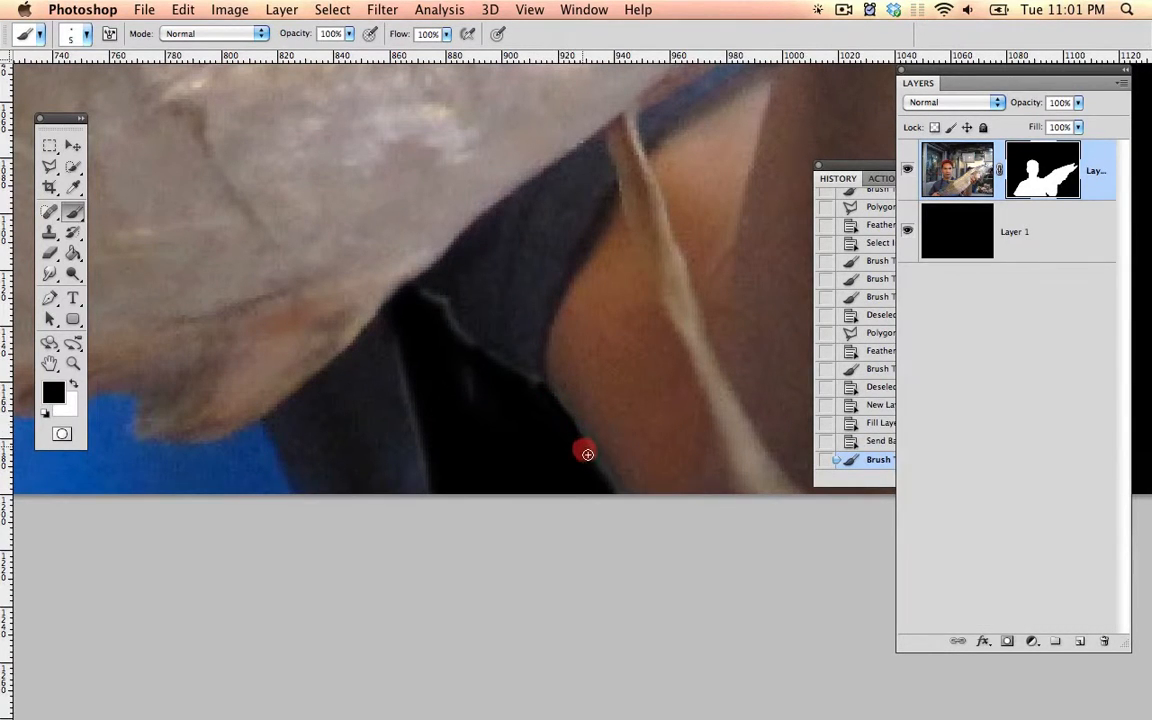
Step: Paint black on the mask with the soft 5 px brush to remove the light fringe along both sides of the gap
mouse_move(524, 412)
left_mouse_down()
mouse_move(532, 385)
mouse_move(440, 318)
left_mouse_up()
right_click(497, 390)
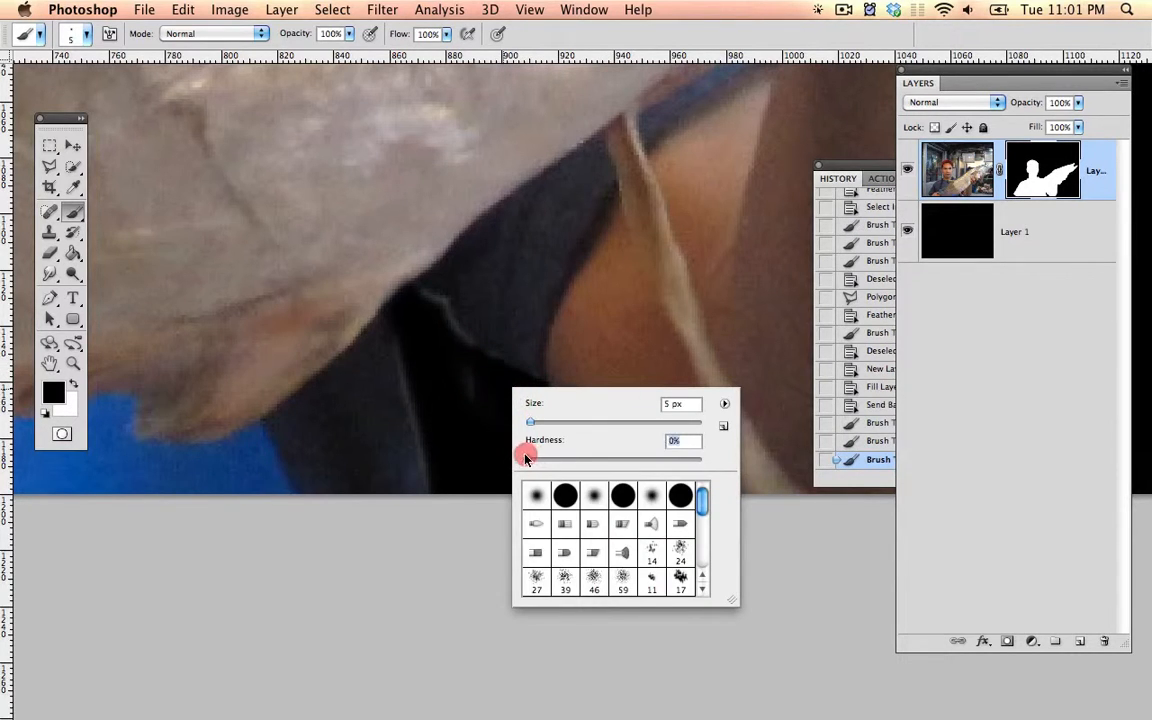
left_click(481, 358)
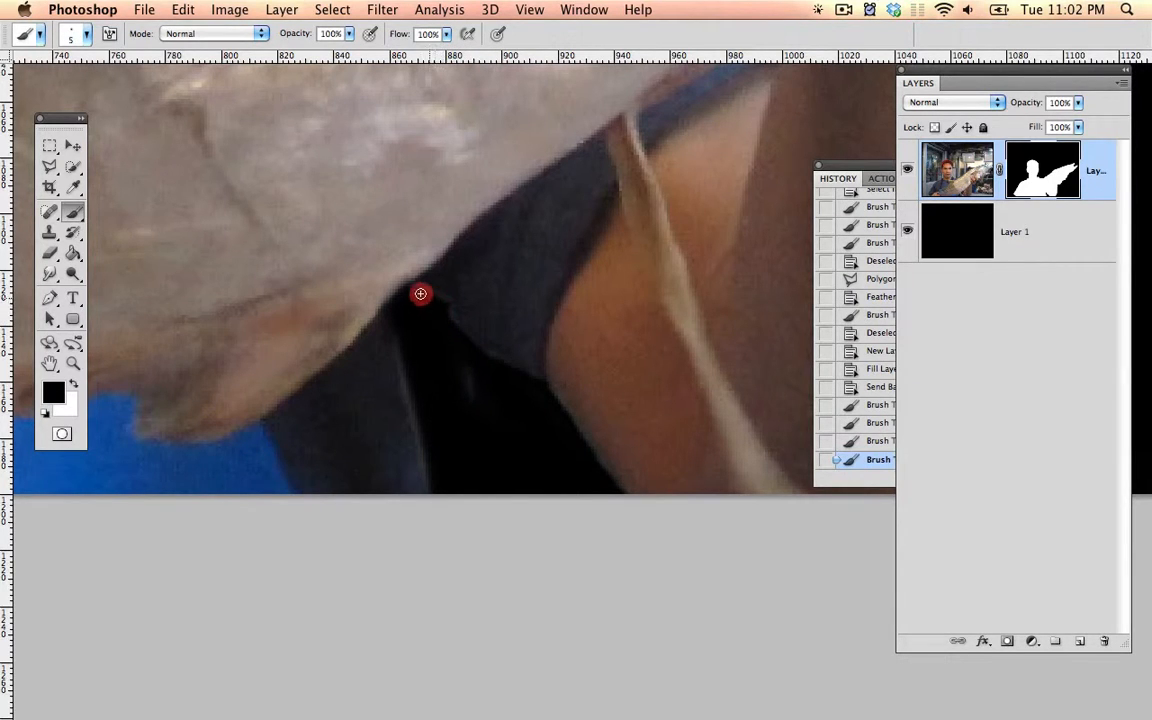
mouse_move(420, 294)
left_mouse_down()
mouse_move(432, 329)
mouse_move(415, 350)
mouse_move(412, 393)
left_mouse_up()
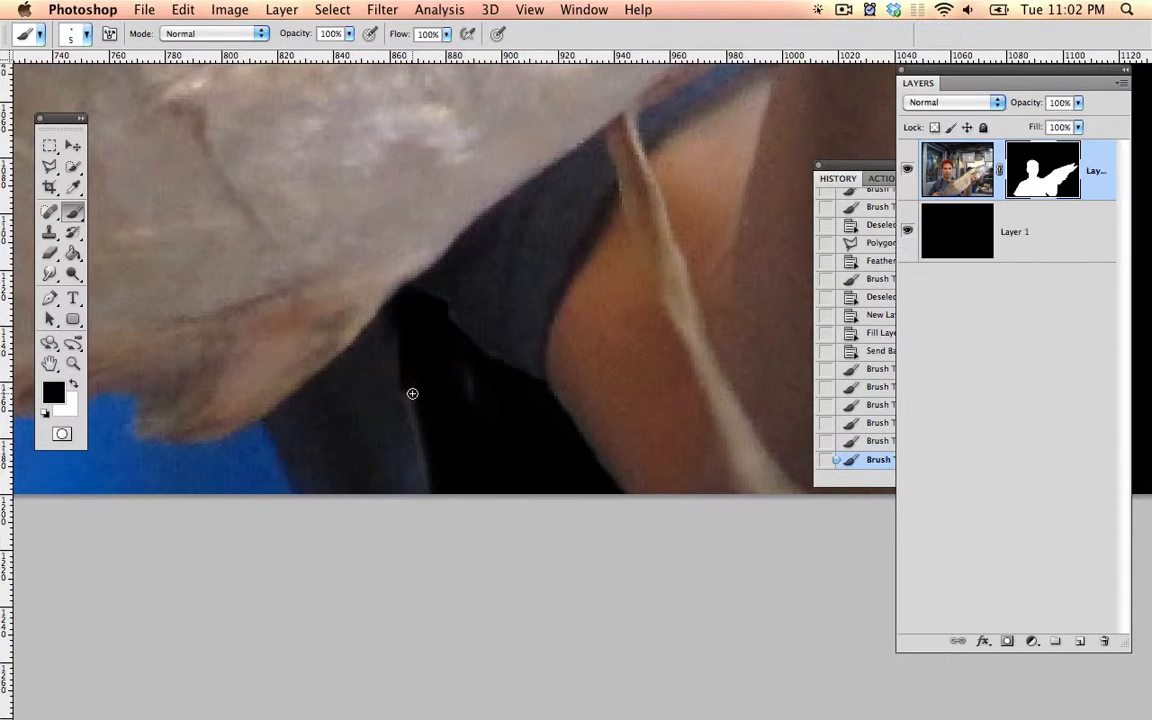
left_click_drag(424, 441, 429, 451)
right_click(432, 466)
left_click(432, 388)
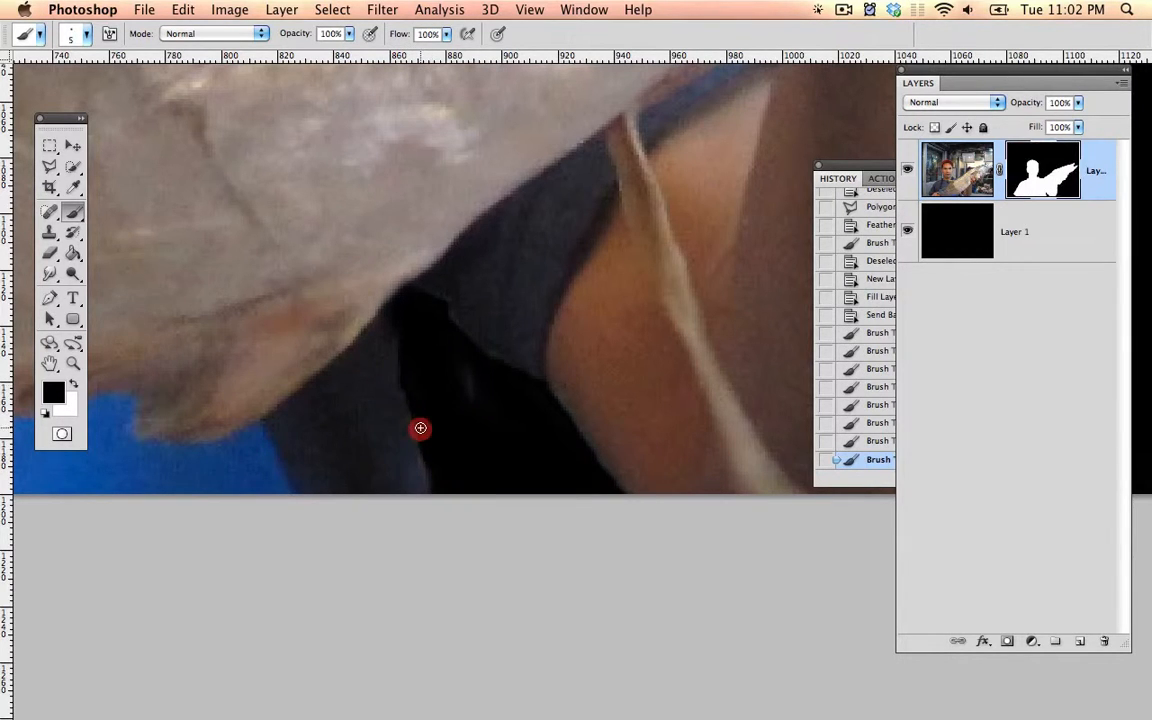
left_click(420, 428)
Step: Enlarge the brush to 15 px, cover the leftover specks inside the gap with black, and undo the last stroke
key("bracketright")
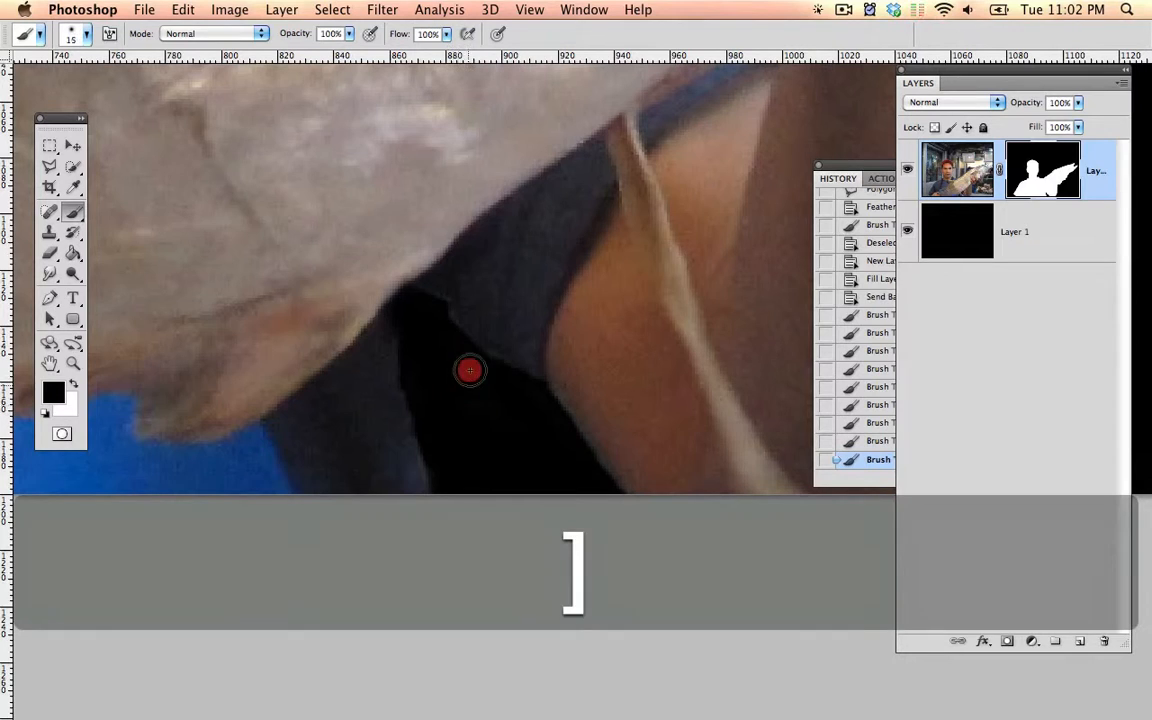
left_click(478, 370)
left_click(448, 335)
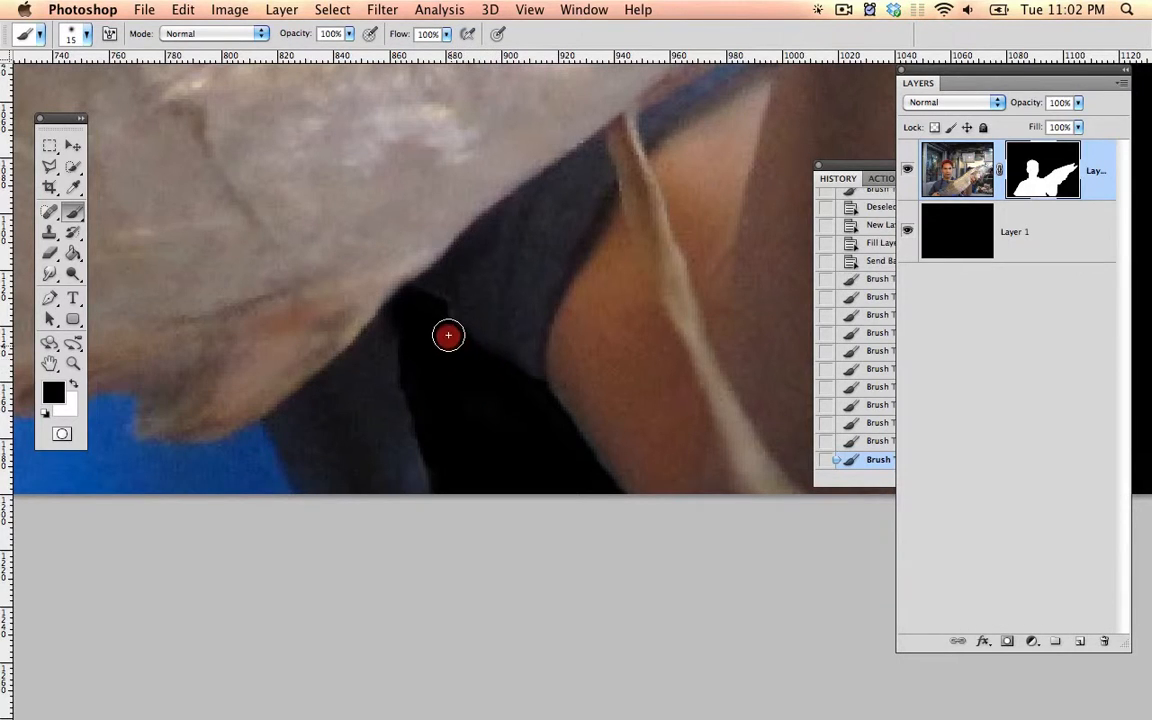
key("super+z")
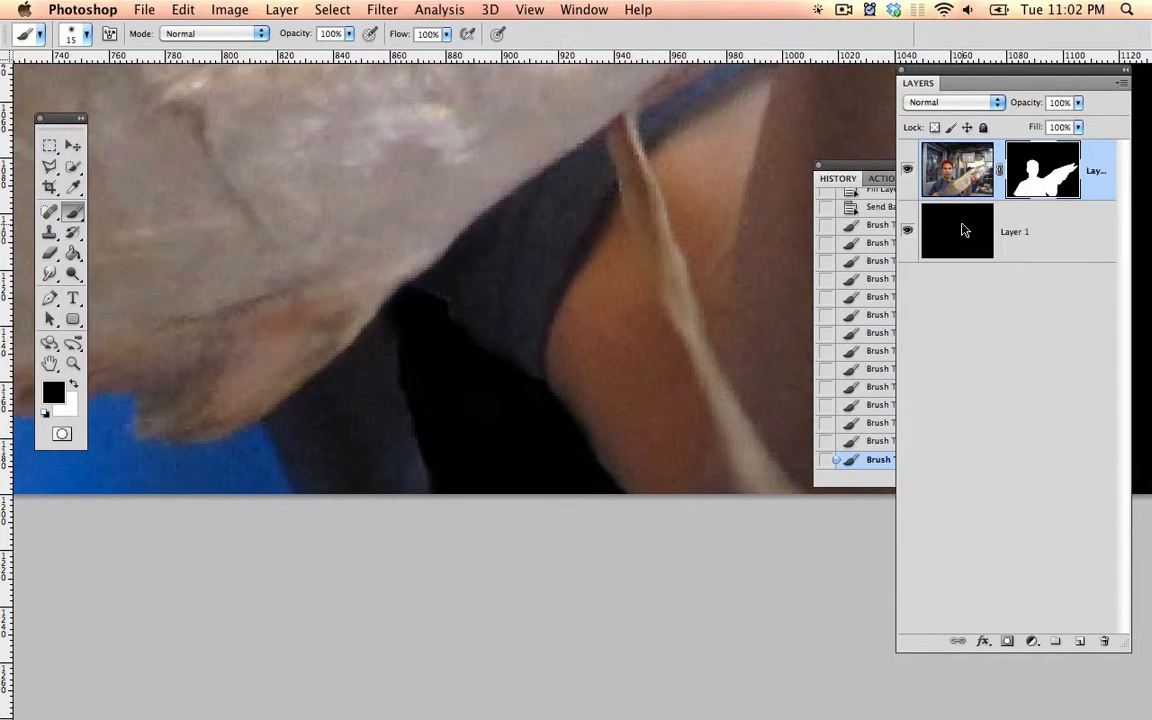
Step: Invert the black fill of Layer 1 repeatedly to compare the cutout on black and white, ending with white
left_click(963, 231)
key("super+i")
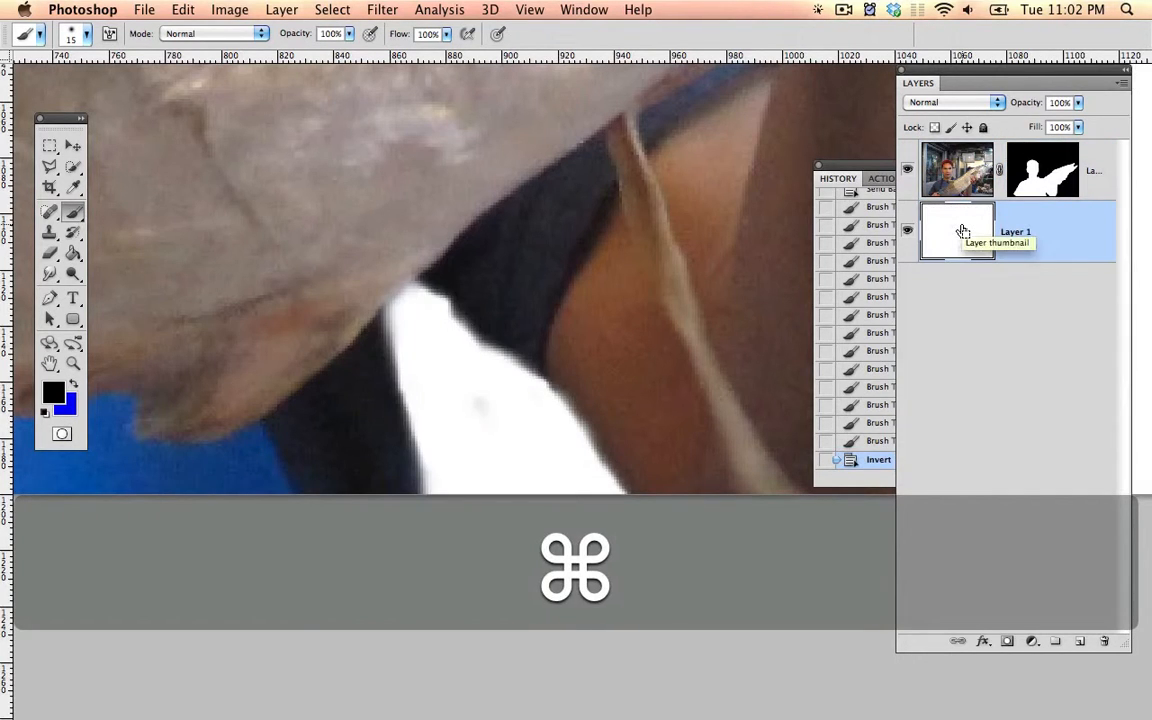
key("super+i")
key("super+i")
key("super+i")
key("super+i")
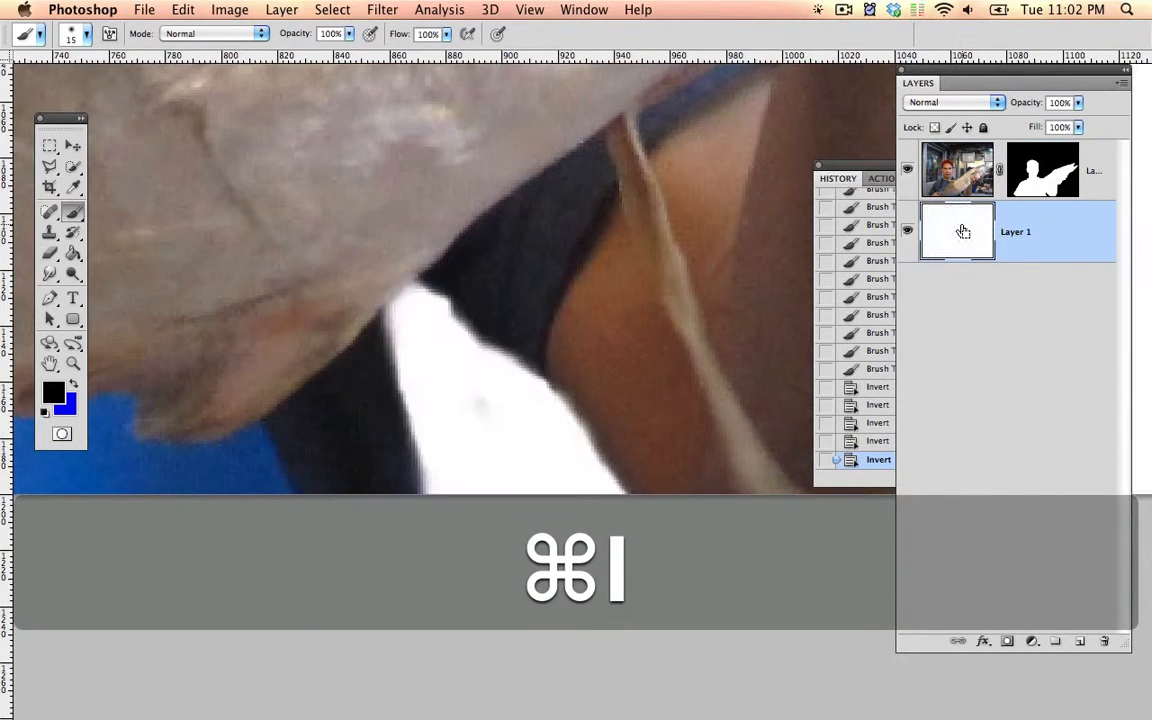
key("super+i")
key("super+i")
key("super+i")
key("super+i")
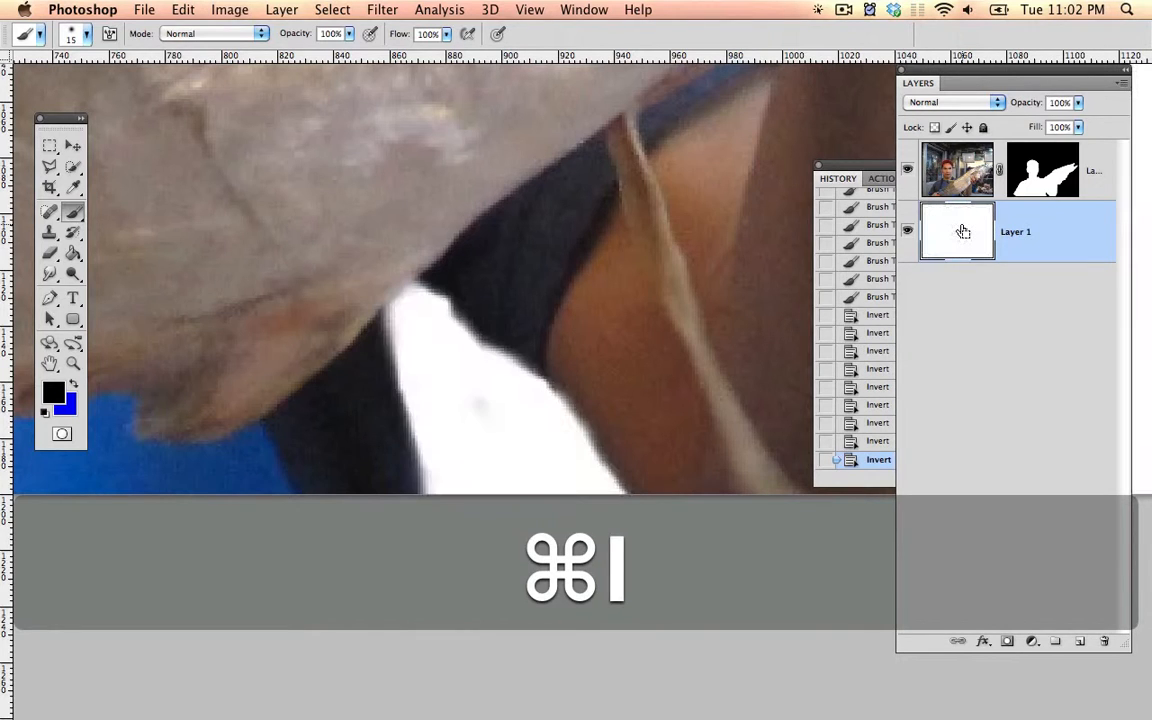
Step: Check the whole cutout and the man's head against white, and show the Masks settings for the photo layer's mask
key("super+0")
key("space")
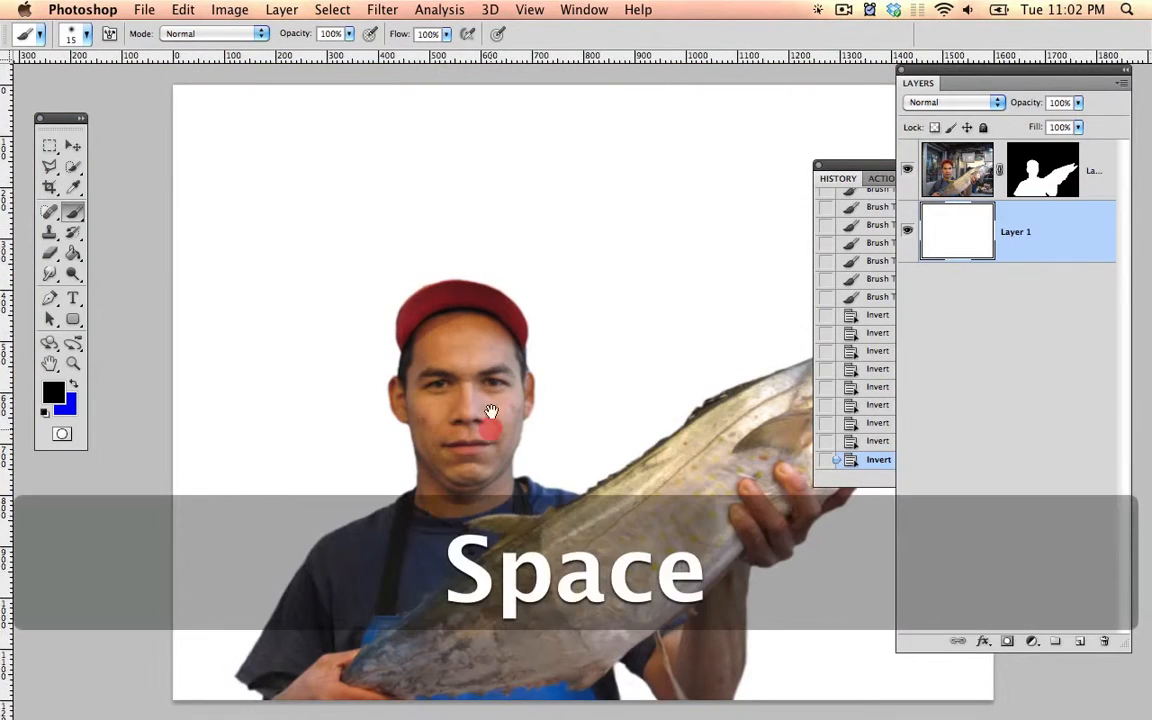
left_click_drag(491, 412, 630, 380)
key("z")
key("space")
left_click_drag(470, 270, 503, 307)
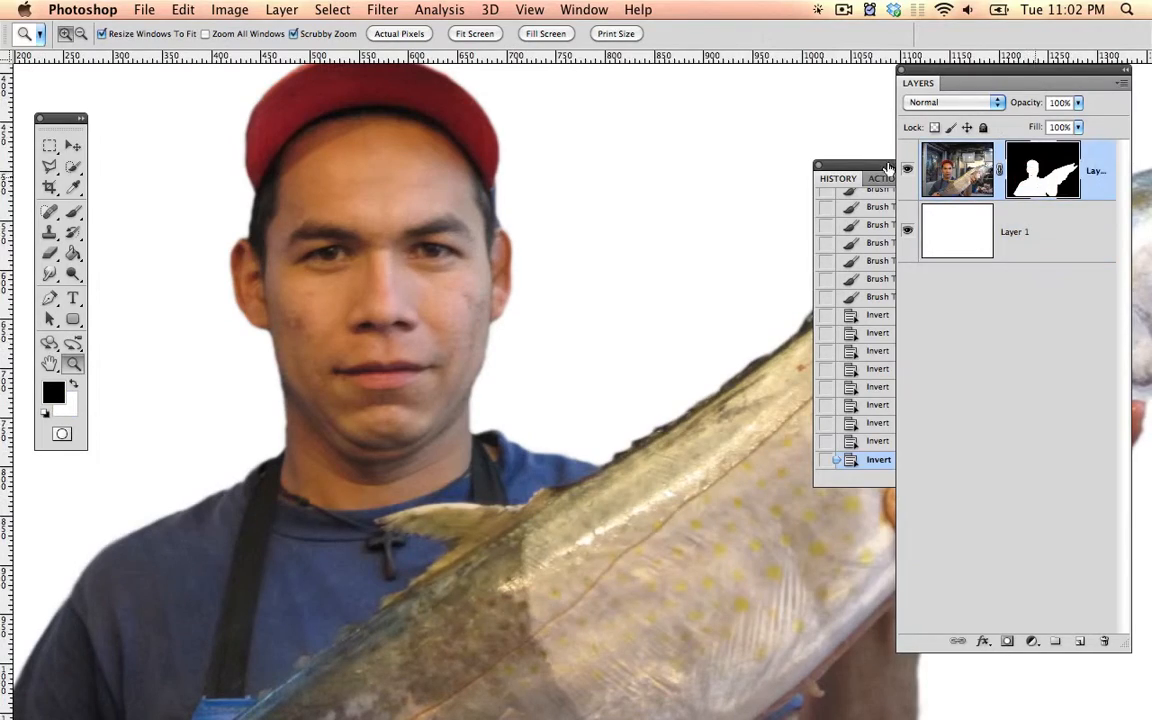
left_click(586, 9)
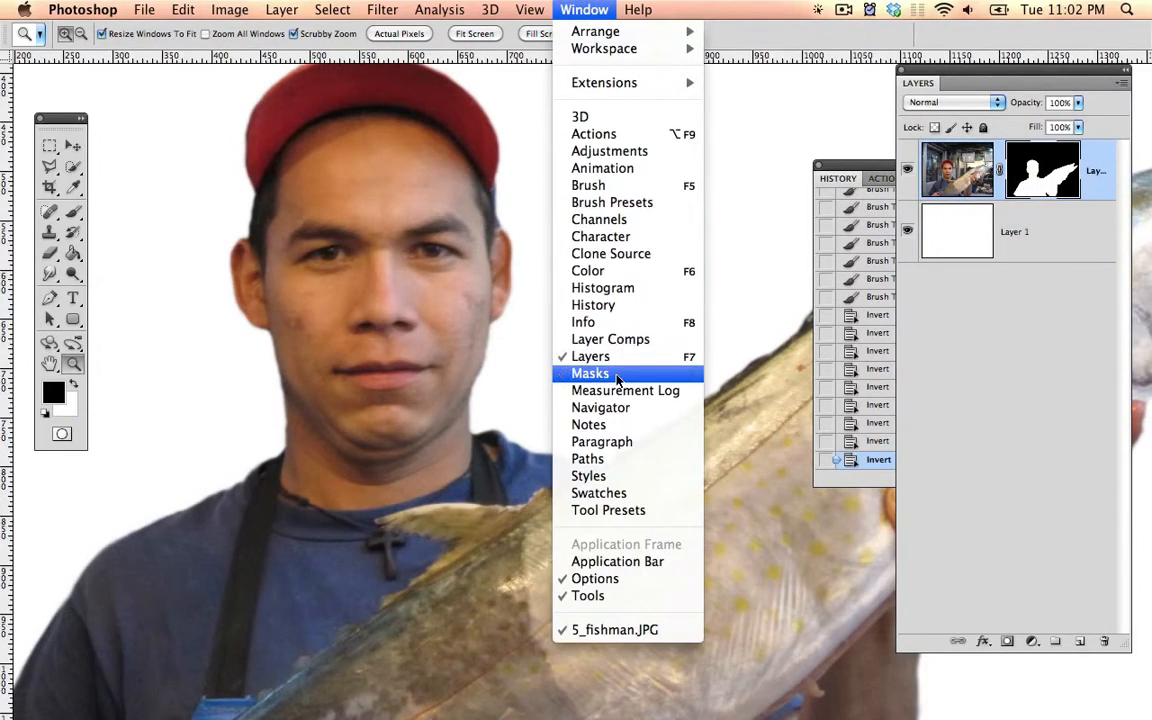
key("alt+super+equal")
key("alt+super+minus")
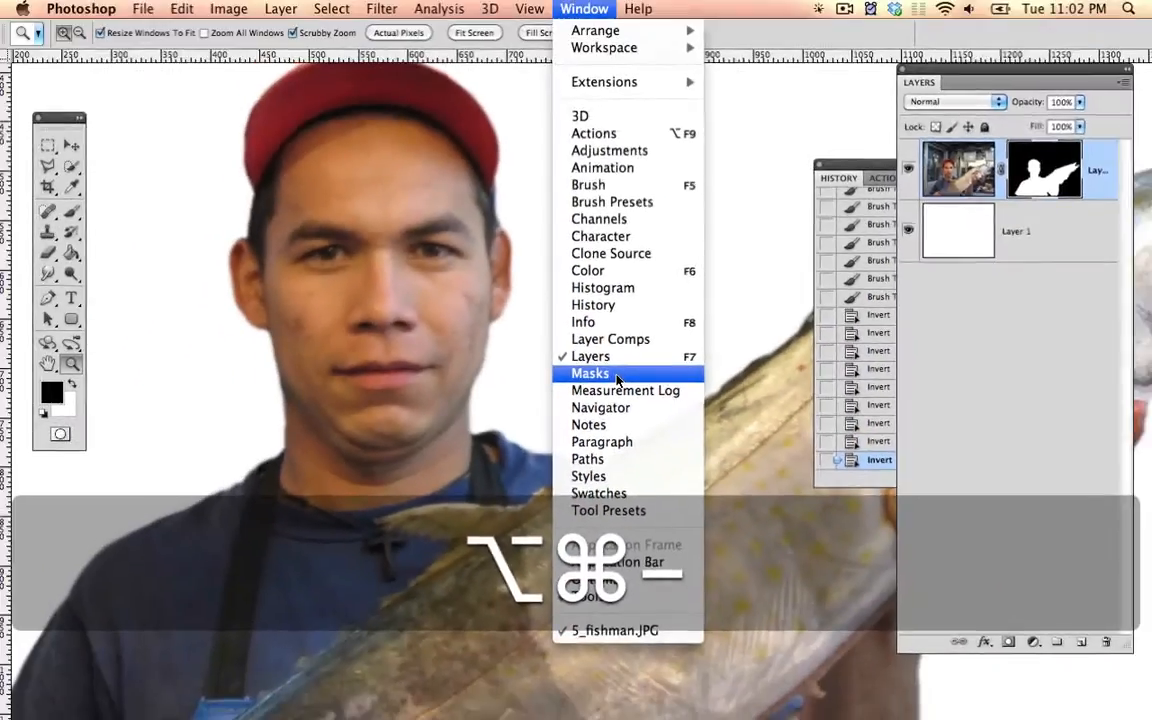
left_click(618, 376)
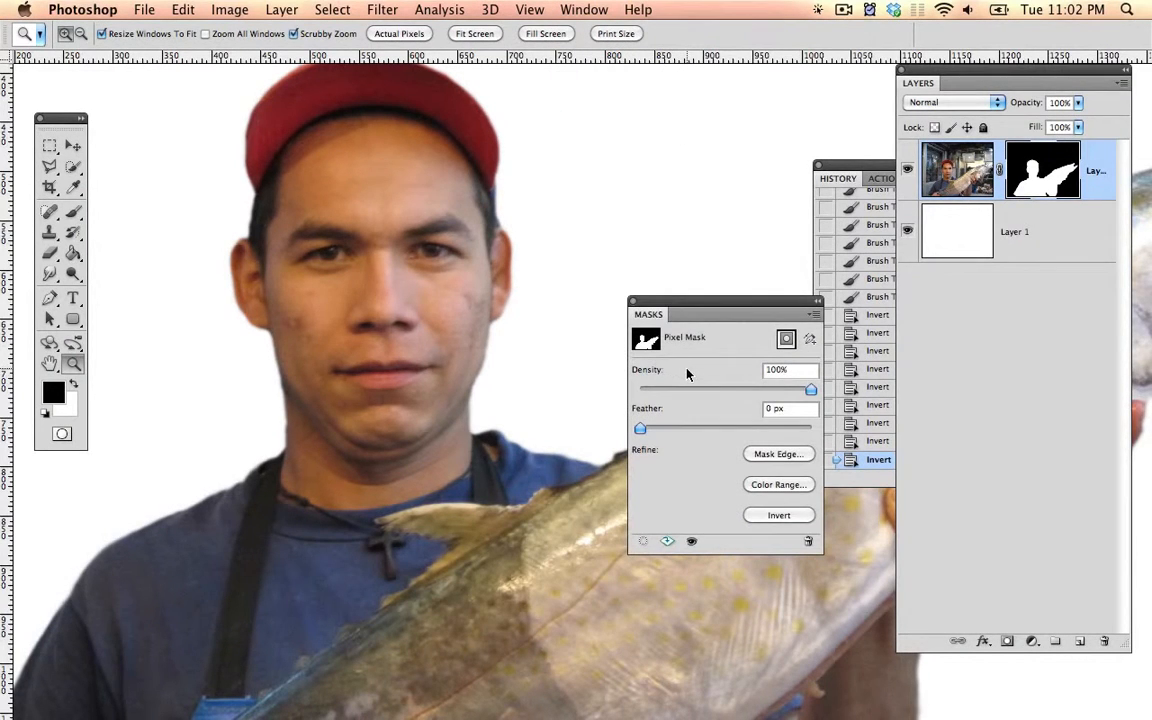
Step: Try lowering the layer mask's density to partly reveal the background, and restore it to 100%
left_click_drag(812, 396, 742, 394)
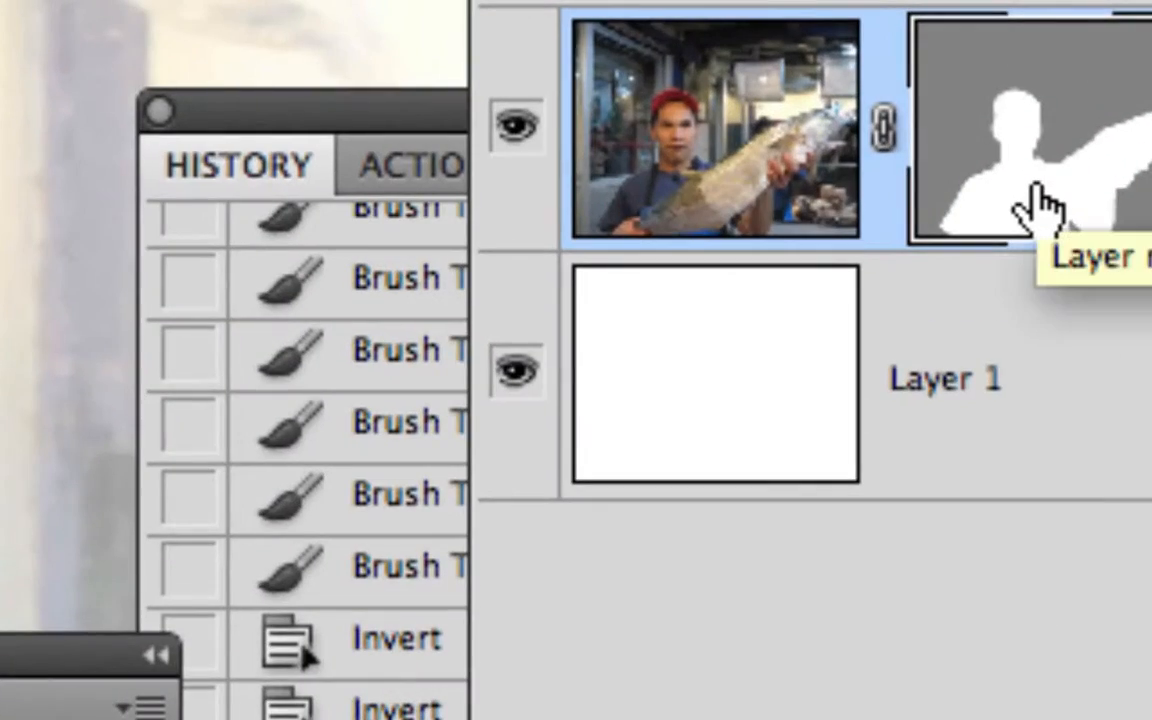
key("alt+super+minus")
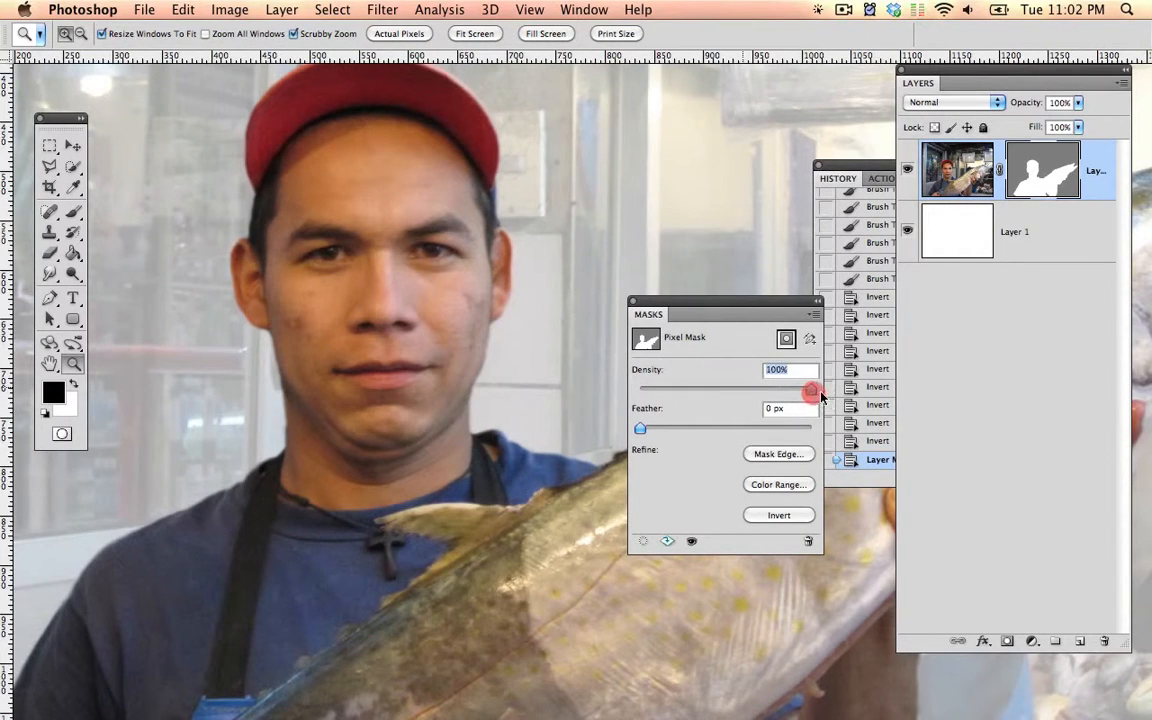
left_click_drag(820, 397, 818, 400)
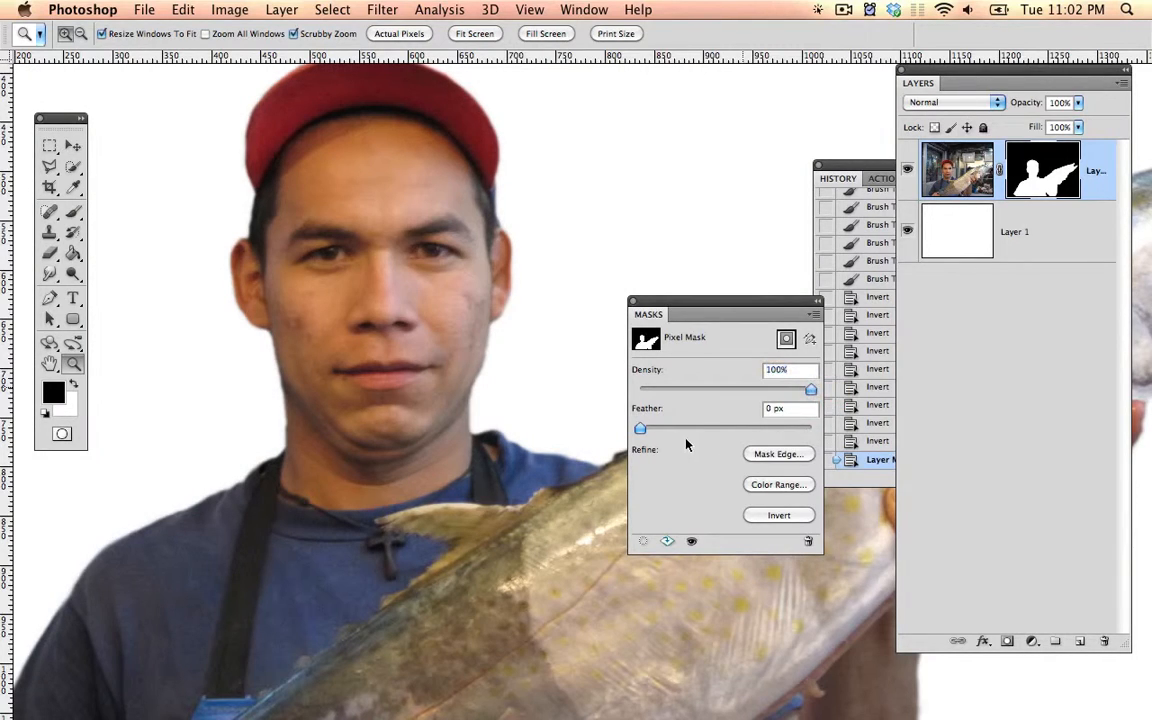
Step: Try feathering the layer mask by a few pixels to soften the cutout's edges, and reset the feather to 0 px
key("alt+super+equal")
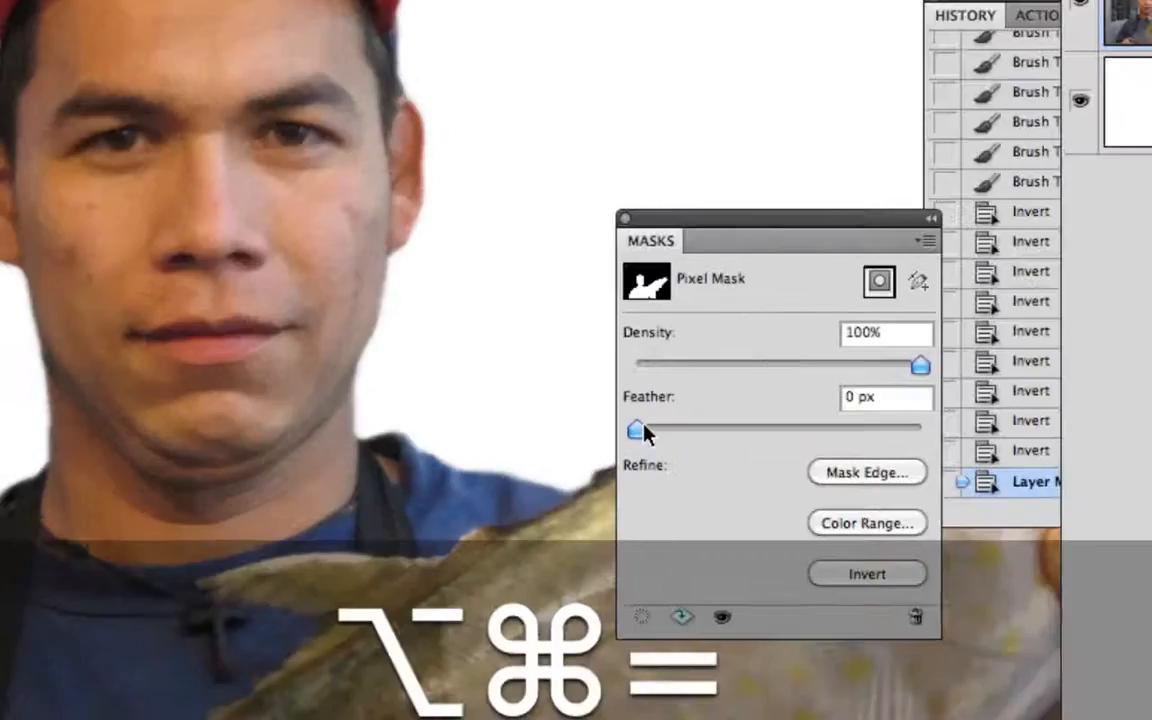
key("alt+super+minus")
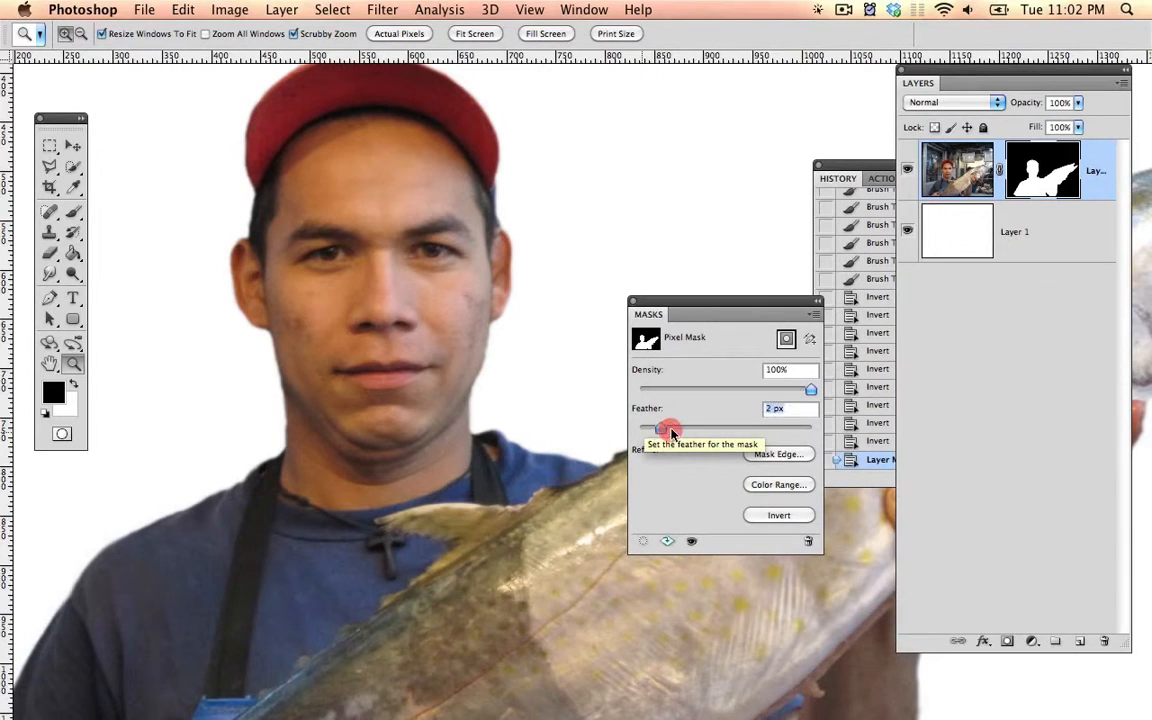
left_click_drag(671, 432, 672, 432)
key("space")
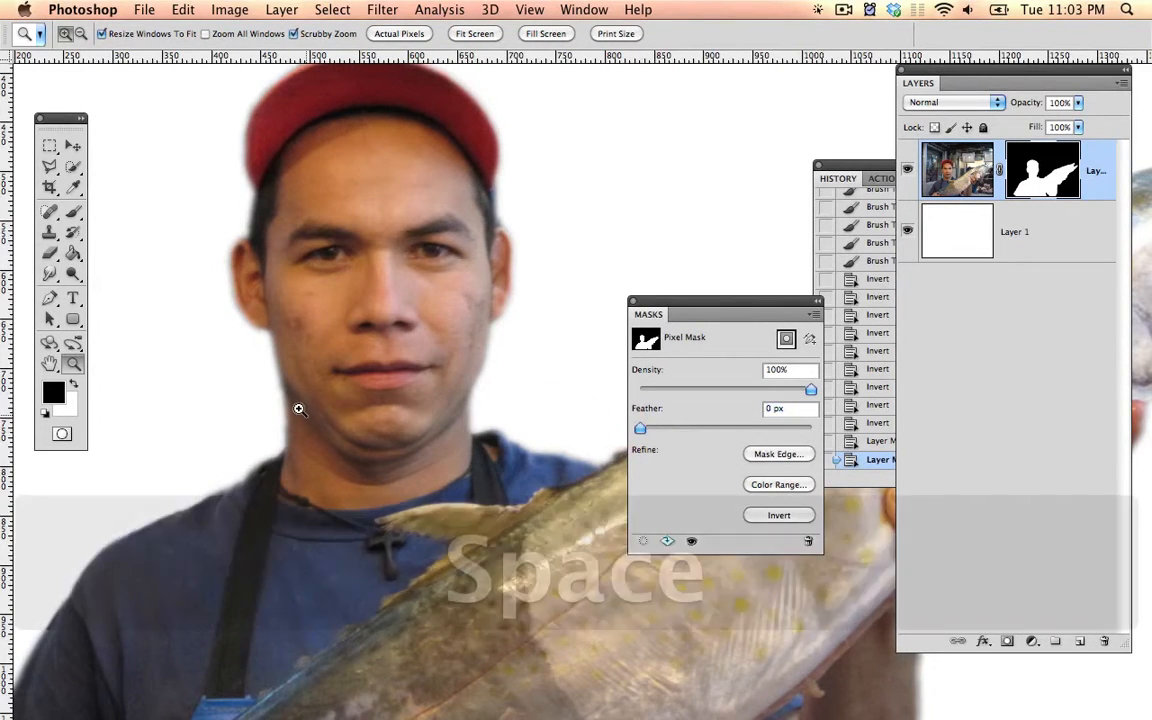
left_click_drag(391, 393, 496, 395)
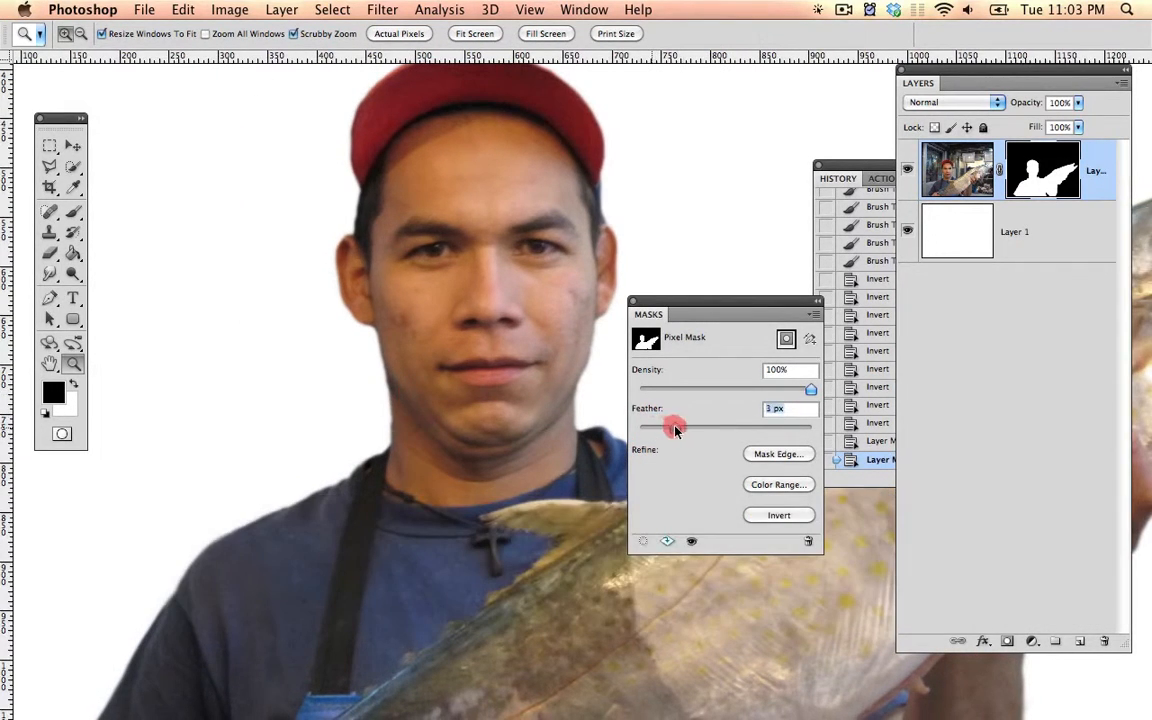
left_click_drag(674, 429, 678, 430)
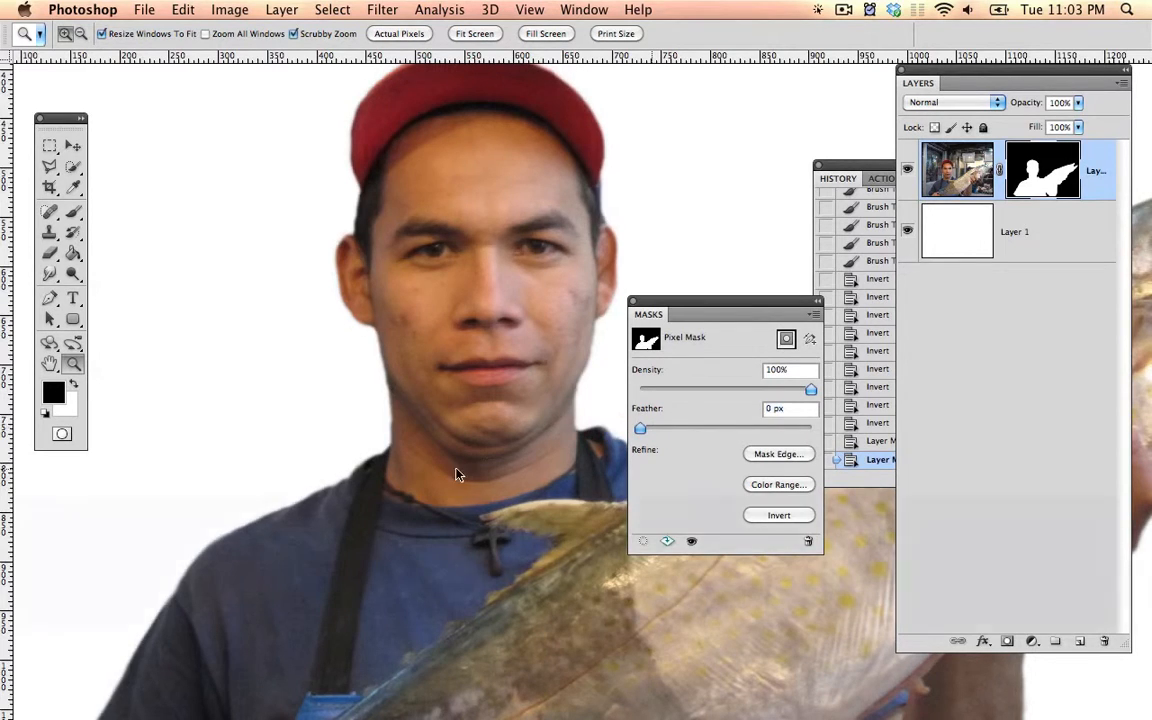
Step: Draw a polygonal lasso selection around the rough dark edge along the fish's back
key("space")
left_click_drag(458, 460, 458, 222)
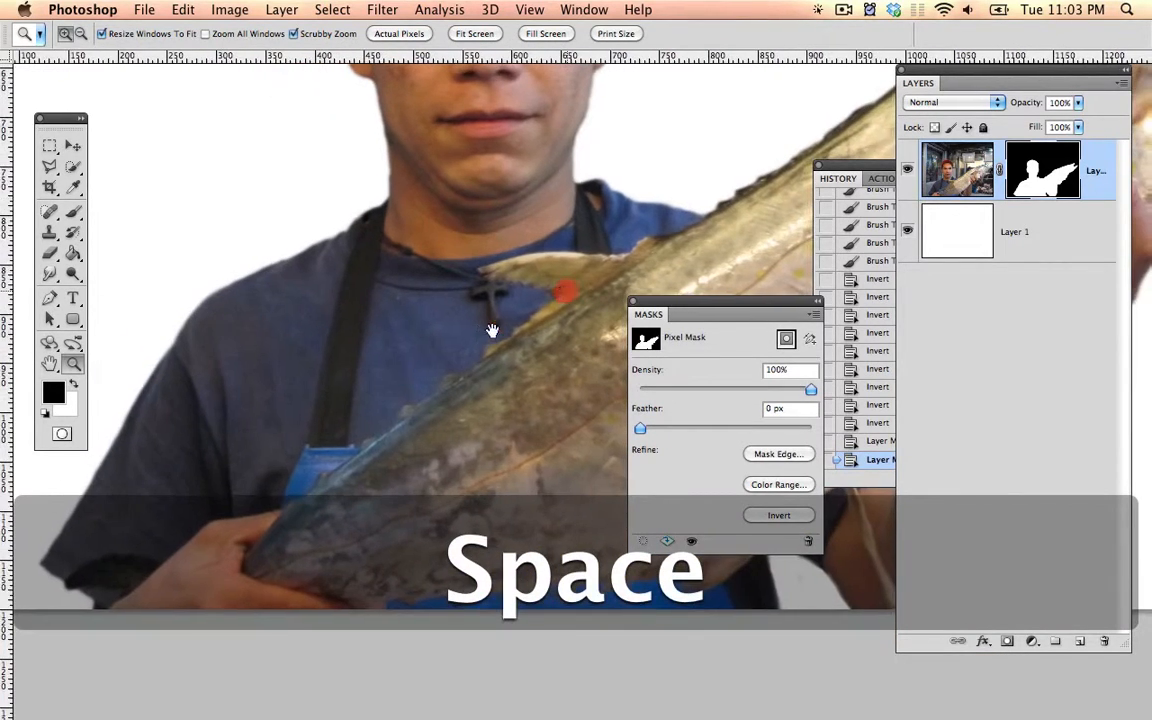
left_click_drag(491, 290, 273, 429)
key("super+equal")
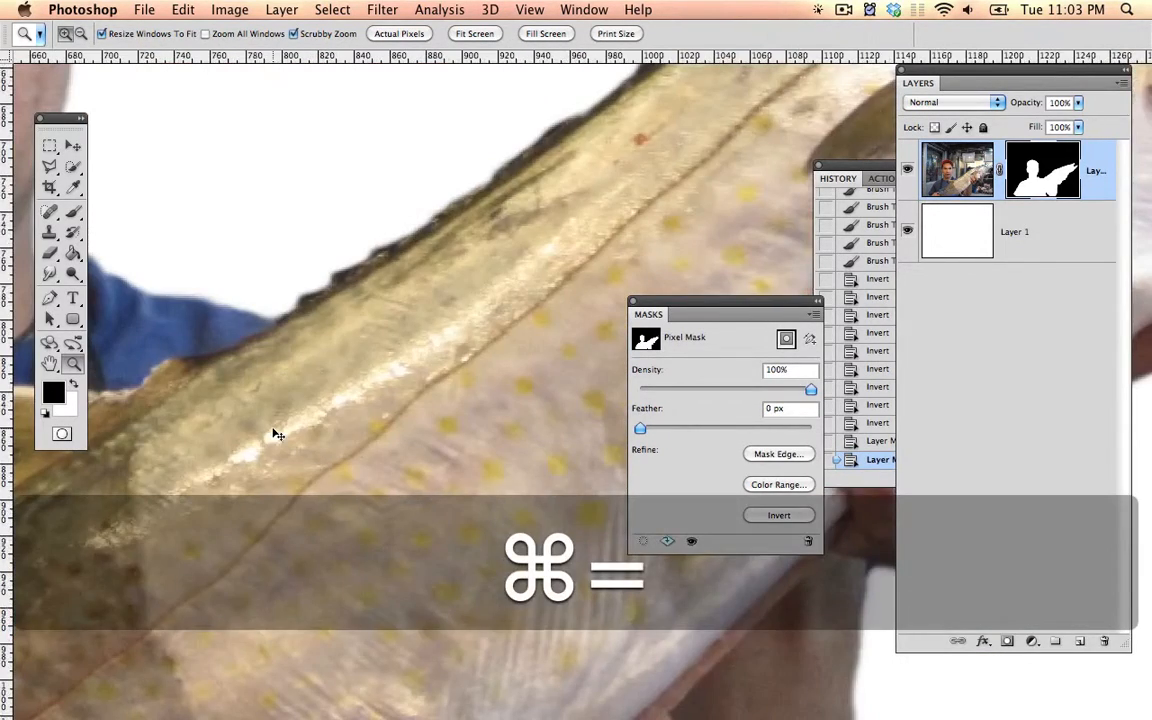
key("space")
left_click_drag(496, 331, 429, 400)
key("l")
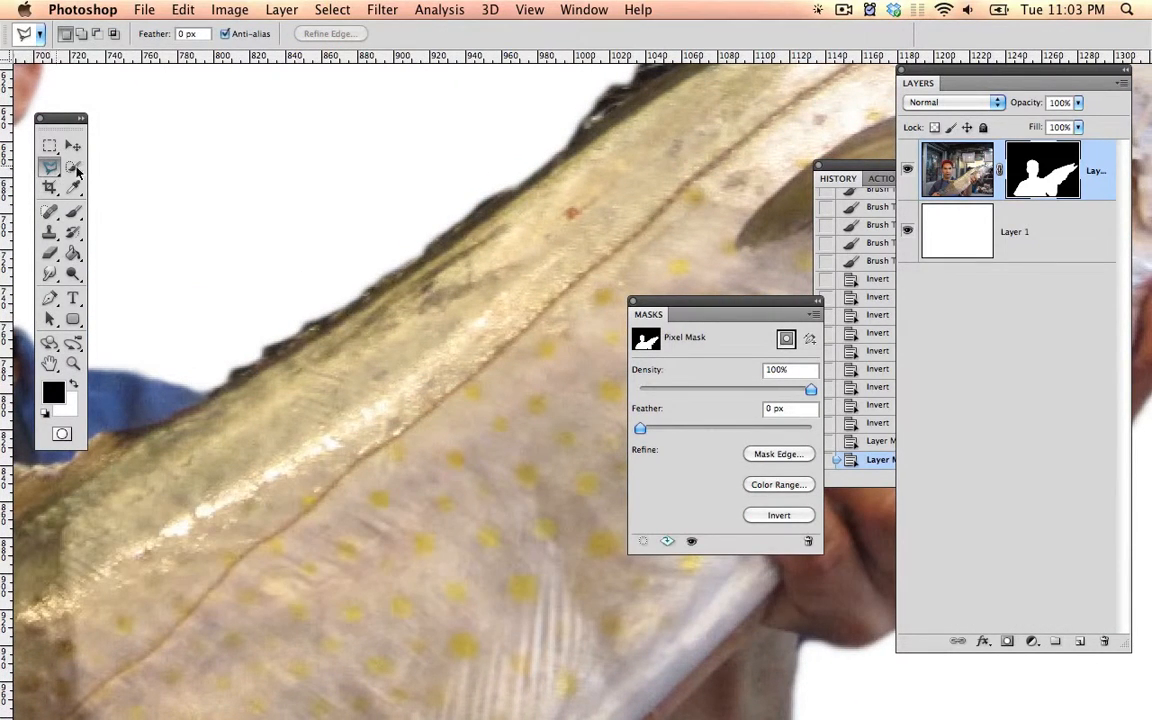
key("space")
left_click_drag(200, 319, 165, 411)
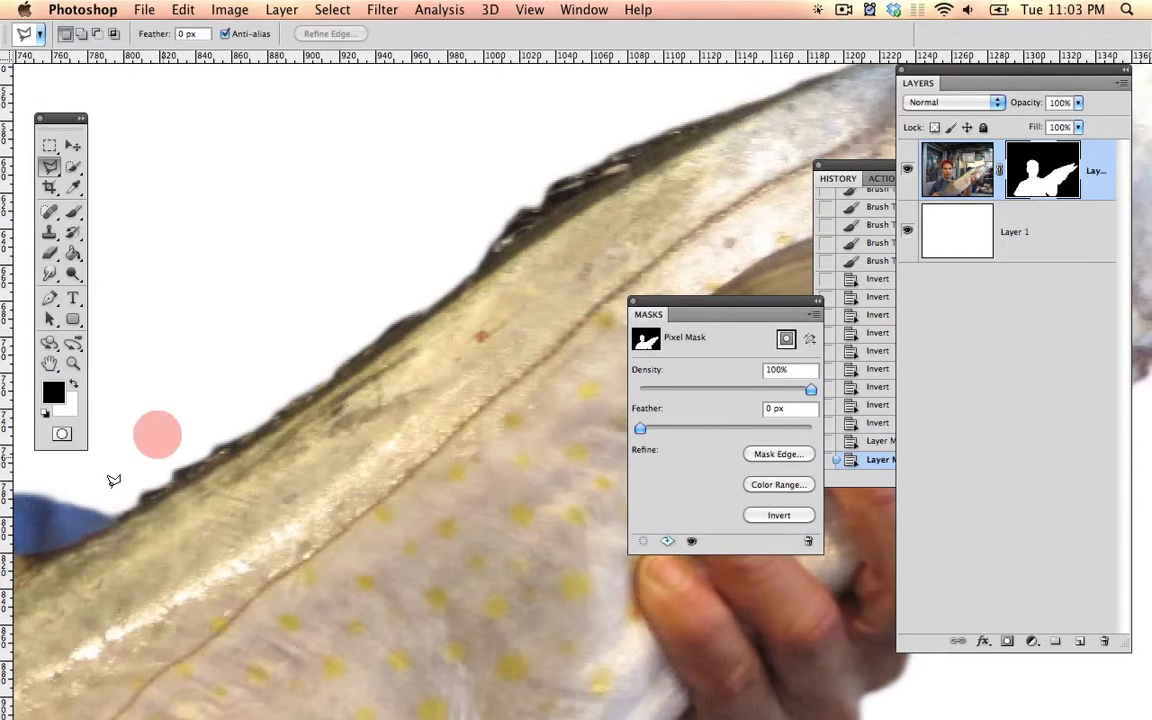
left_click(111, 499)
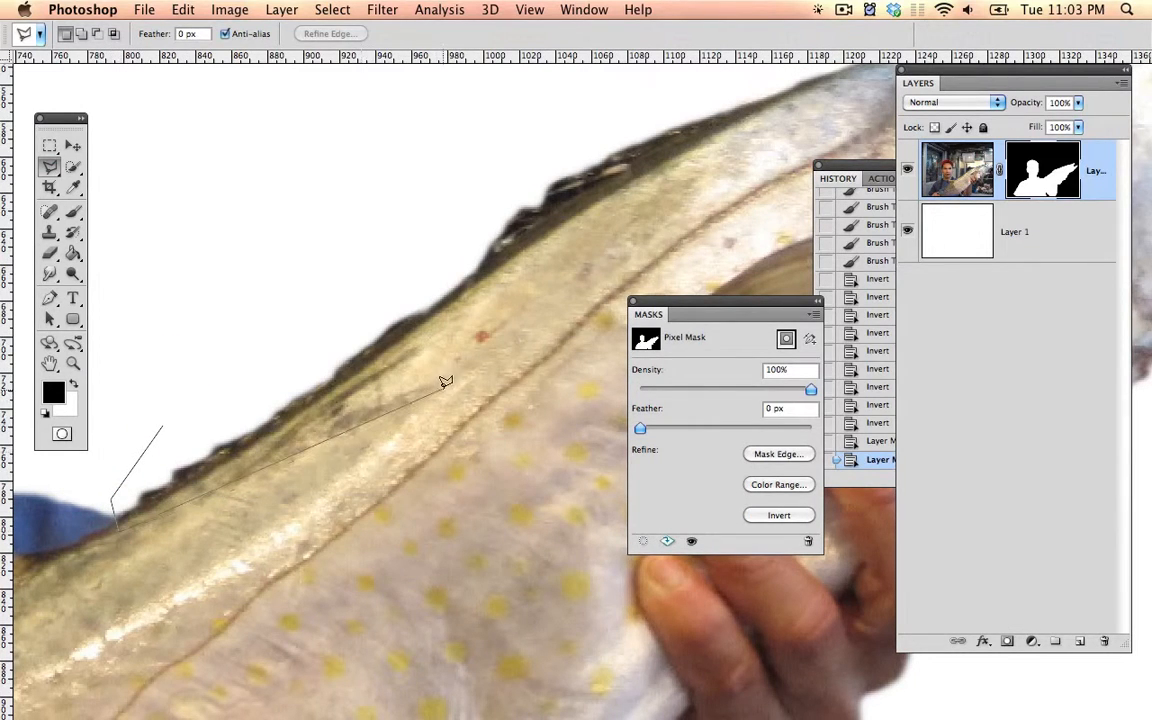
left_click(722, 141)
left_click(755, 112)
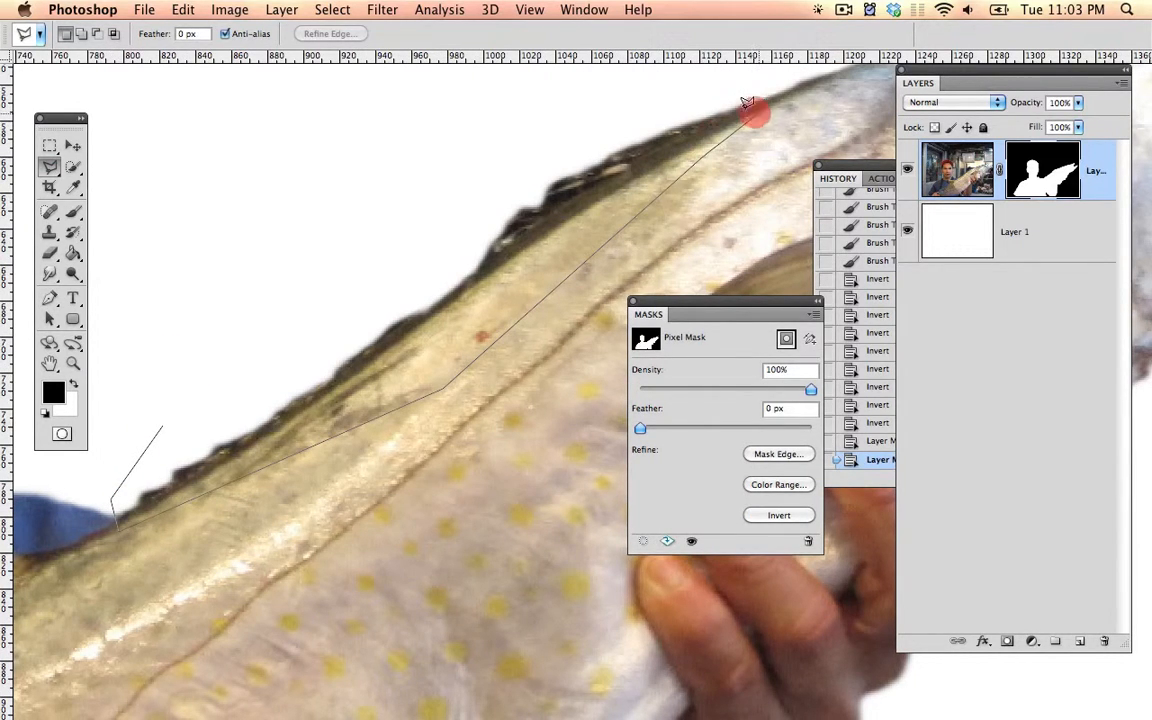
left_click(634, 102)
double_click(574, 133)
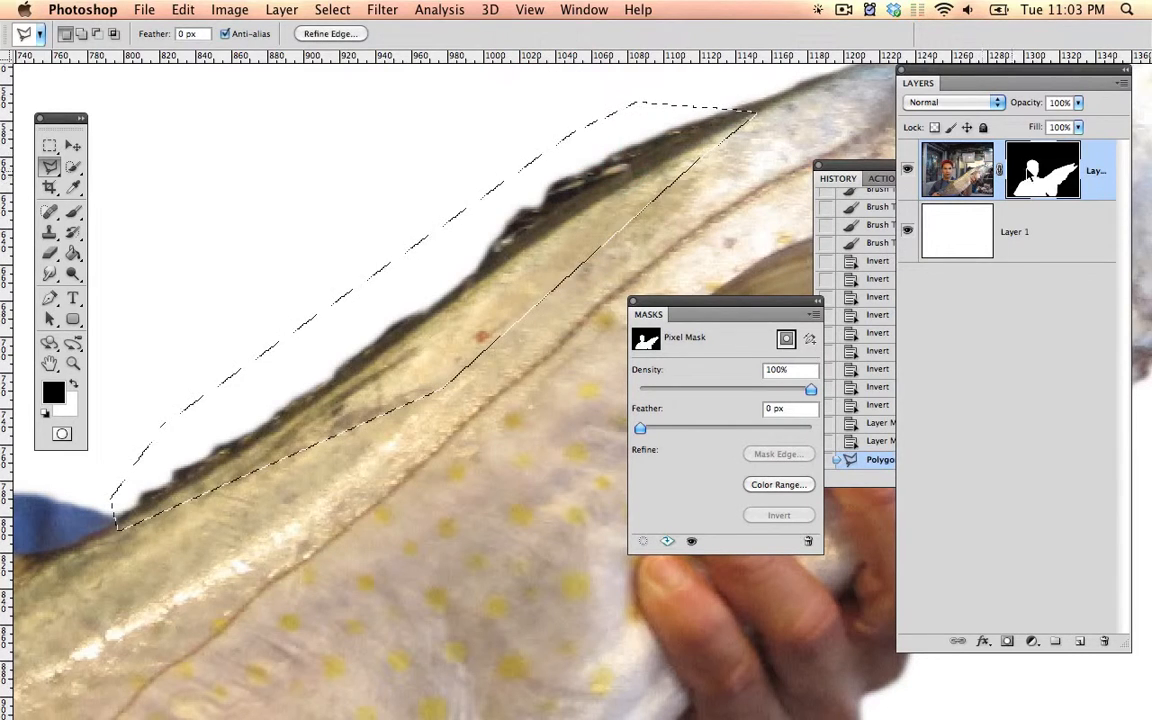
Step: Feather the lasso selection along the fish's back by 20 pixels
right_click(607, 174)
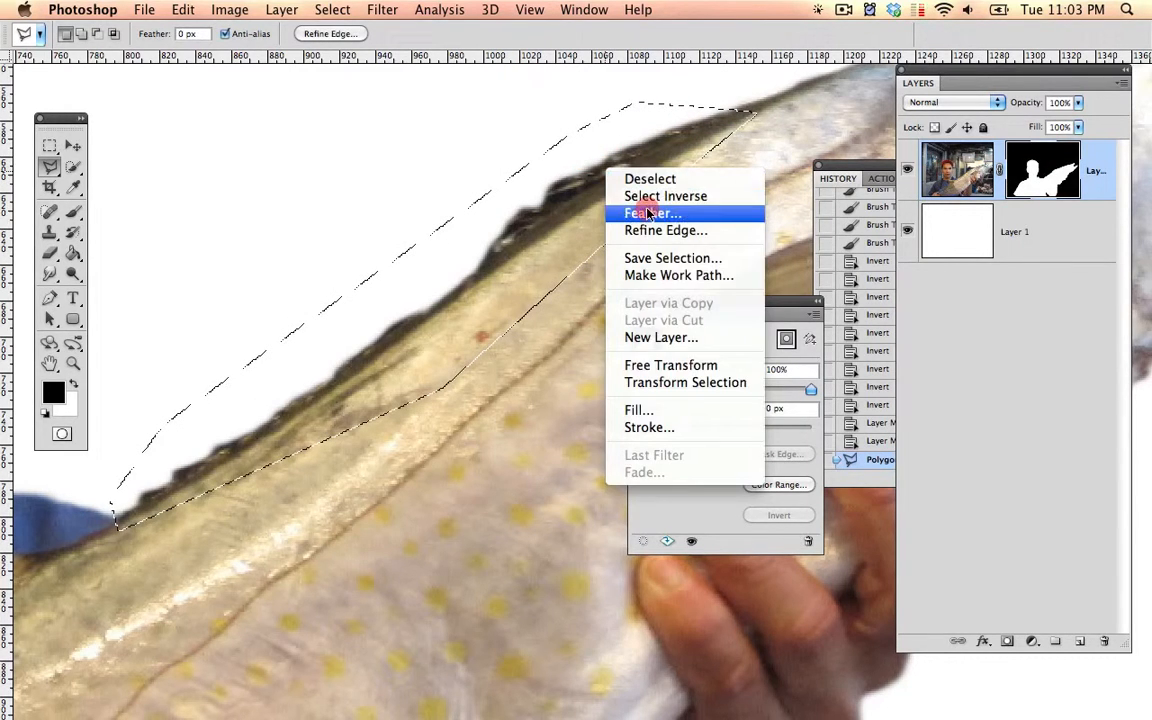
left_click(648, 214)
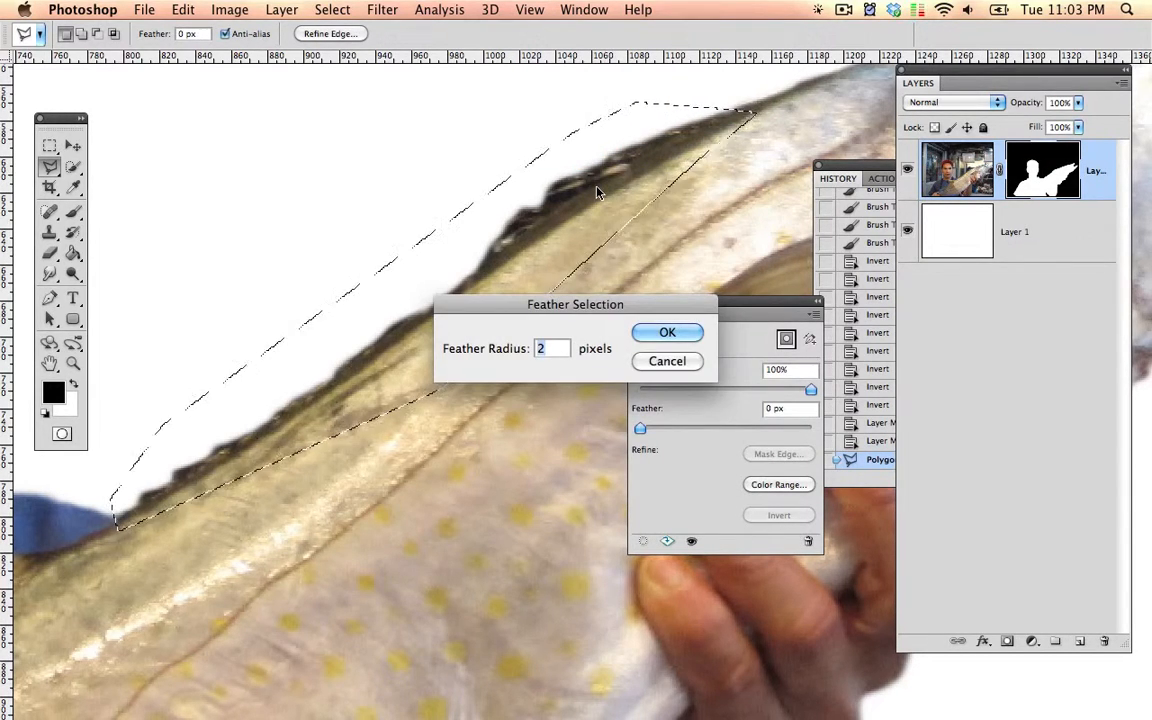
type("20")
key("Return")
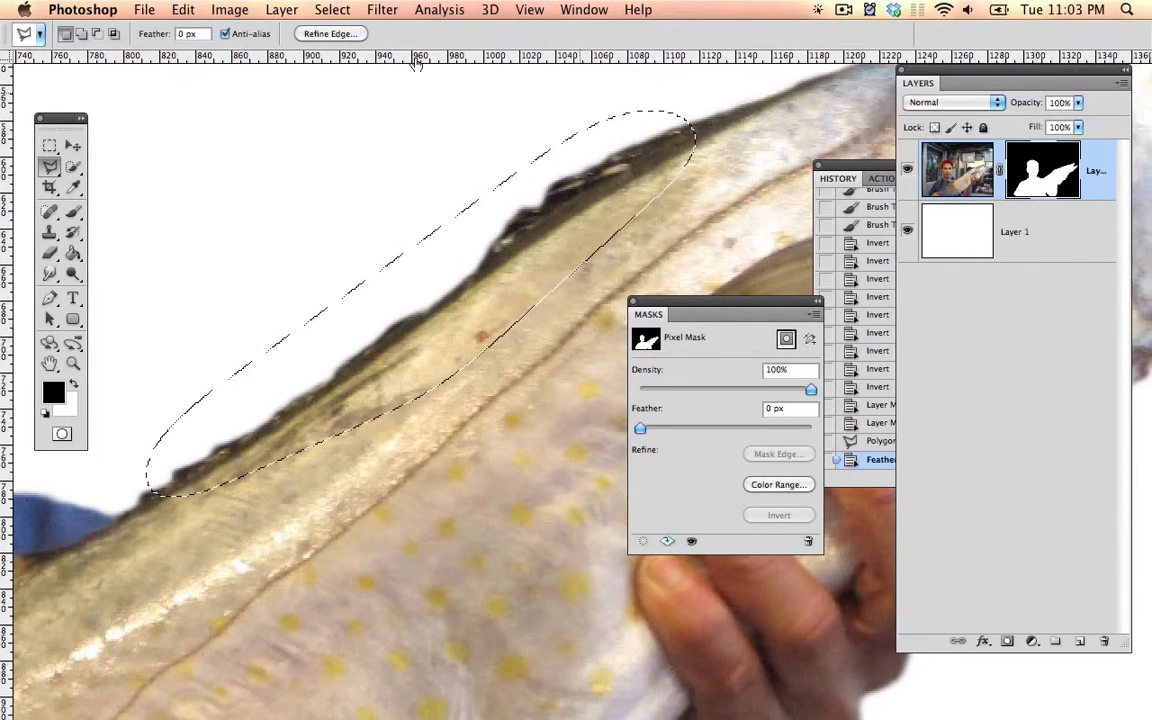
Step: Try a Gaussian Blur on the selected part of the layer mask with radii of about 4 to 7 pixels, and cancel it
left_click(382, 9)
mouse_move(437, 185)
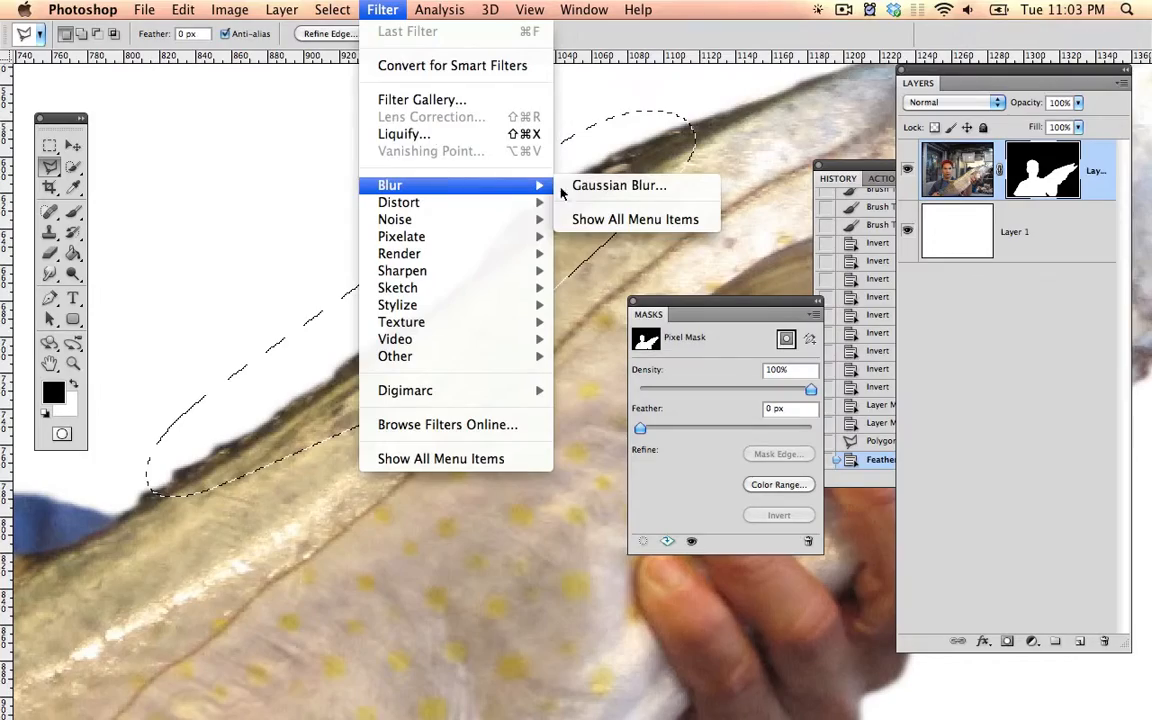
key("alt+super+equal")
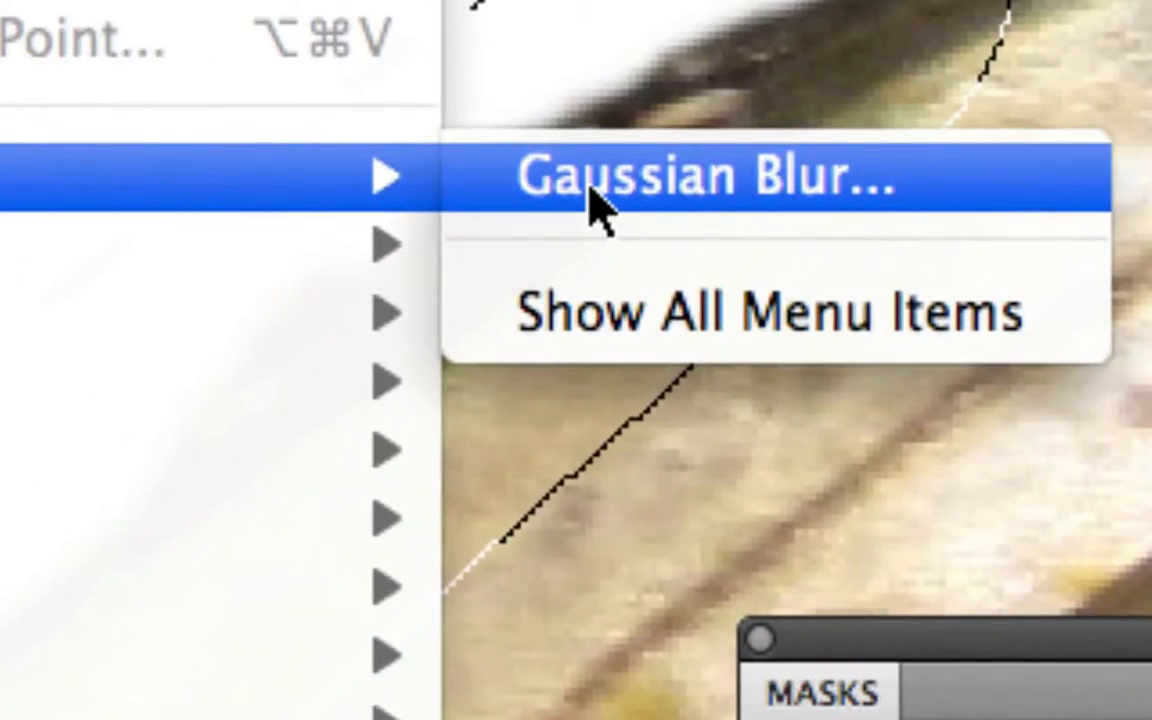
key("alt+super+minus")
left_click(560, 312)
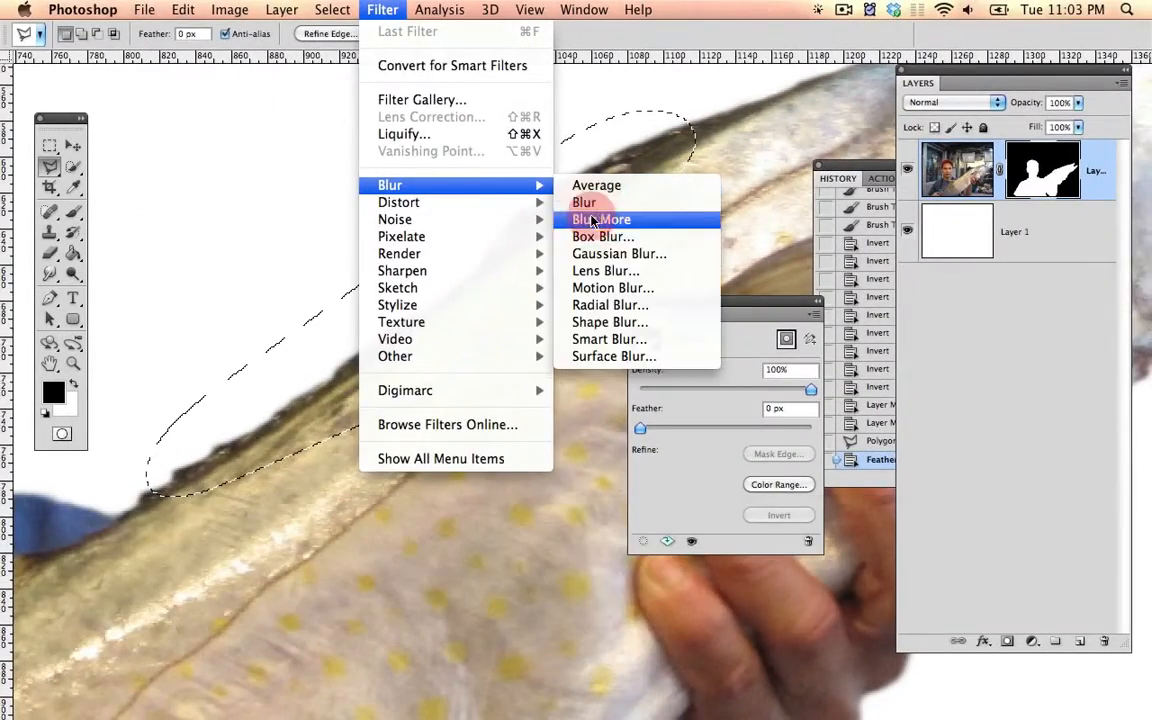
left_click(626, 256)
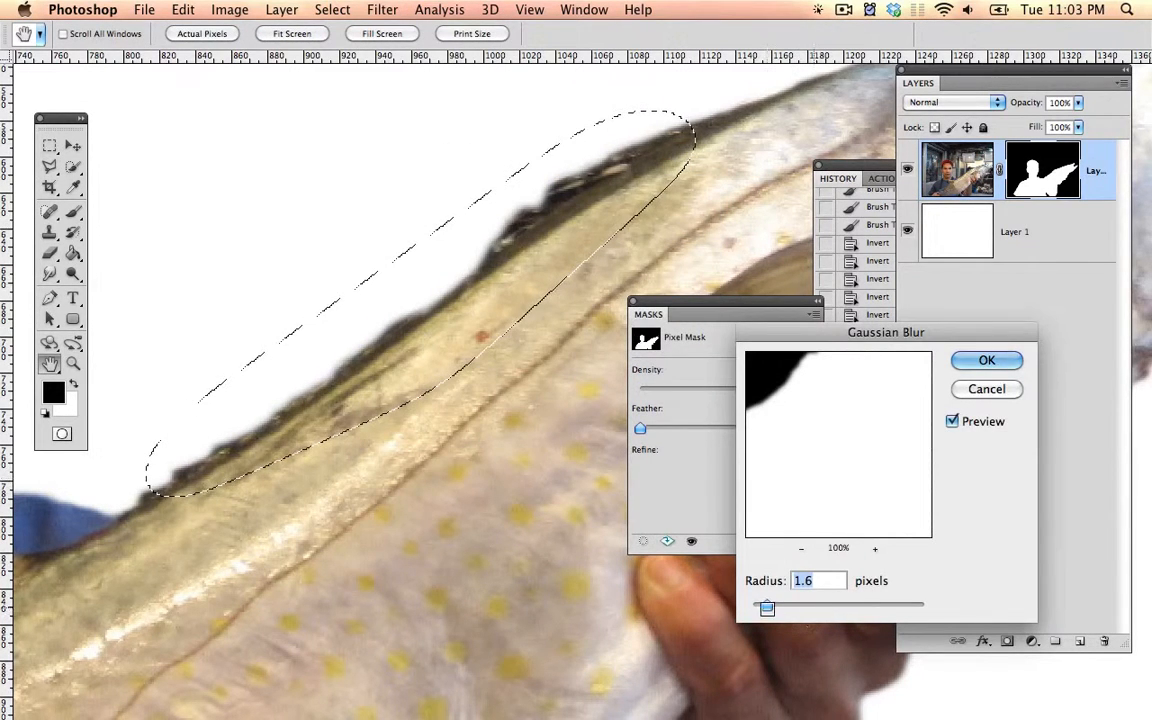
left_click_drag(772, 605, 776, 605)
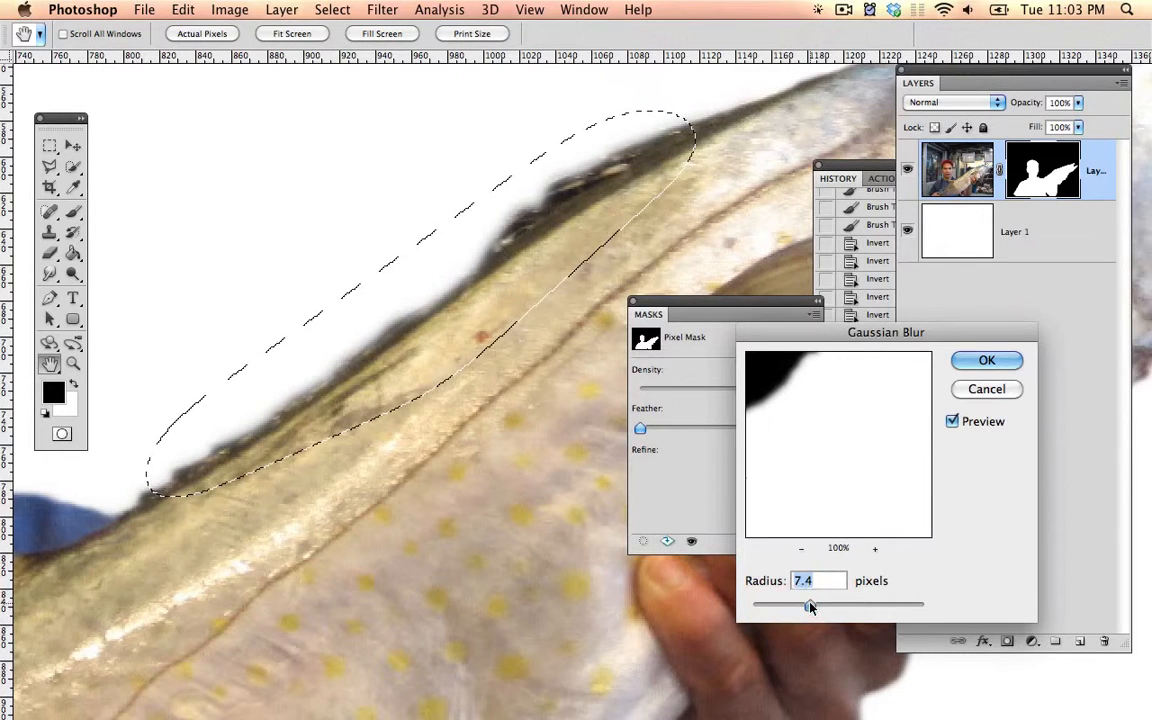
left_click_drag(797, 605, 793, 605)
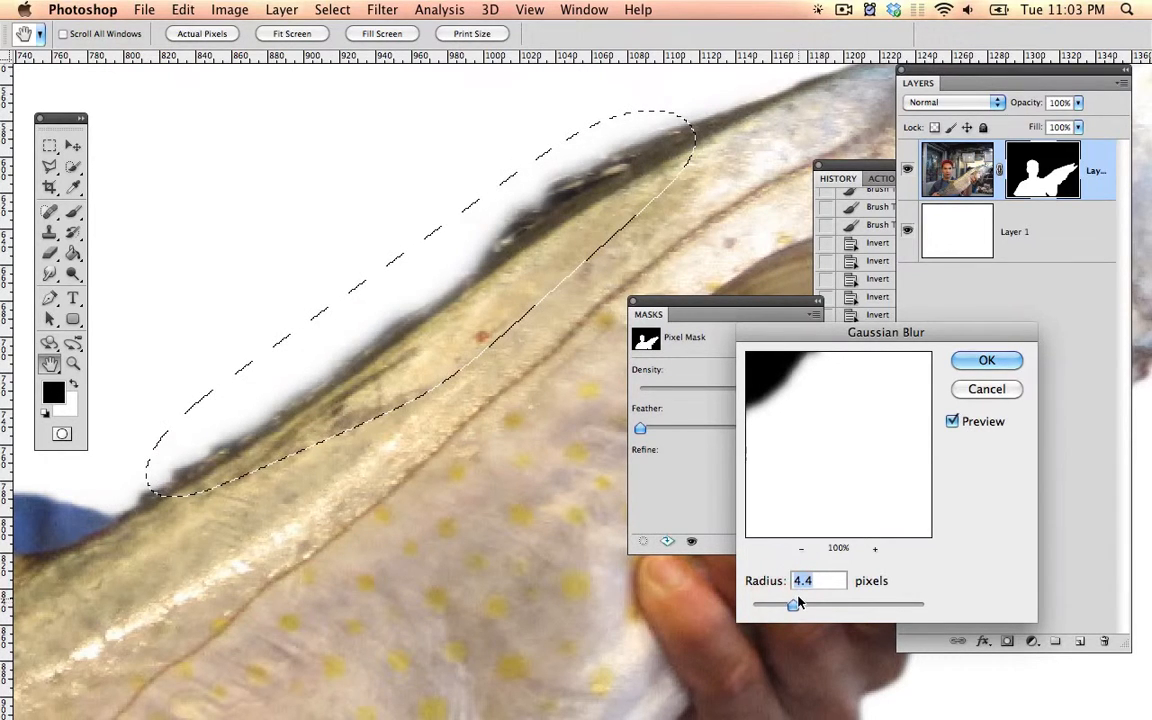
left_click(988, 389)
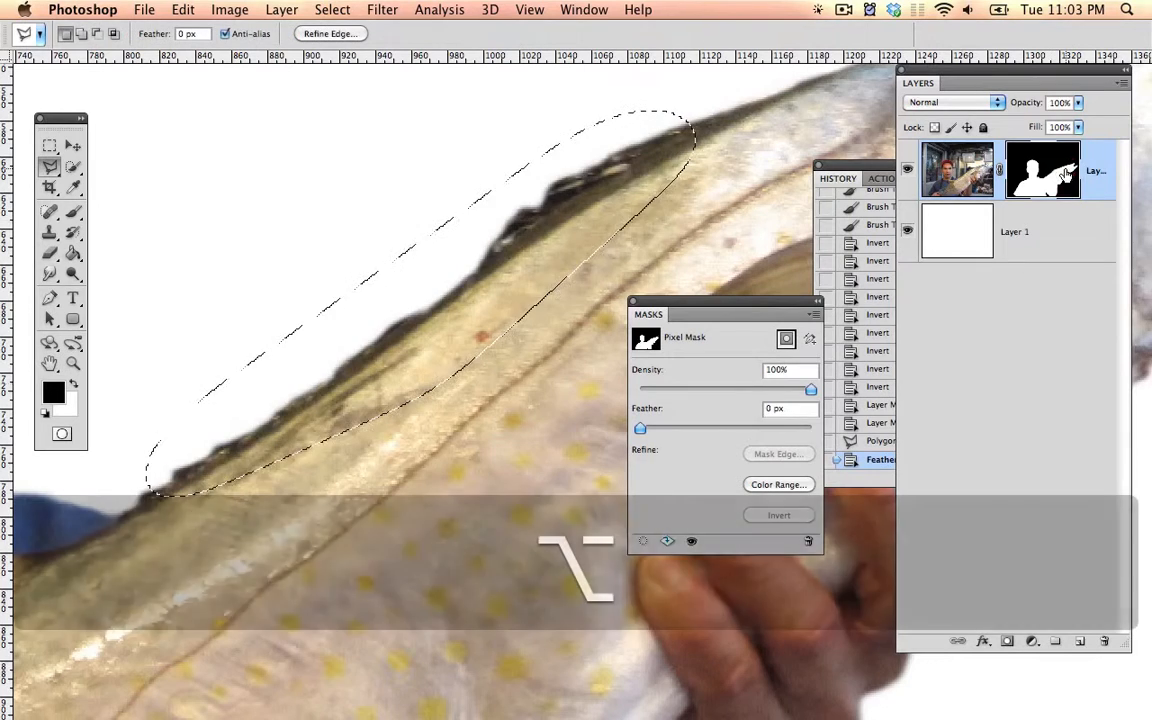
Step: Display the layer mask alone, preview a Gaussian Blur of 4.9 pixels on its selected edge, cancel it, and return to the photo with the mask targeted
left_click(1066, 174, "alt")
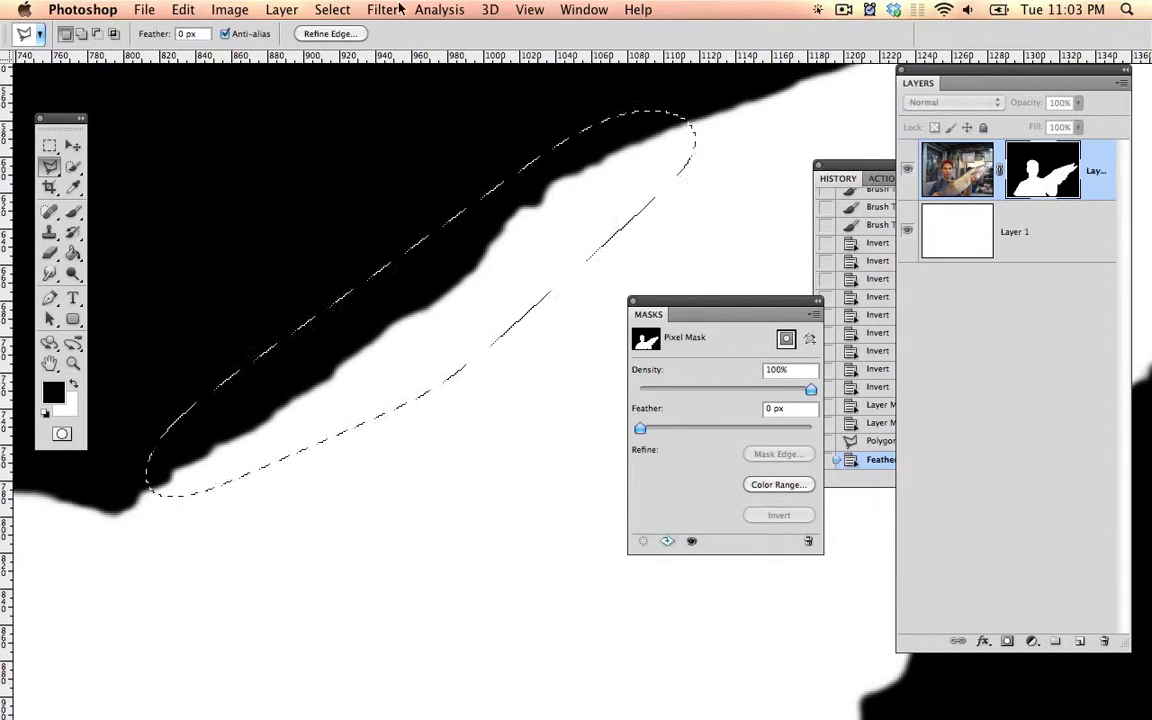
left_click(383, 9)
mouse_move(472, 194)
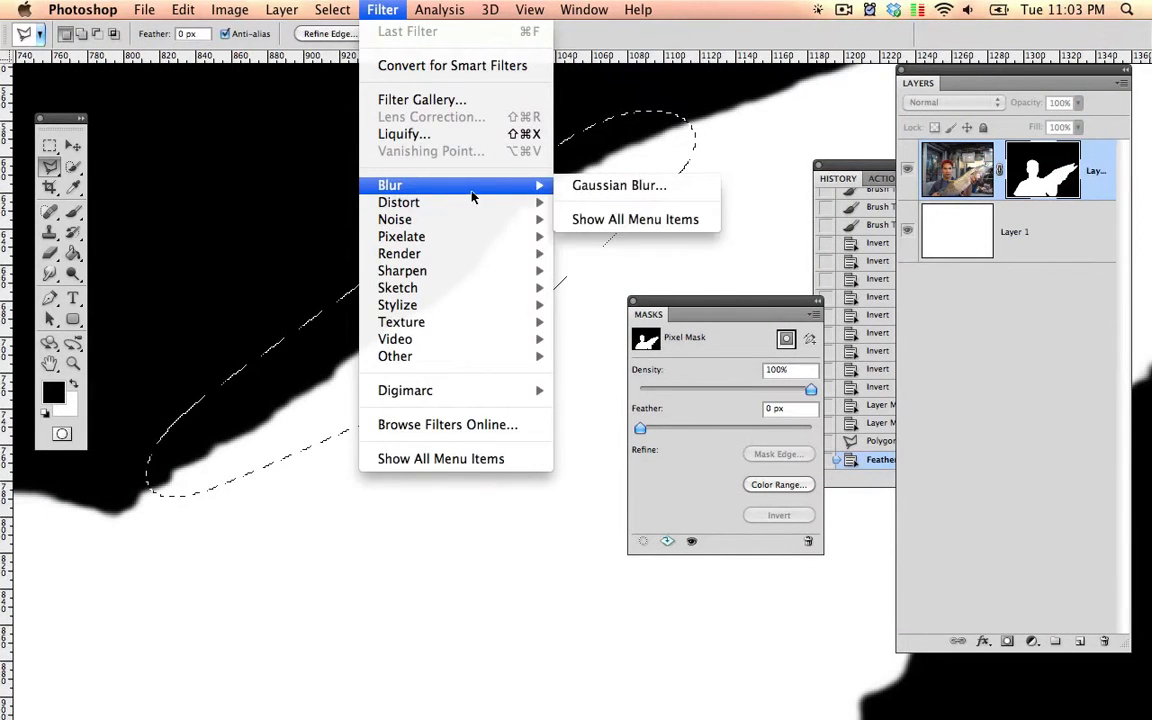
left_click(605, 186)
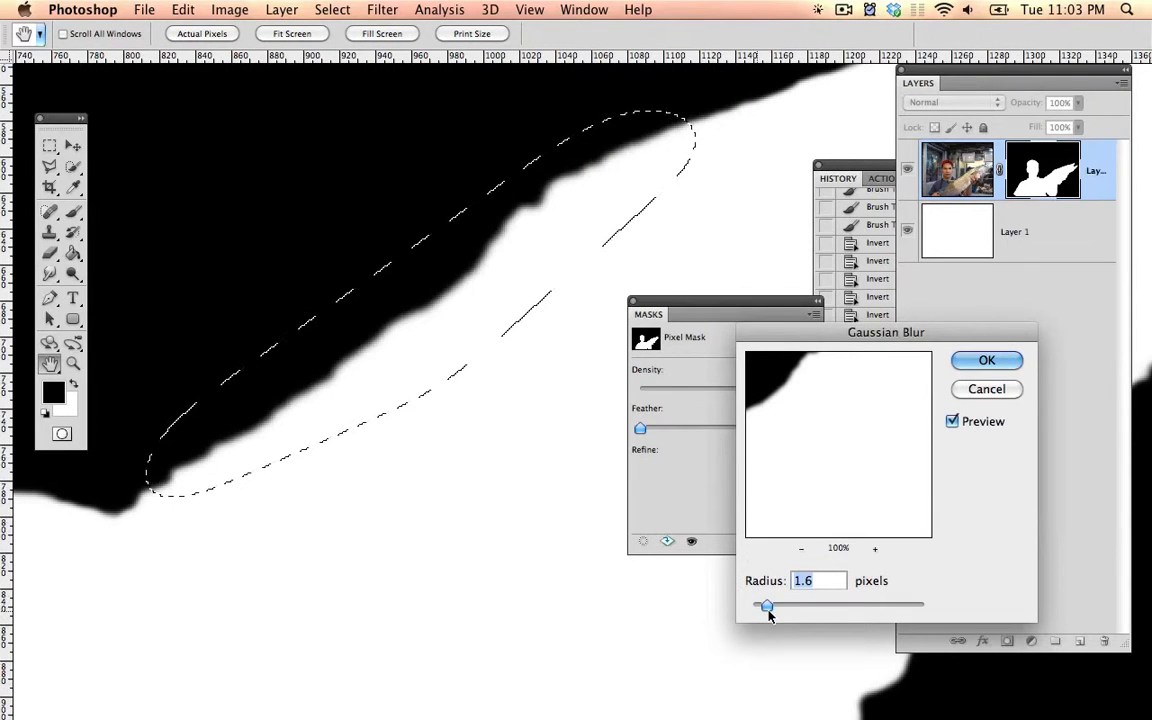
left_click(768, 607)
left_click_drag(788, 611, 798, 612)
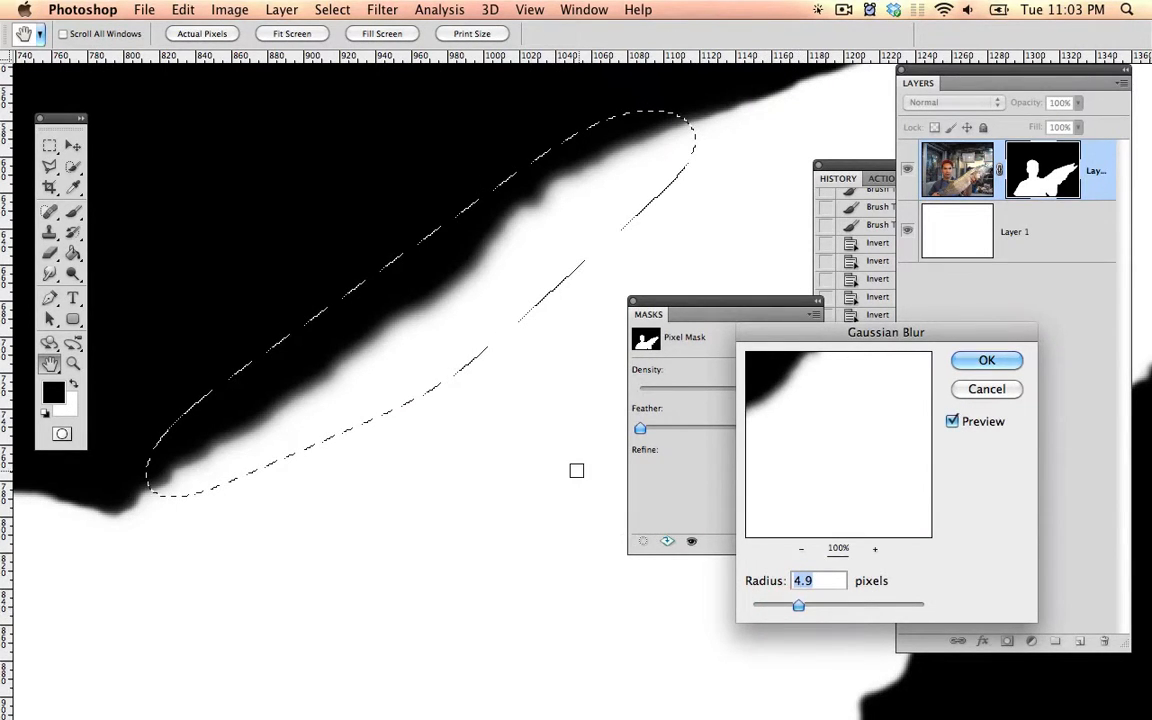
left_click(997, 394)
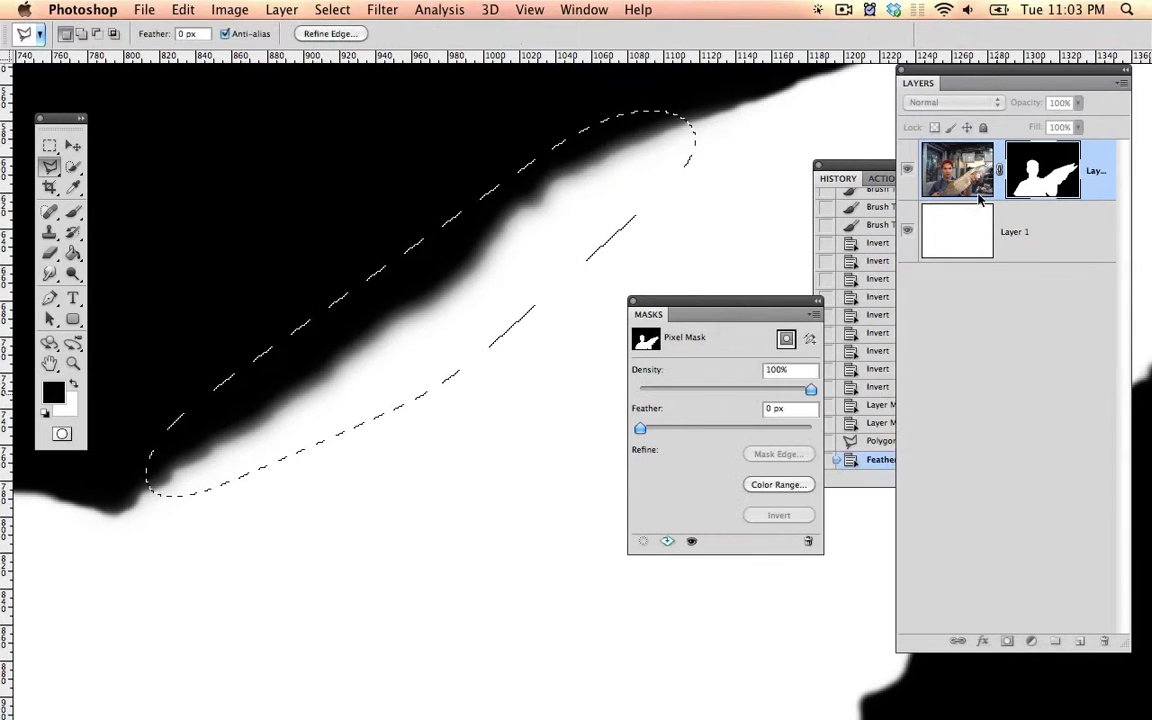
left_click(965, 178)
left_click(1037, 183)
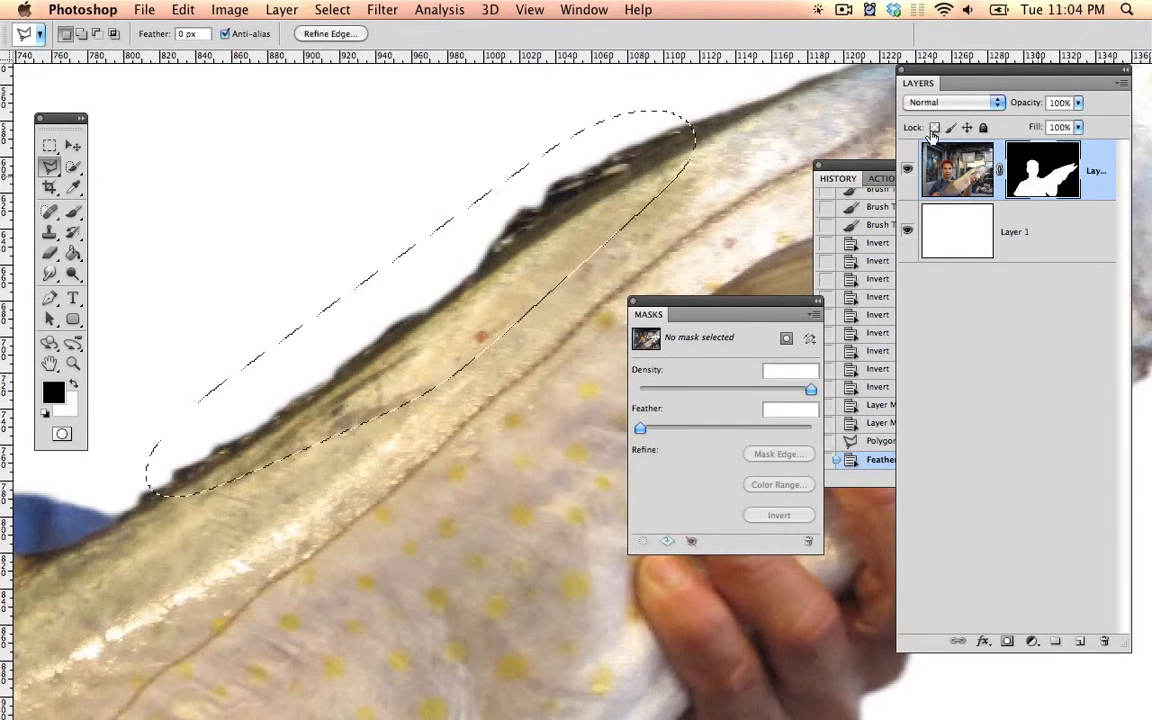
Step: Blur the selected mask edge along the fish's back with a 3.0 pixel Gaussian Blur, and clear the selection
left_click(402, 10)
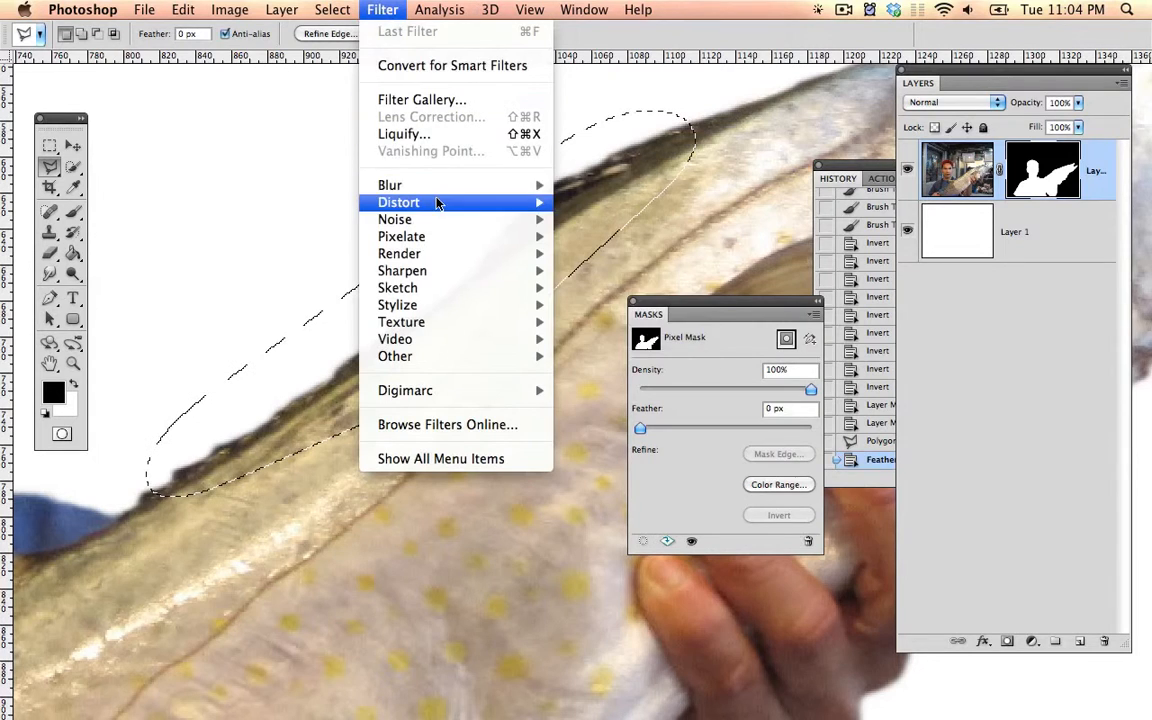
mouse_move(470, 183)
left_click(643, 186)
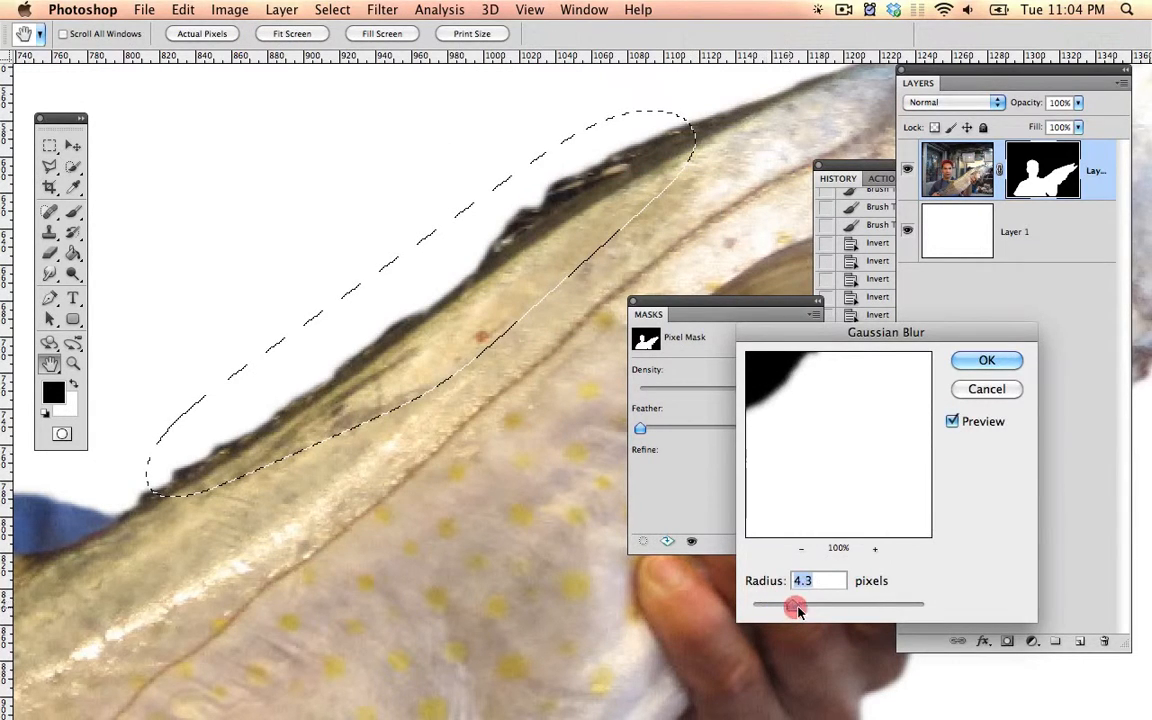
mouse_move(797, 611)
left_mouse_down()
mouse_move(806, 609)
mouse_move(781, 608)
left_mouse_up()
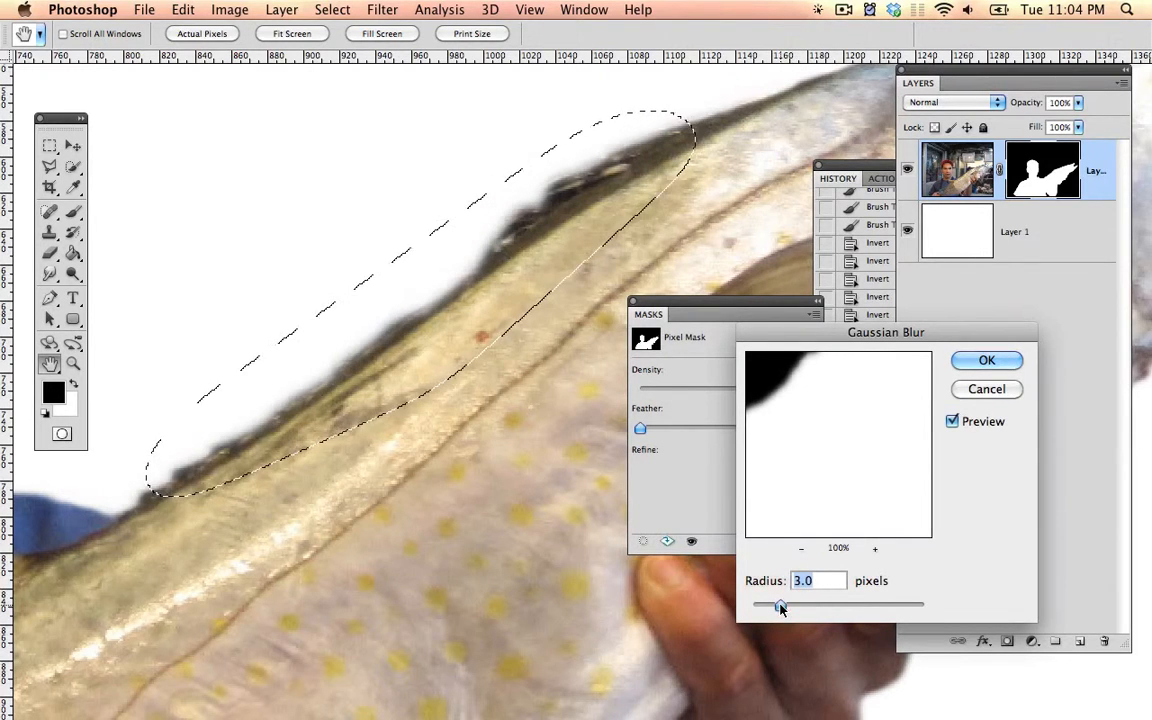
left_click(987, 360)
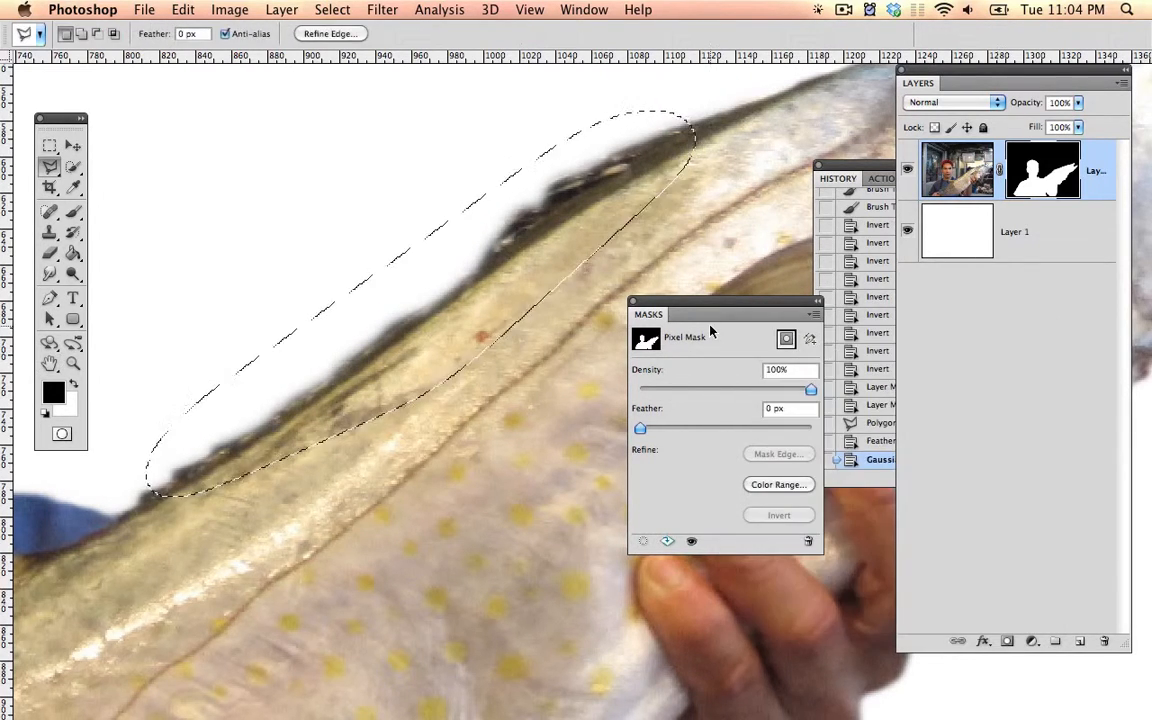
key("super+d")
Step: Try painting on the layer mask with the Brush along the upper edge of the fish's head, and undo it
key("space")
left_click_drag(509, 320, 79, 271)
left_click_drag(270, 408, 150, 468)
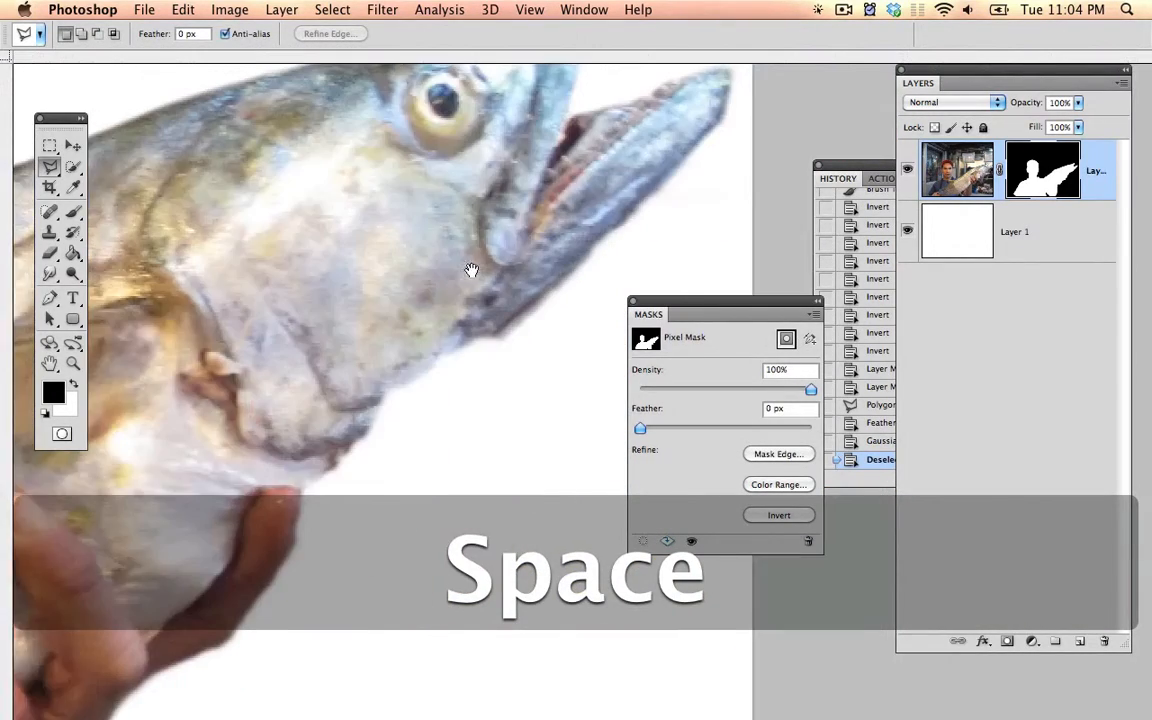
left_click_drag(437, 267, 410, 290)
left_click_drag(343, 380, 273, 475)
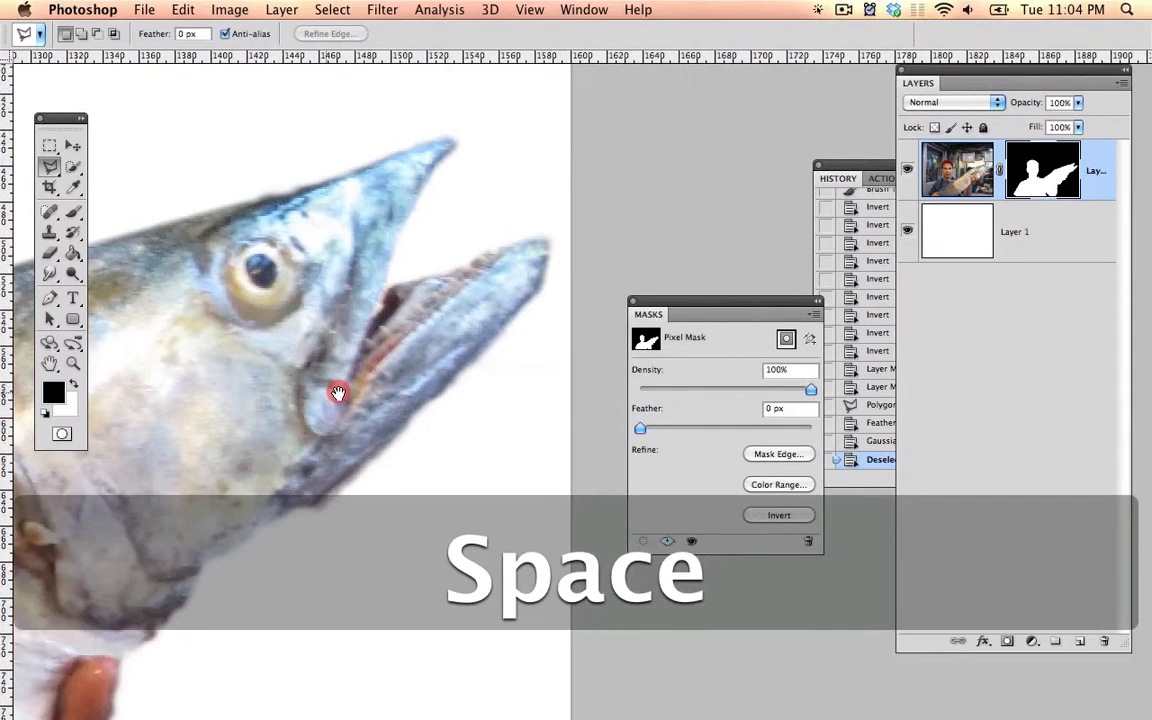
key("b")
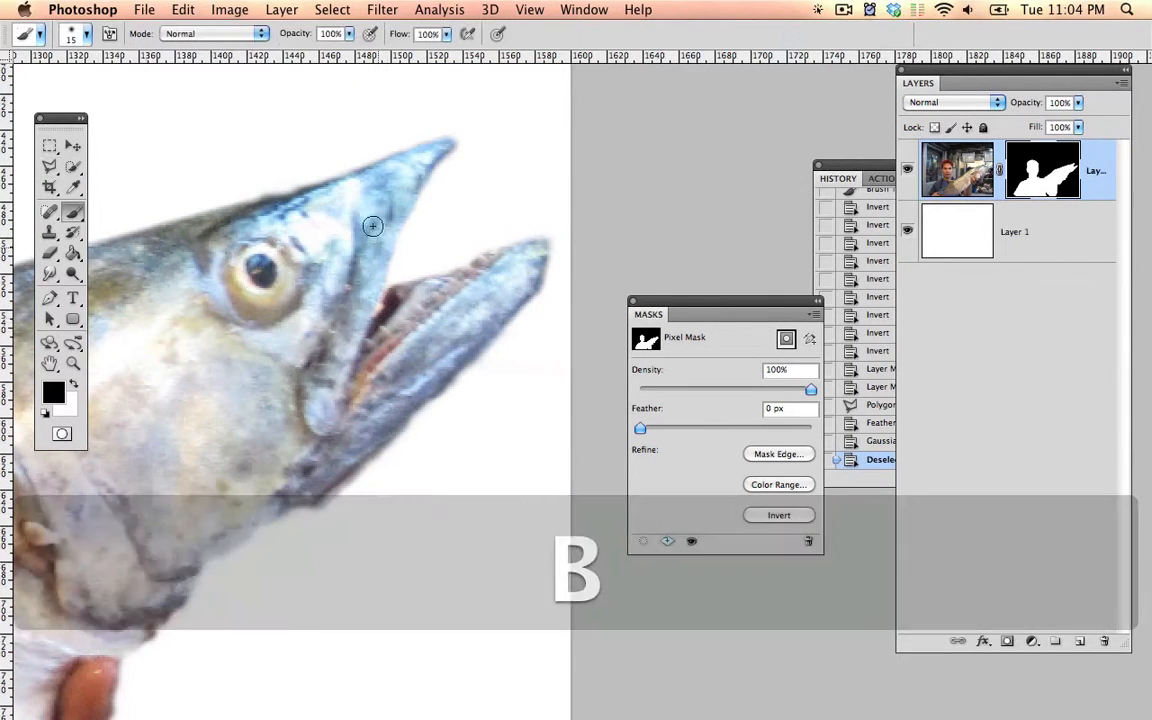
mouse_move(334, 180)
left_mouse_down()
mouse_move(403, 154)
mouse_move(302, 186)
left_mouse_up()
key("super+z")
key("x")
key("super+z")
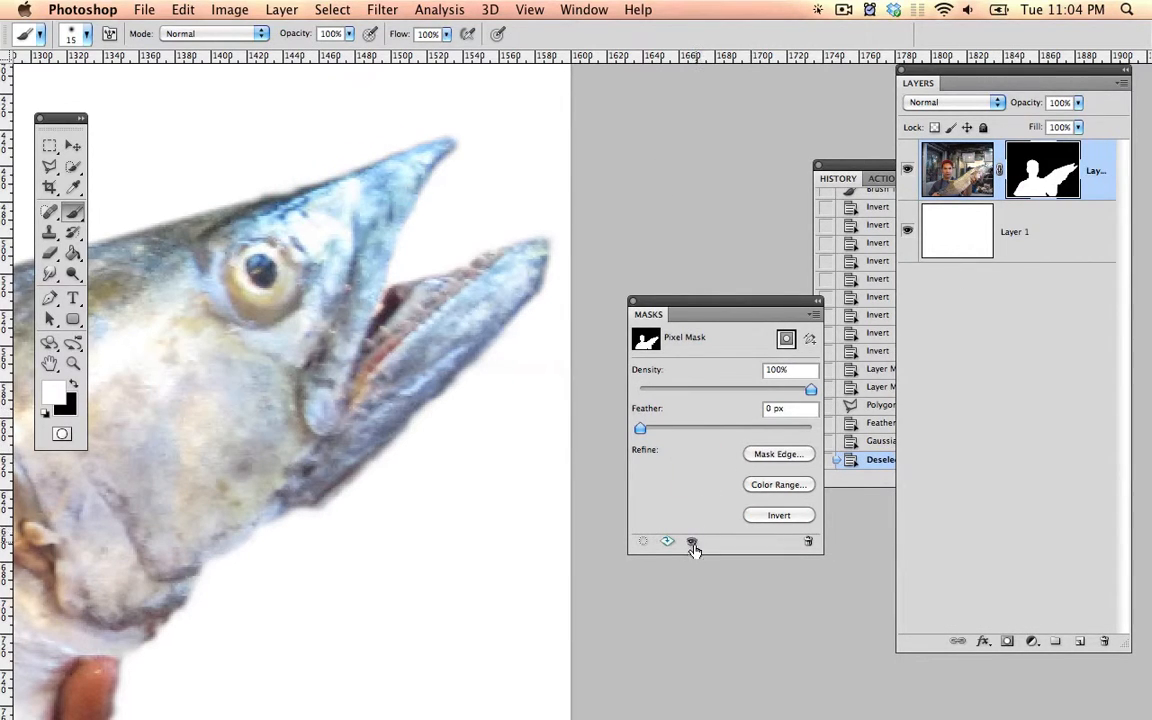
Step: Disable and re-enable the layer mask several times to compare the fish head's cutout with the original photo
key("alt+super+equal")
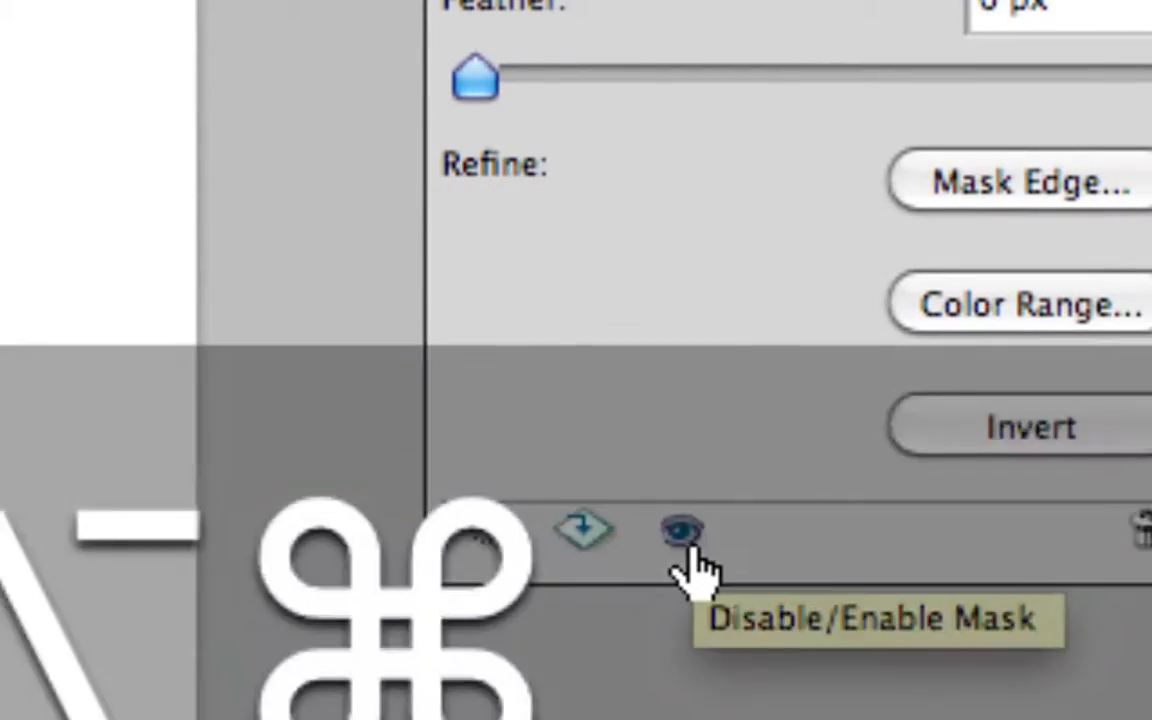
key("alt+super+minus")
left_click(683, 535)
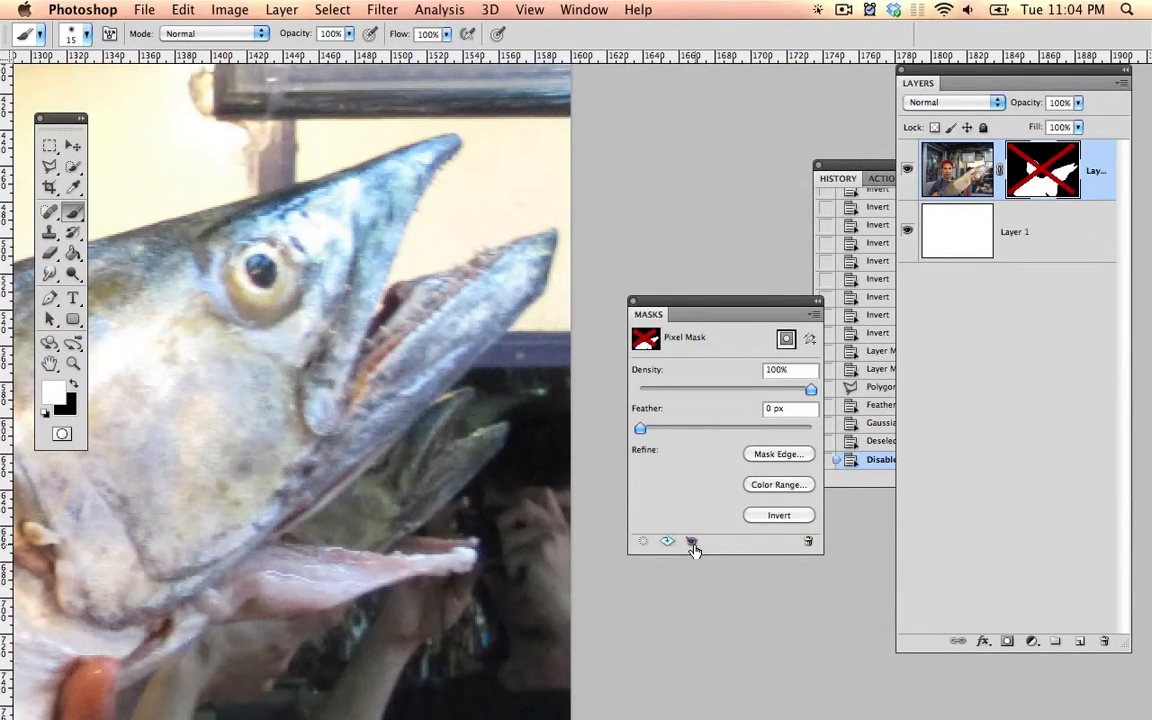
left_click(692, 542)
left_click(692, 542)
left_click(692, 542)
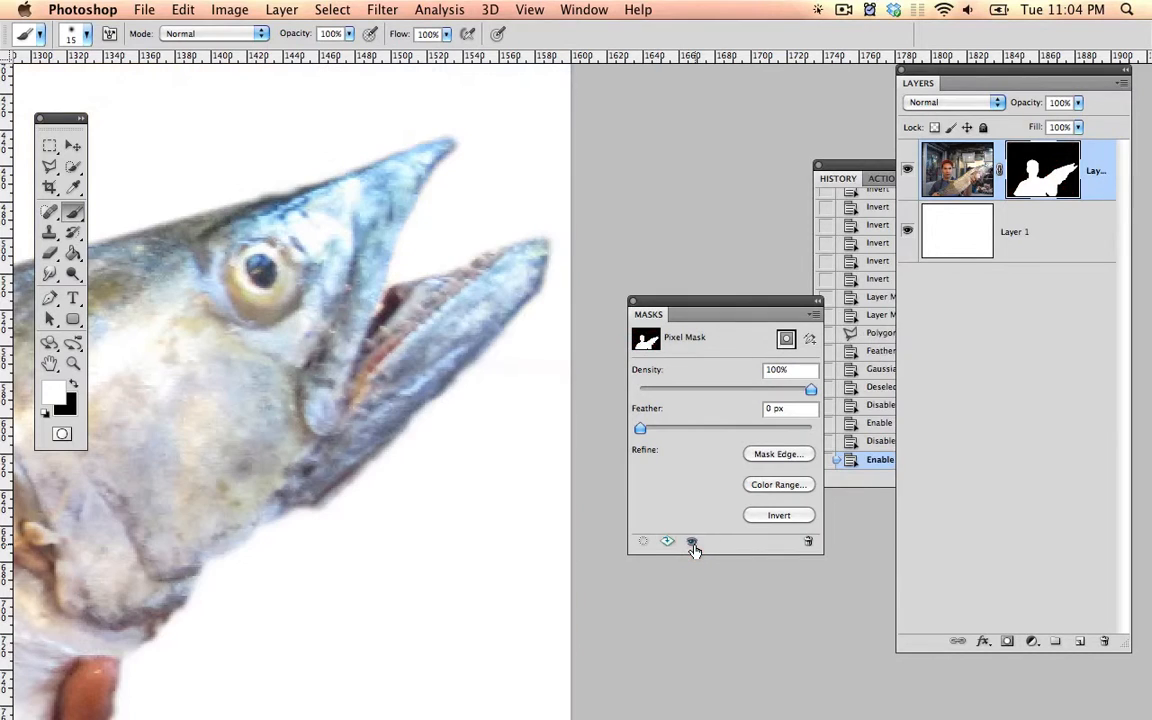
left_click(692, 542)
left_click(692, 542)
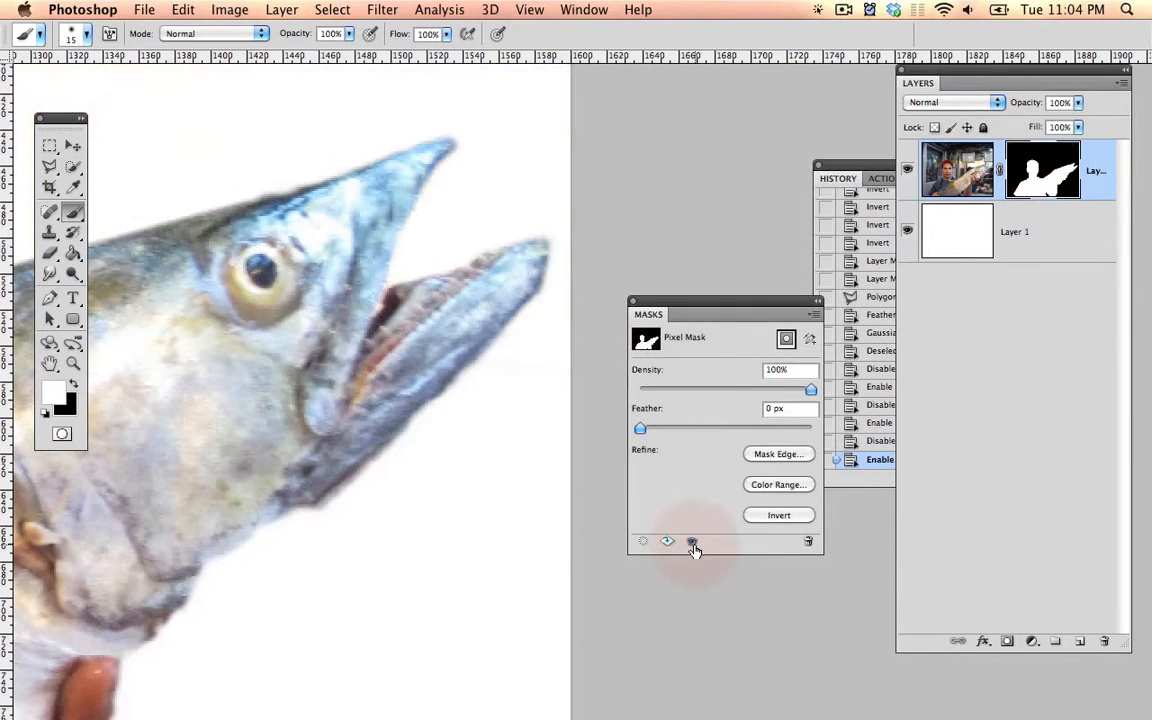
right_click(1040, 190)
left_click(928, 167)
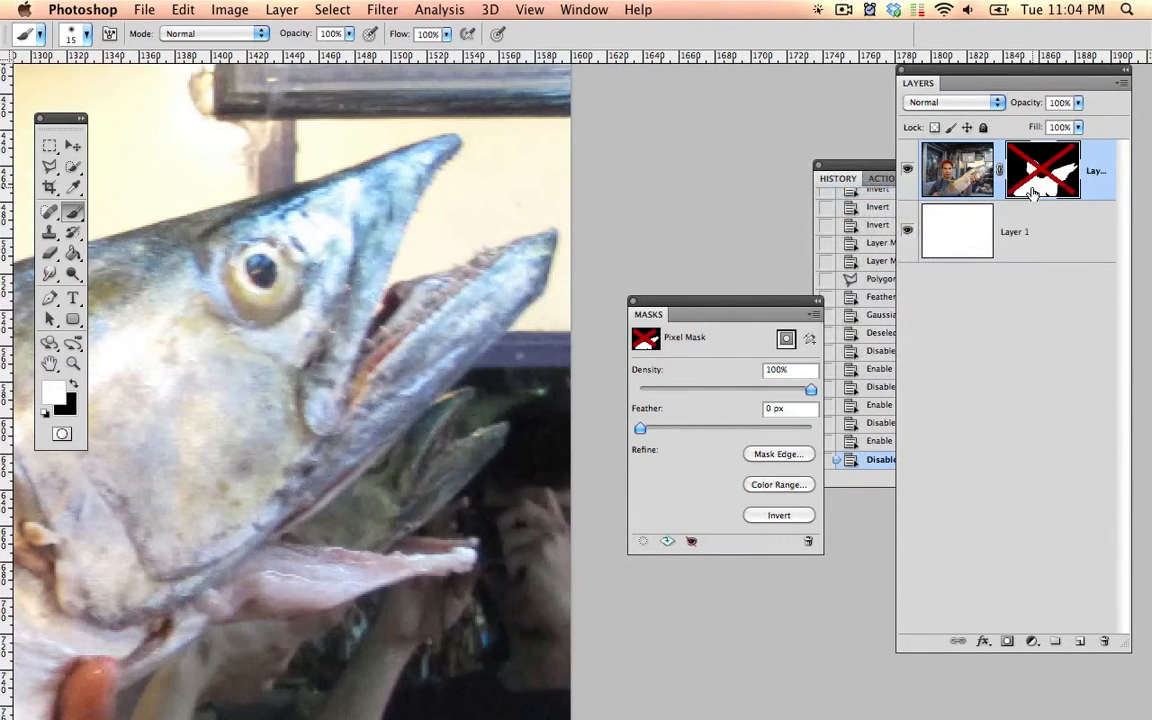
right_click(1035, 192)
left_click(1021, 186)
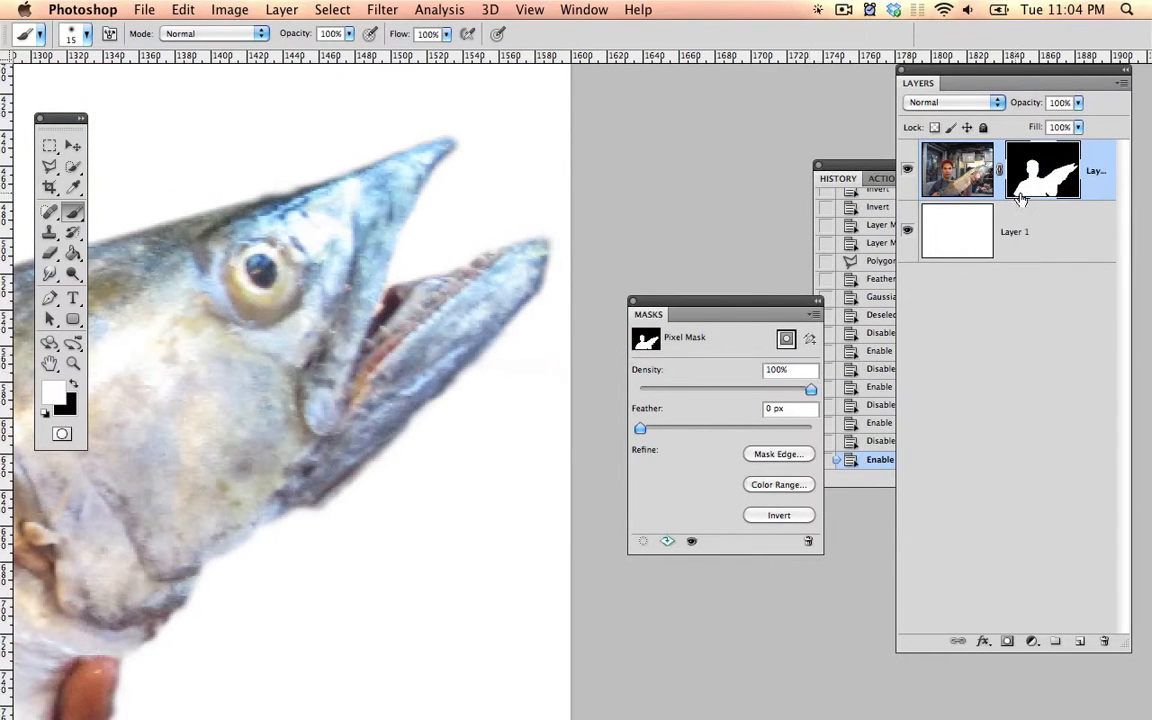
Step: Disable the layer mask and trace a Magnetic Lasso selection around the fish's snout and open jaws, closing it through the eye
key("shift")
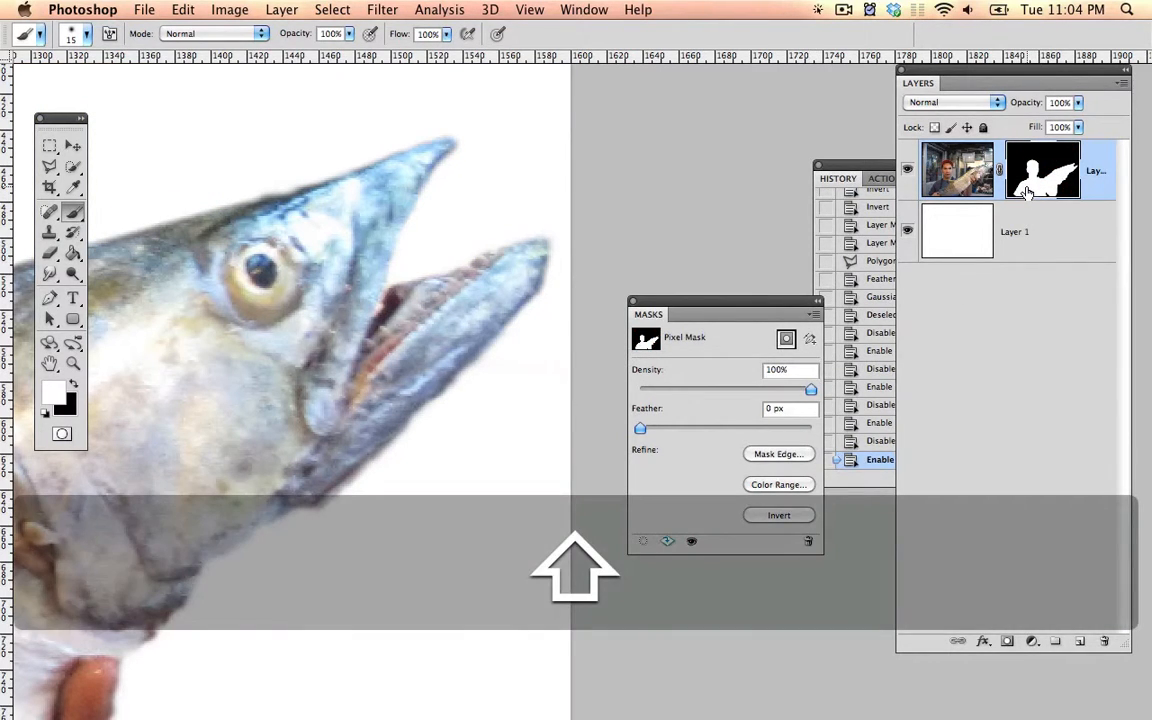
left_click(1027, 192, "shift")
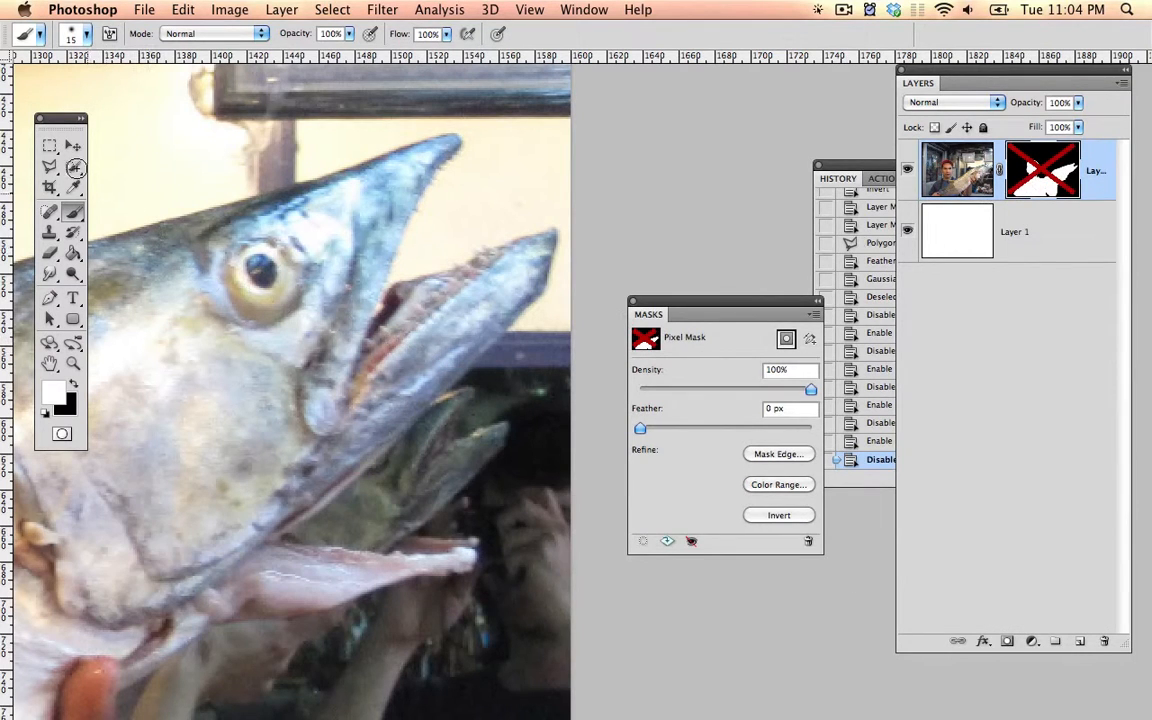
mouse_move(55, 170)
left_mouse_down()
mouse_move(110, 178)
mouse_move(105, 192)
left_mouse_up()
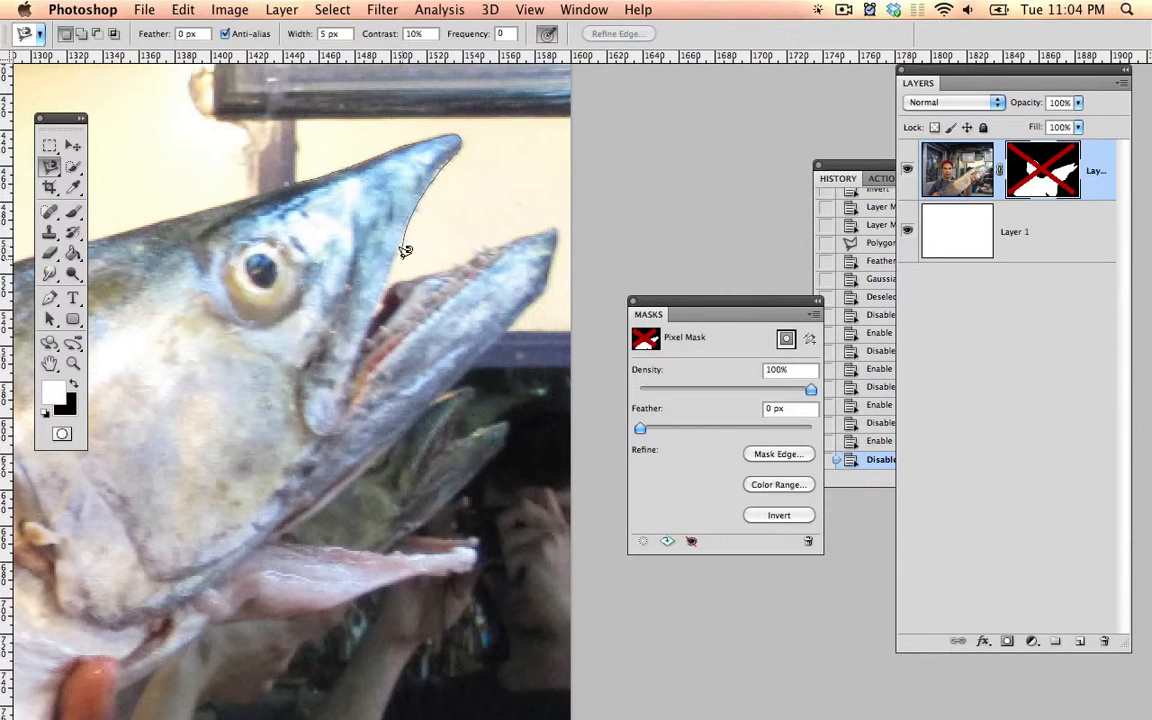
left_click(386, 285)
left_click(553, 233)
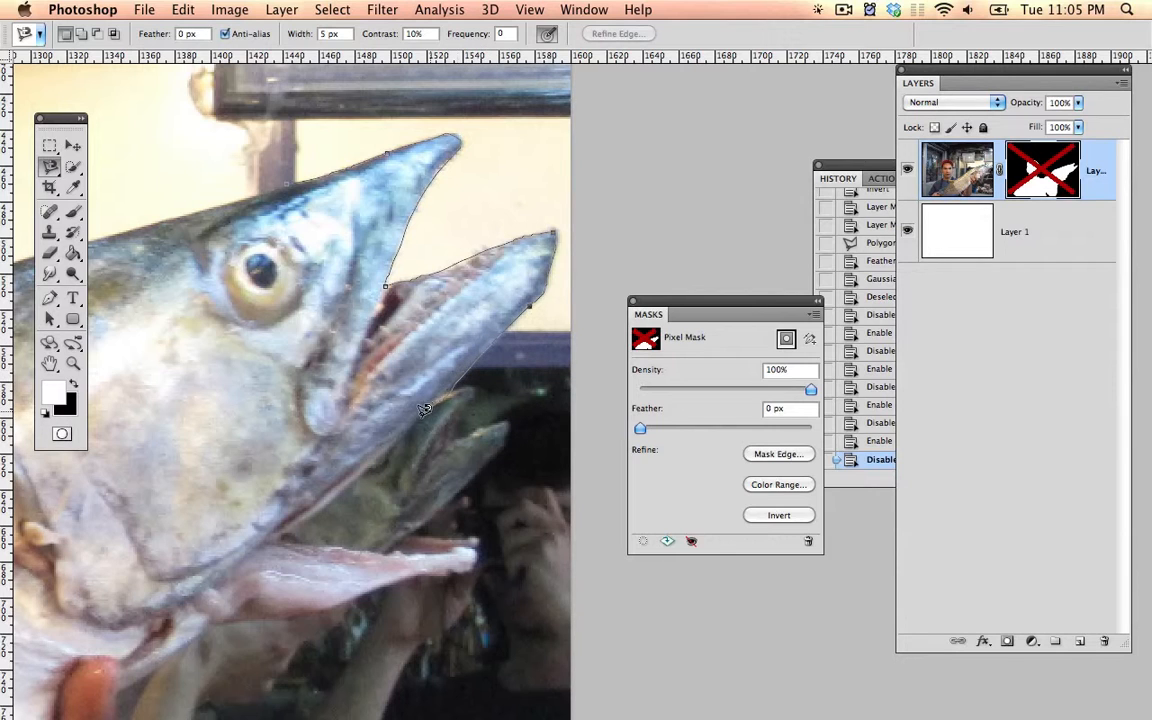
left_click(286, 184)
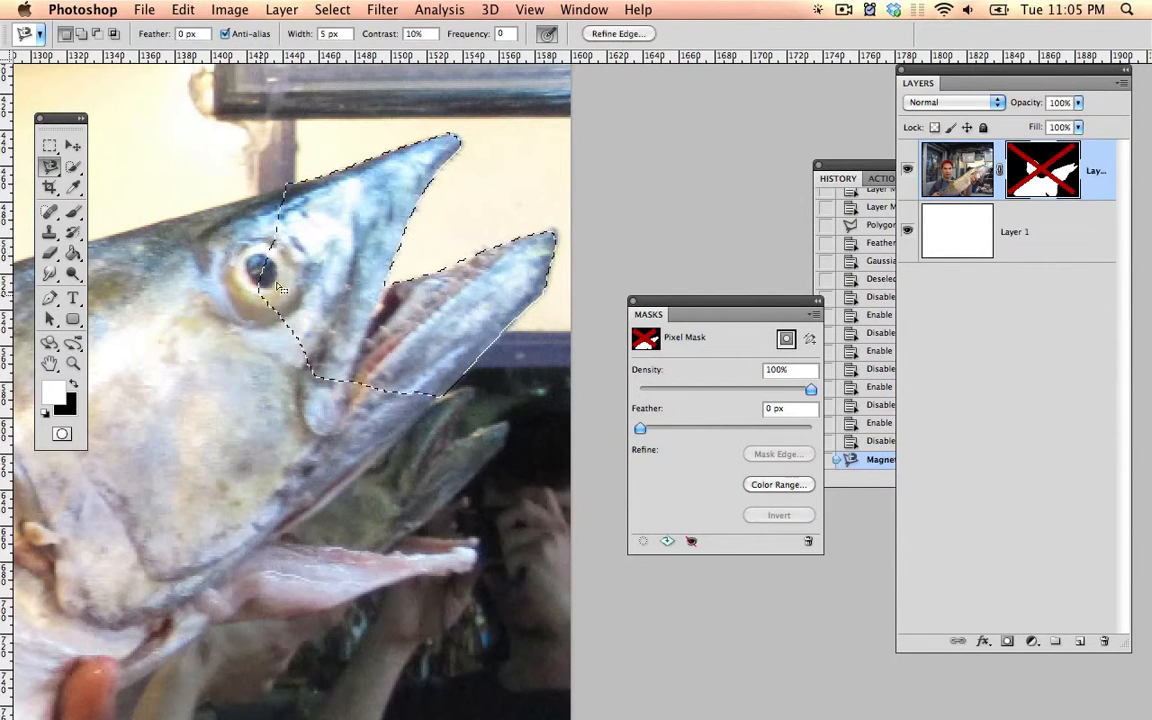
Step: Refine the edge of the snout selection with radius 1.0 px, feather 1.9 px, contrast 24% and shift edge -18%, comparing it with the original
left_click(610, 34)
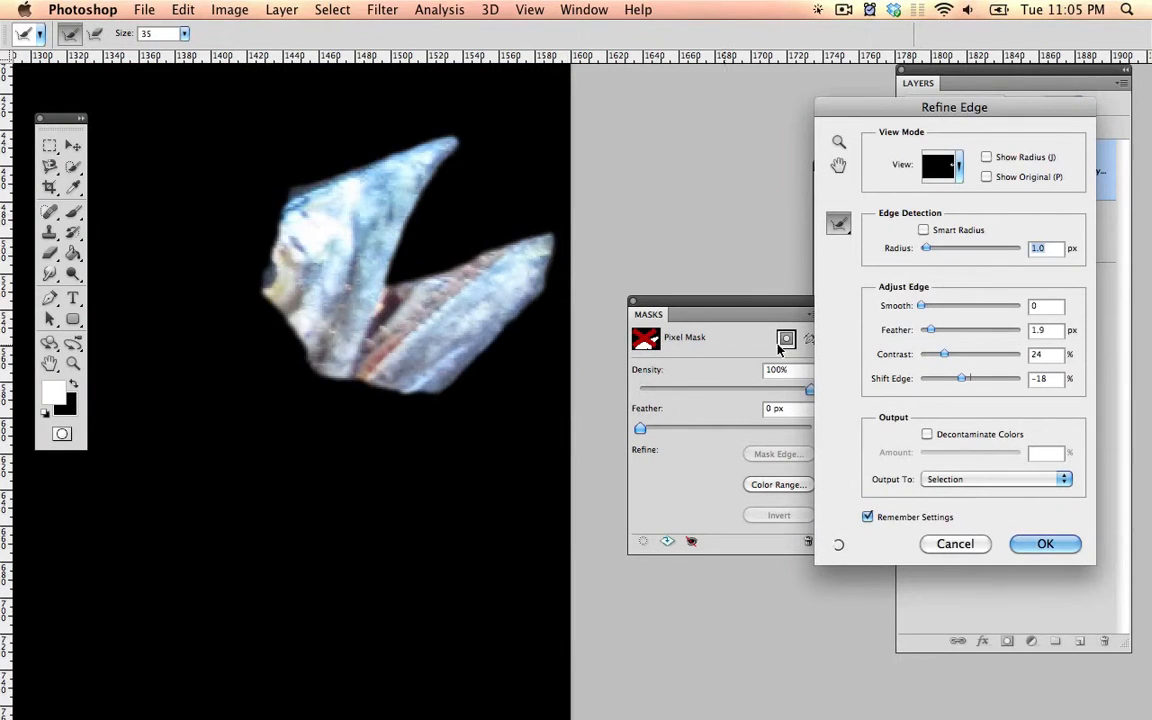
left_click_drag(1049, 307, 1010, 306)
left_click_drag(1051, 249, 1026, 247)
left_click(987, 178)
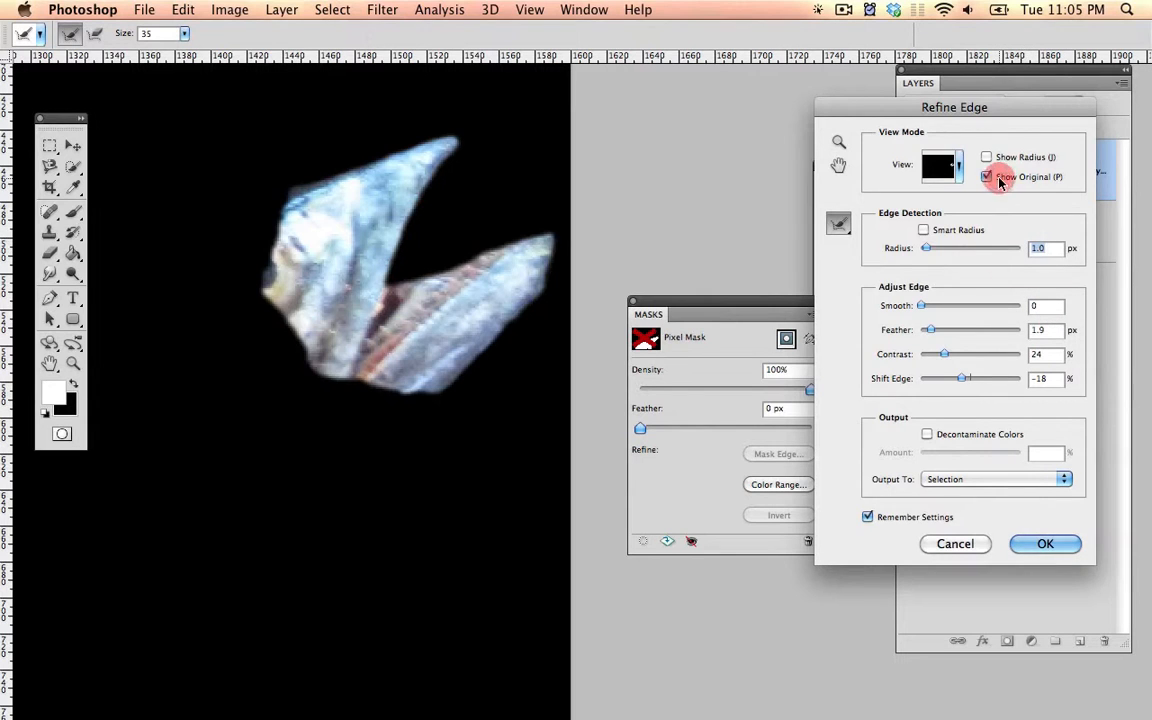
left_click(995, 179)
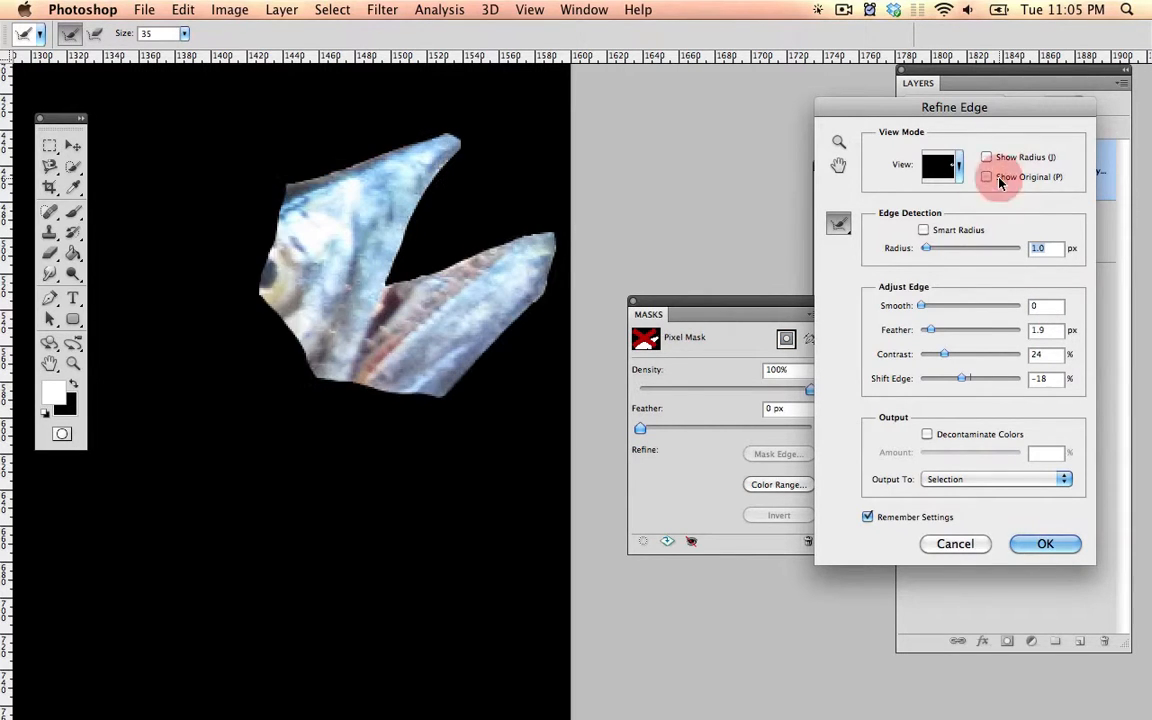
left_click(1045, 545)
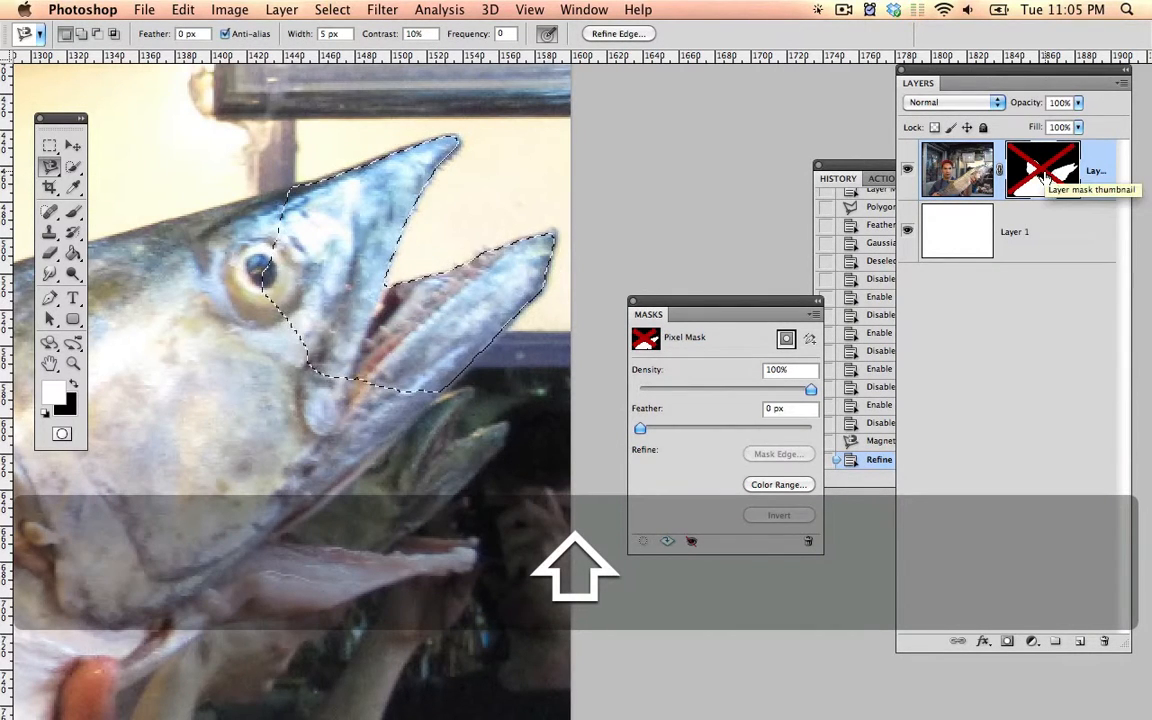
Step: Re-enable the layer mask and paint it white inside the snout and jaw selection with a 40 px brush, then clear the selection
left_click(1045, 178, "shift")
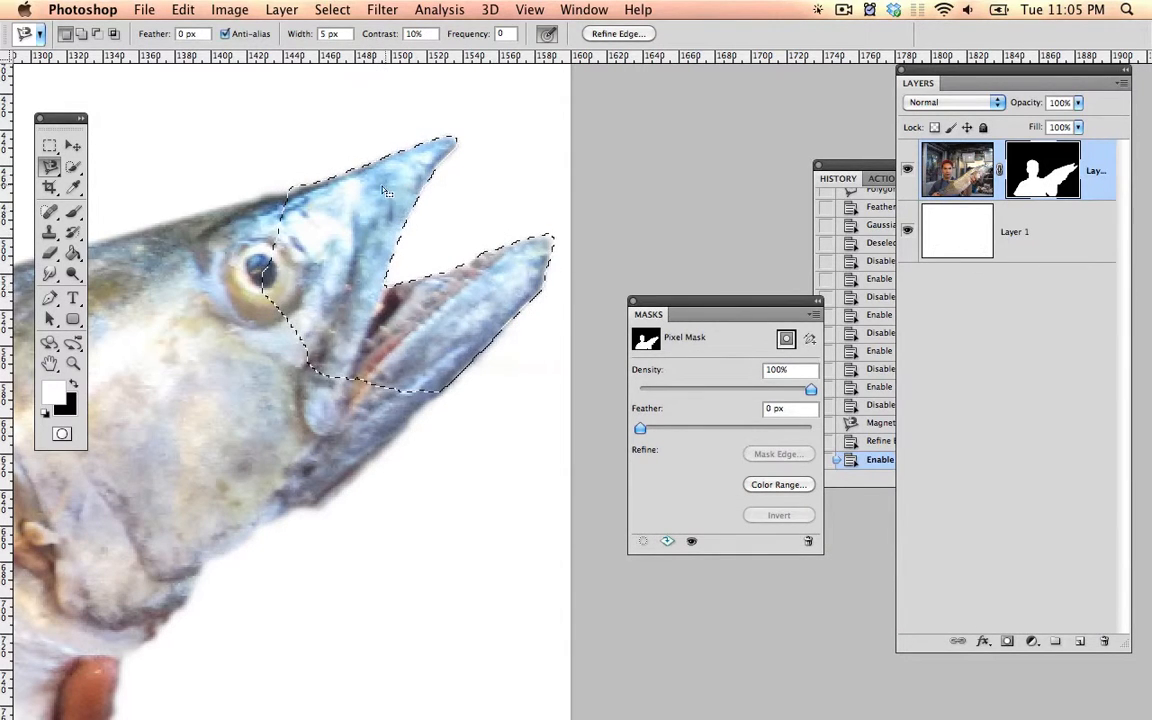
key("b")
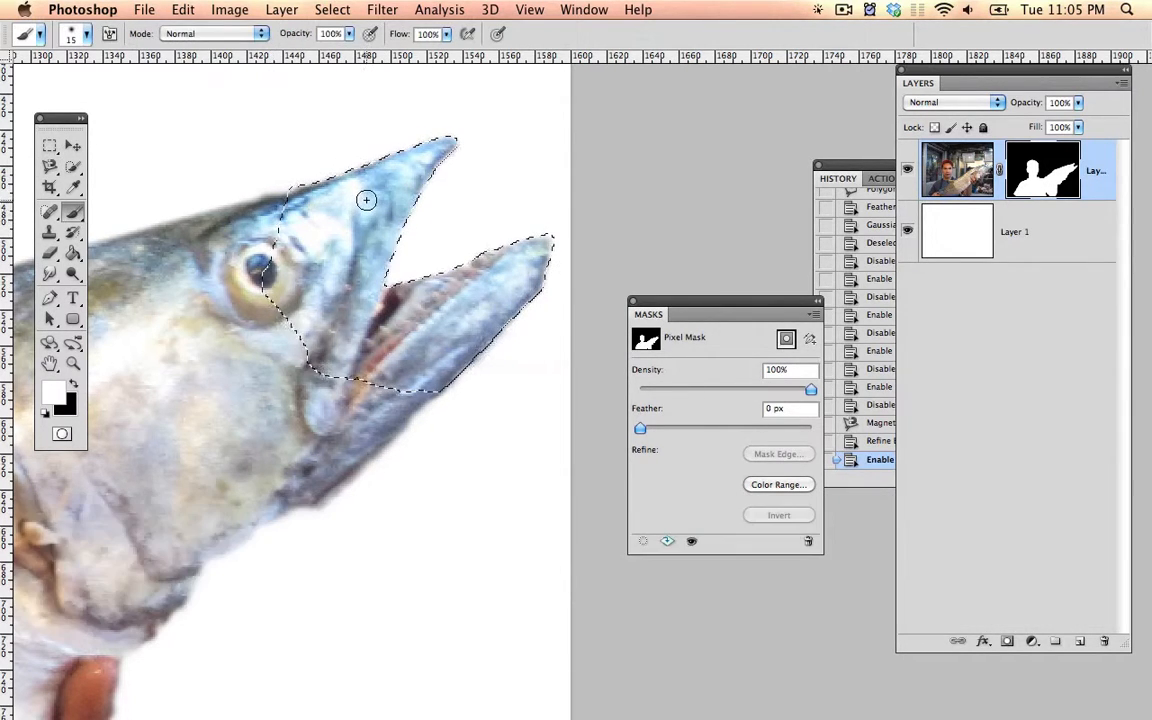
key("bracketright")
key("bracketright")
key("bracketright")
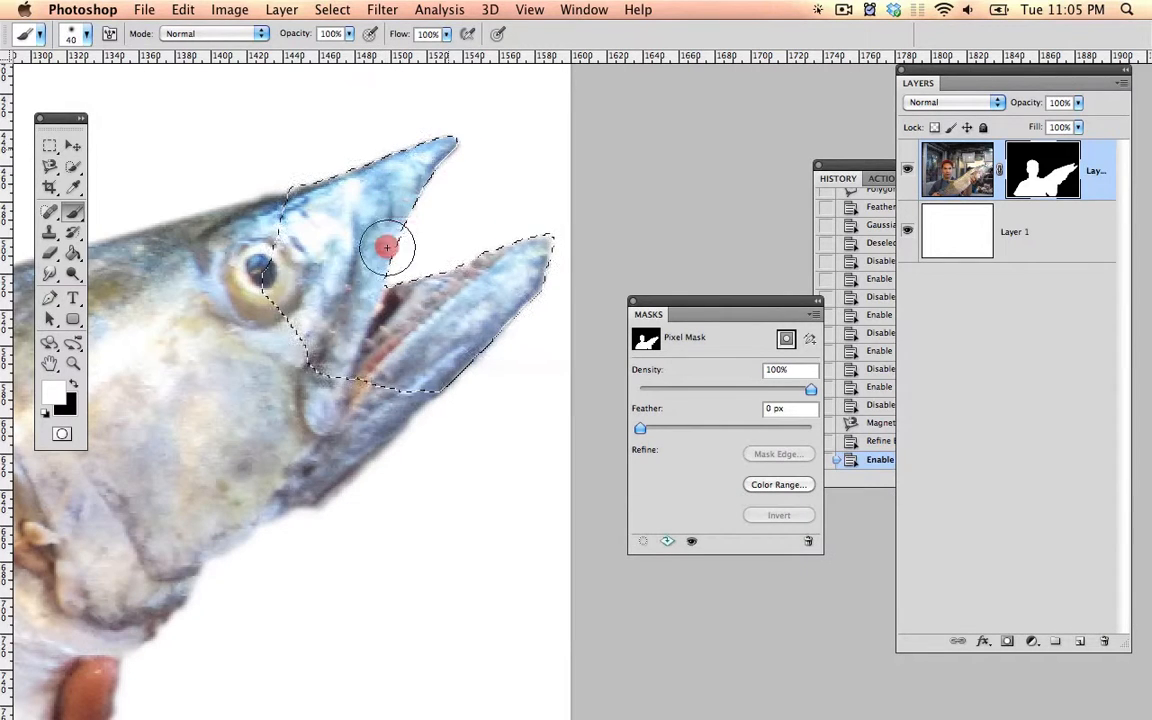
mouse_move(387, 247)
left_mouse_down()
mouse_move(557, 244)
mouse_move(530, 290)
mouse_move(476, 339)
mouse_move(534, 244)
mouse_move(450, 325)
mouse_move(362, 273)
mouse_move(434, 144)
left_mouse_up()
key("super+h")
mouse_move(403, 152)
left_mouse_down()
mouse_move(342, 180)
mouse_move(343, 202)
left_mouse_up()
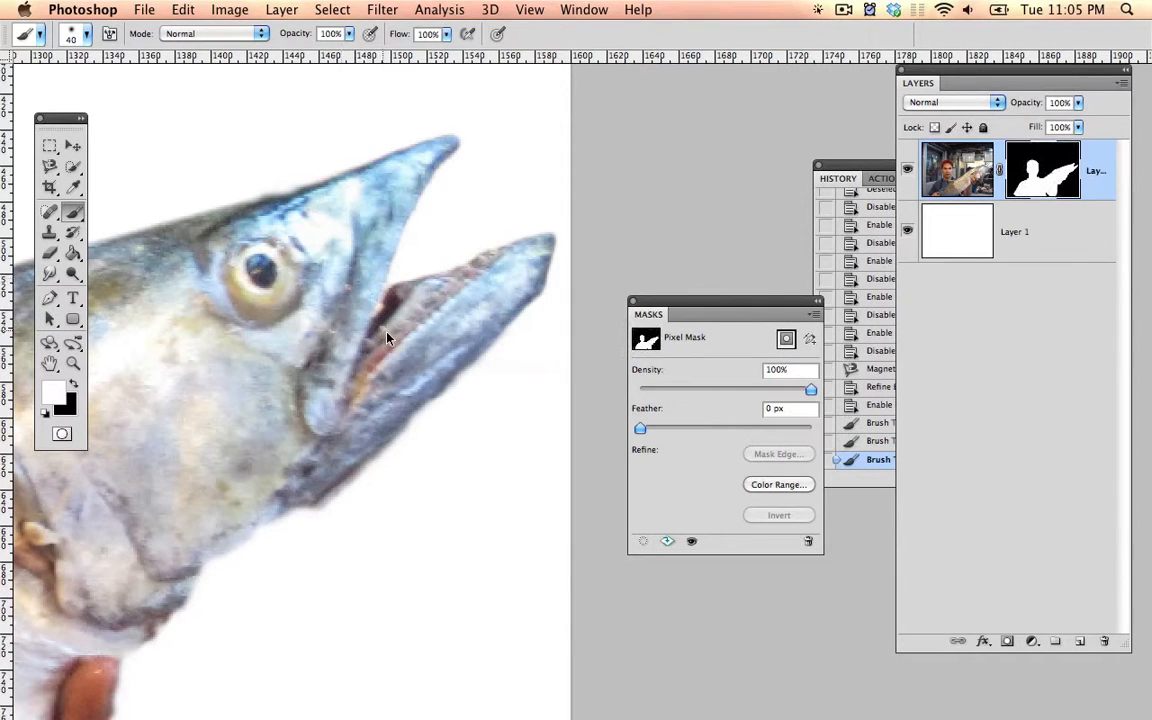
key("super+d")
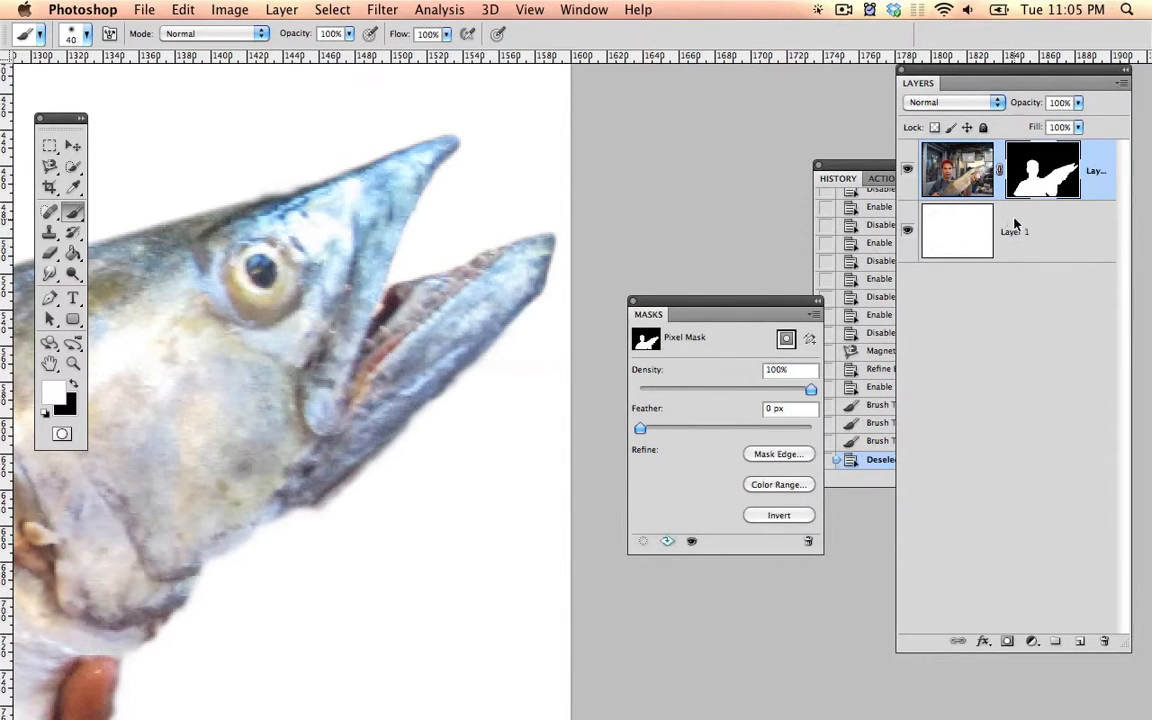
Step: Invert the white Layer 1 to give the cutout a black background
left_click(1032, 232)
key("super+i")
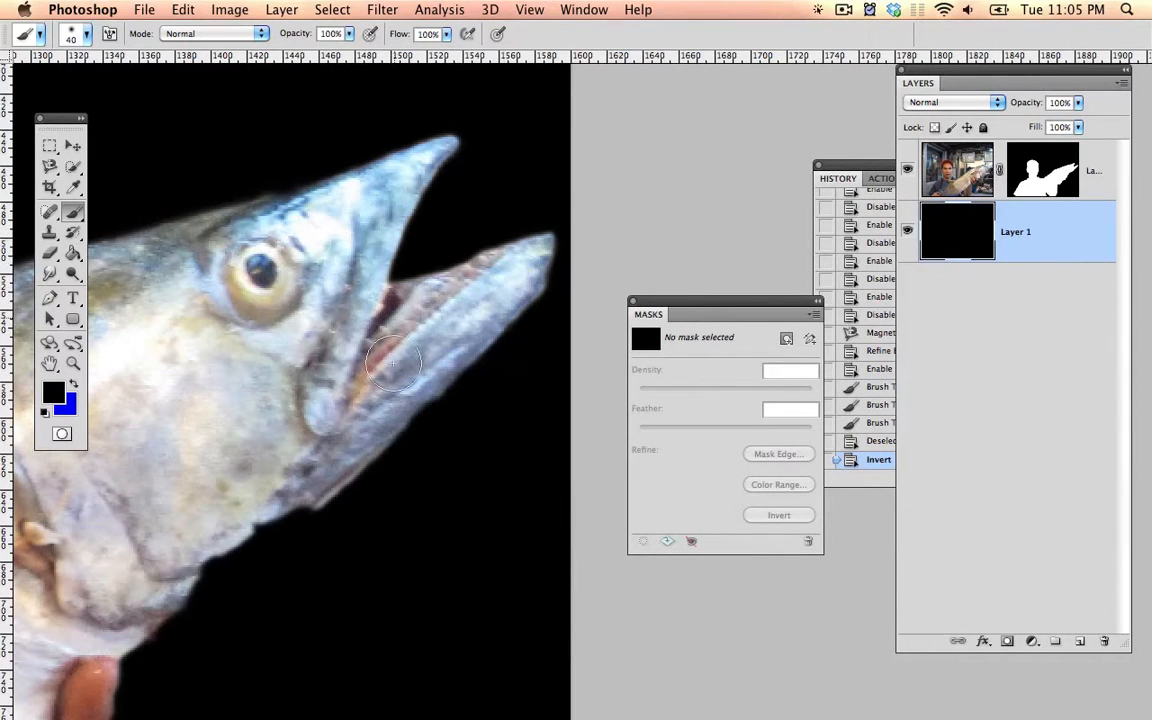
Step: Disable the layer mask and trace a Polygonal Lasso selection along the fish's lower jaw and throat, closing it across the cheek
key("space")
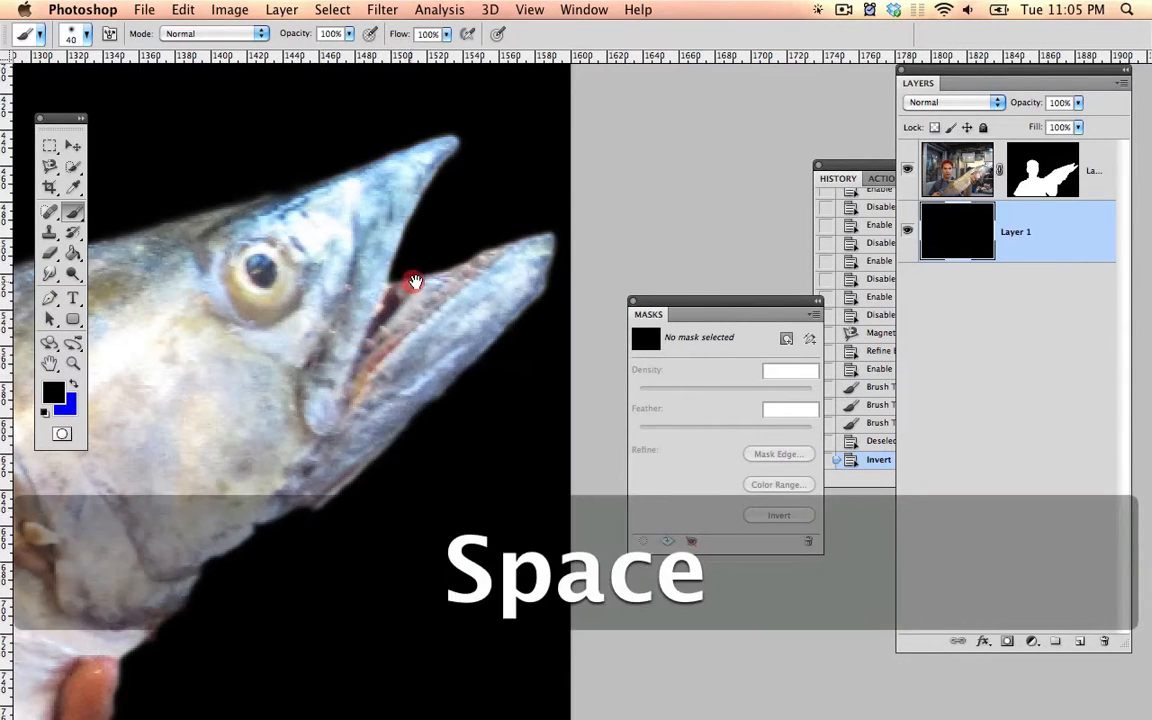
left_click_drag(318, 368, 411, 278)
key("l")
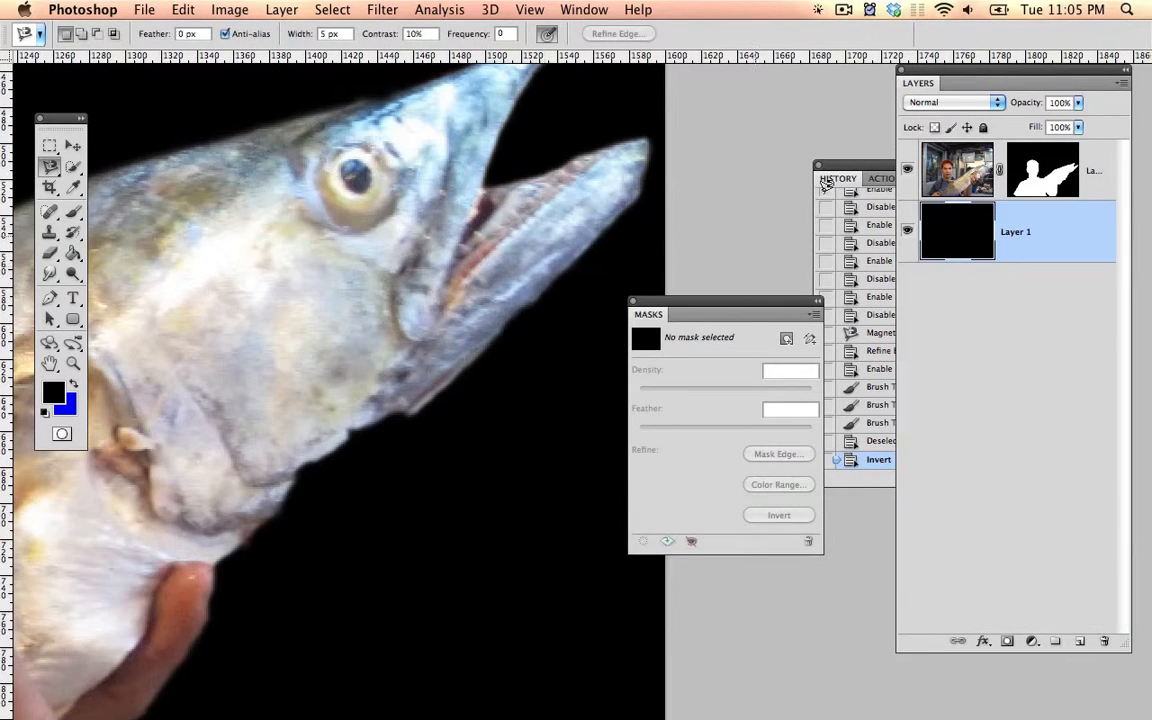
left_click(1043, 170, "shift")
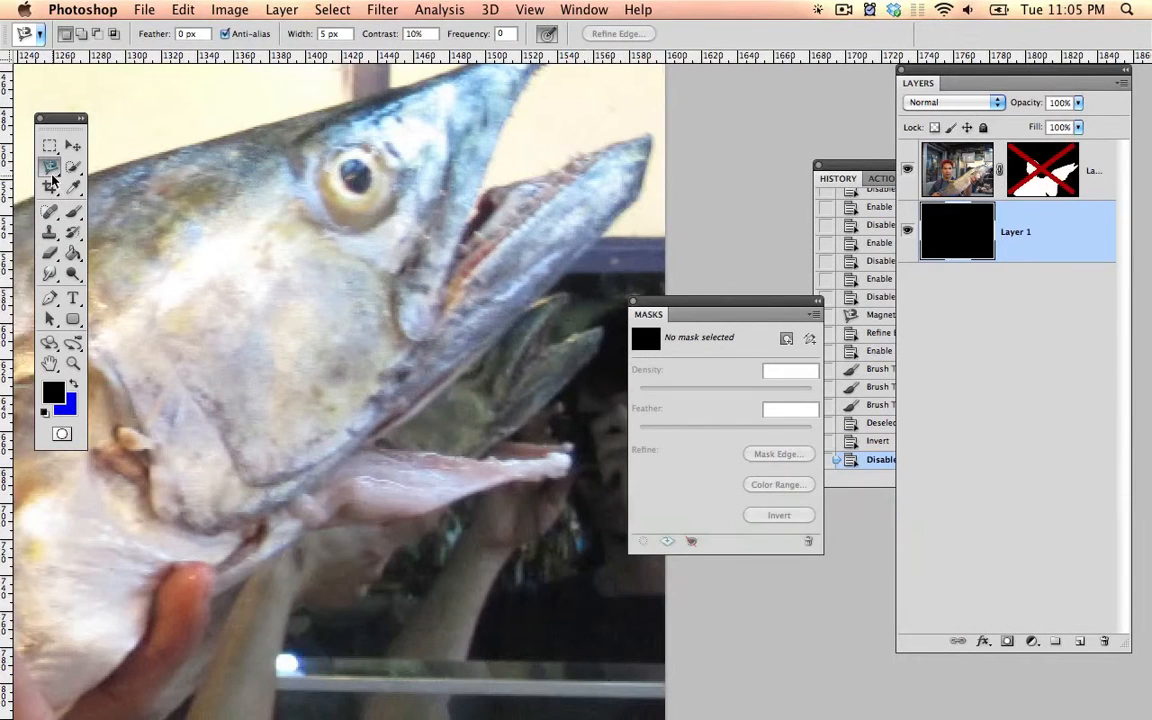
left_click_drag(55, 170, 115, 175)
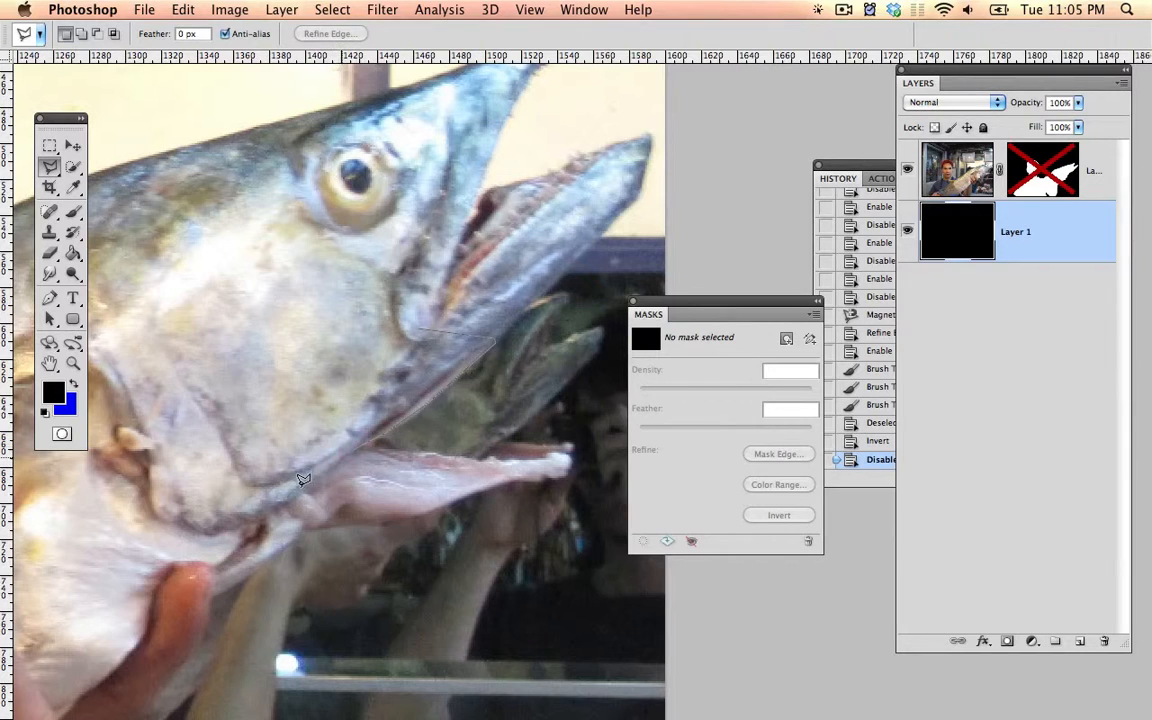
left_click(205, 563)
left_click(170, 483)
double_click(265, 242)
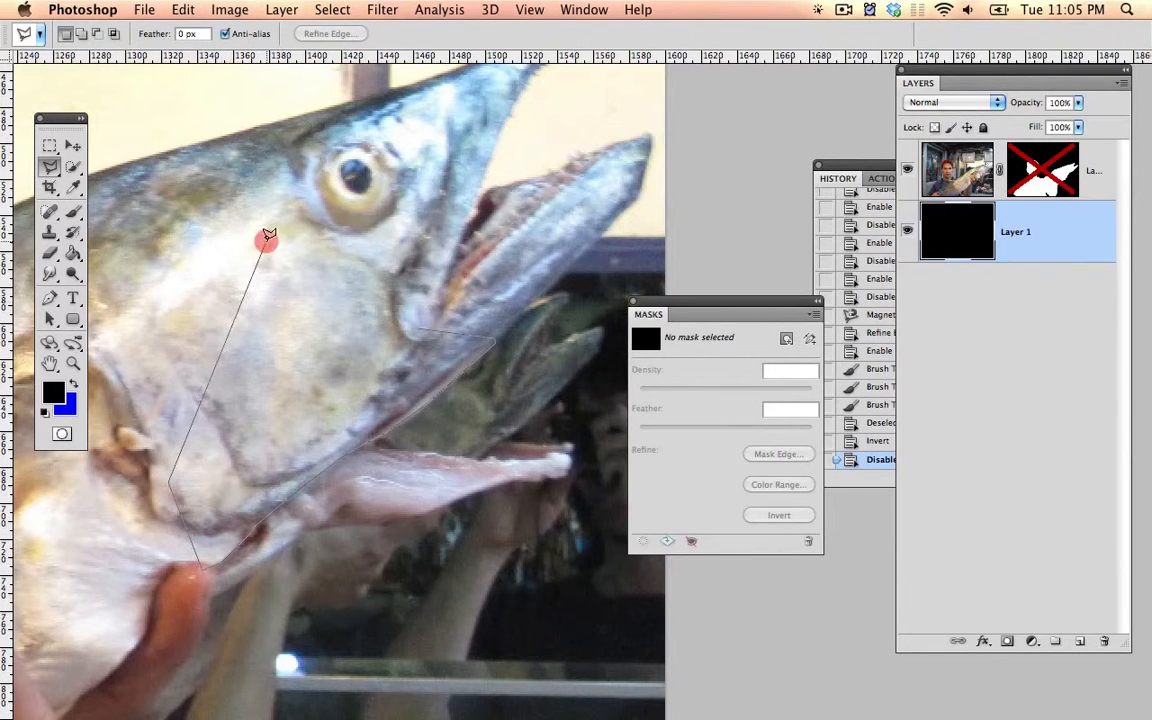
Step: Feather the lower jaw and throat selection
right_click(352, 422)
left_click(378, 438)
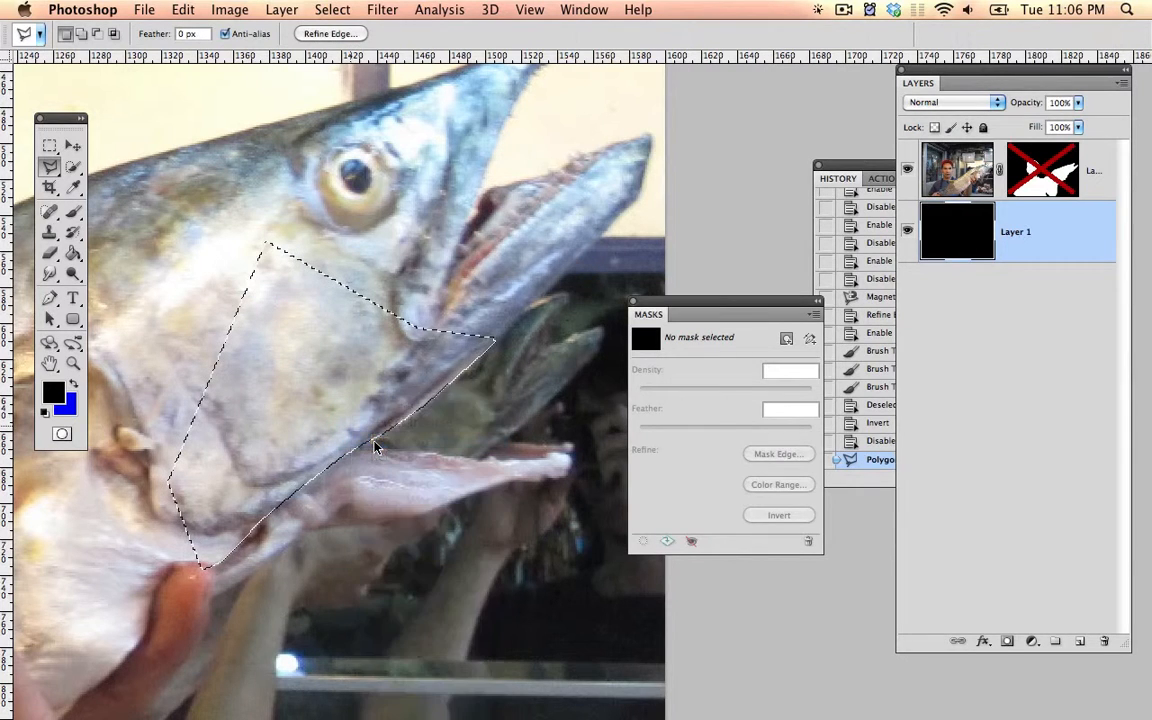
key("Return")
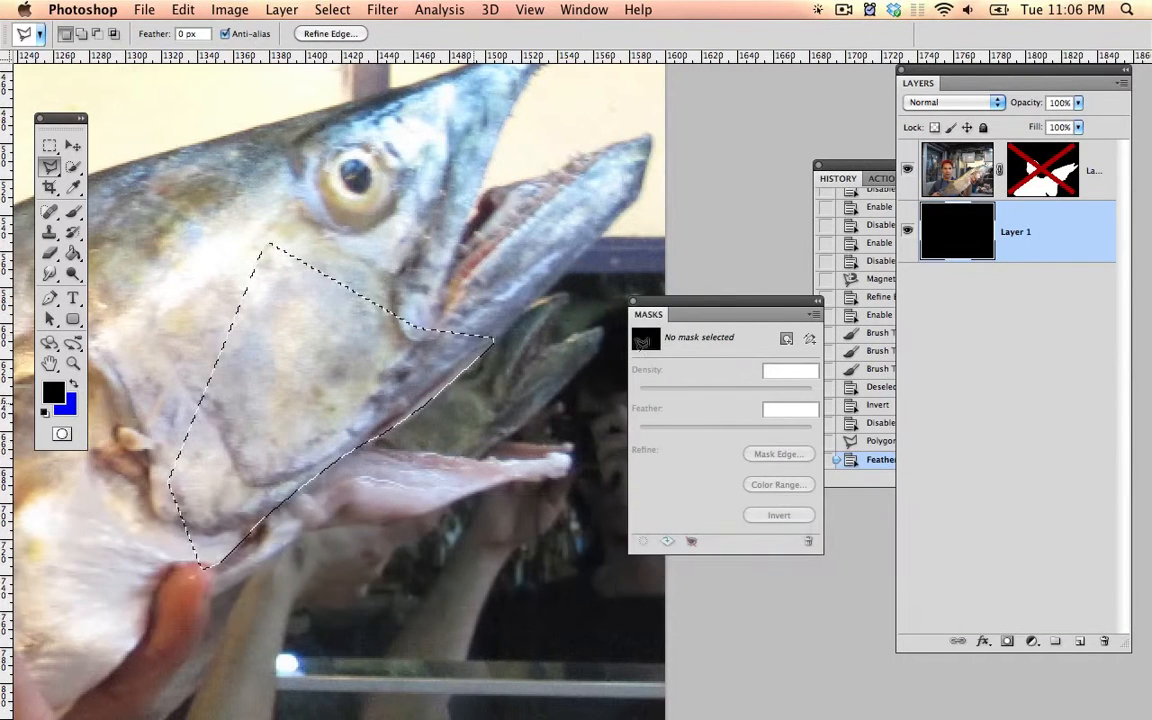
Step: Re-enable the layer mask, fill the lower jaw and throat selection with white on it, and clear the selection
left_click(1040, 183, "shift")
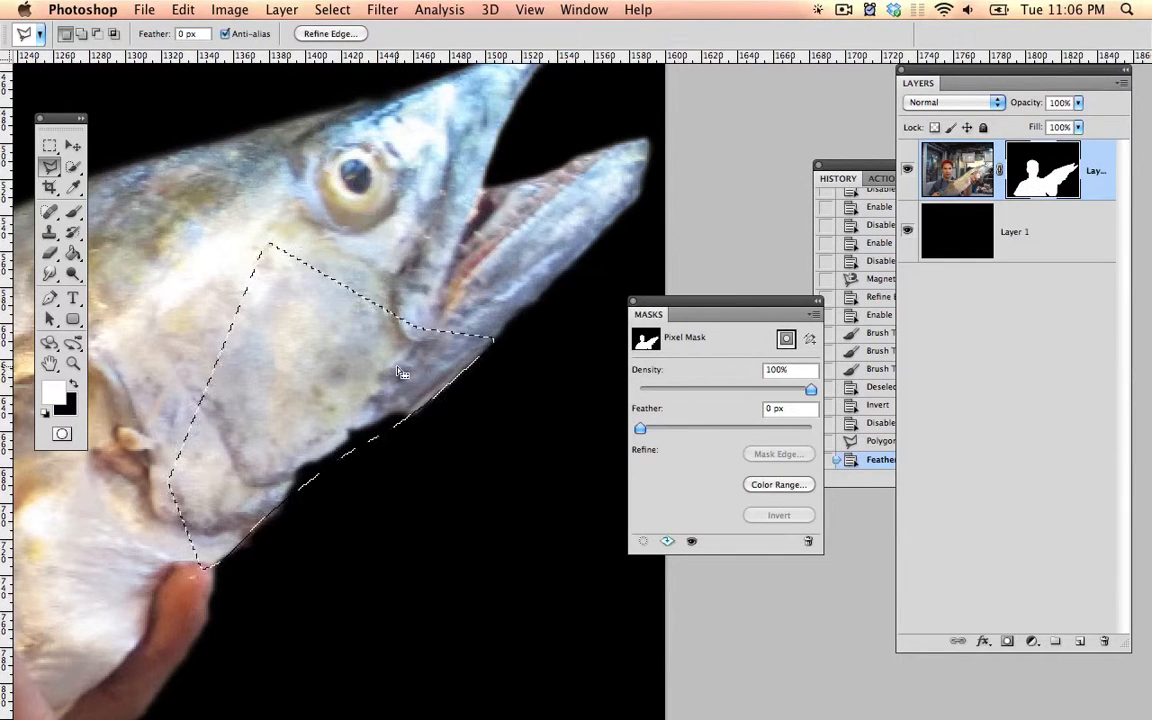
key("b")
left_click(383, 420)
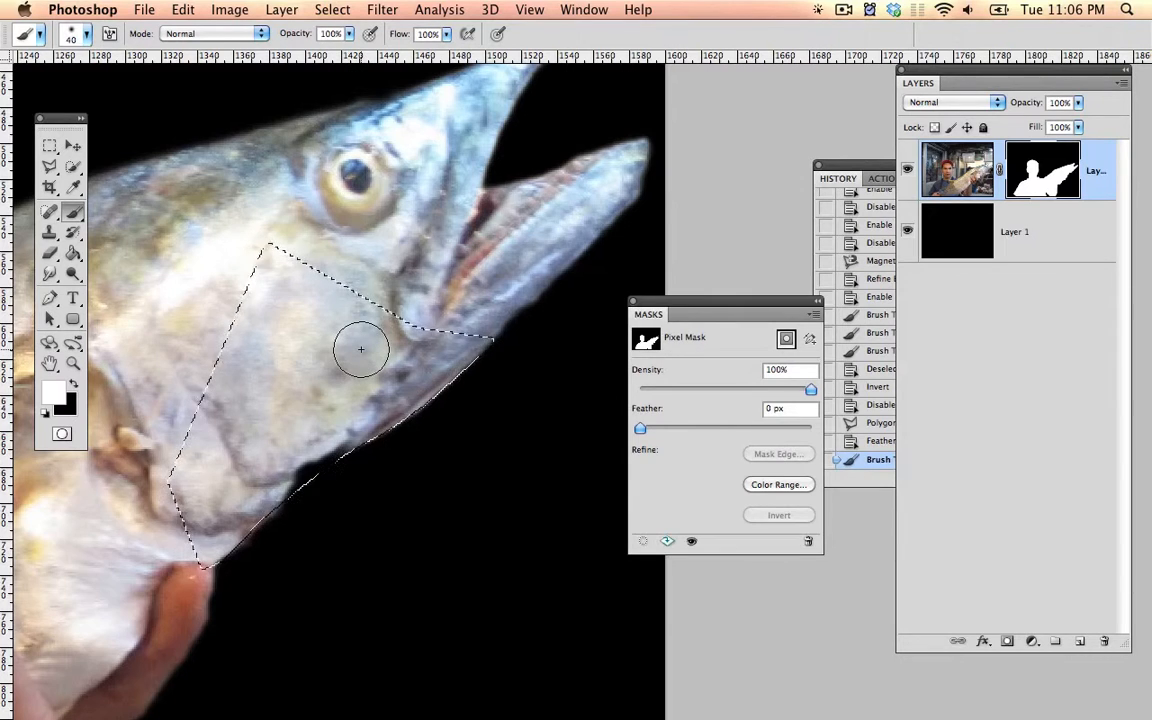
key("alt")
key("alt+BackSpace")
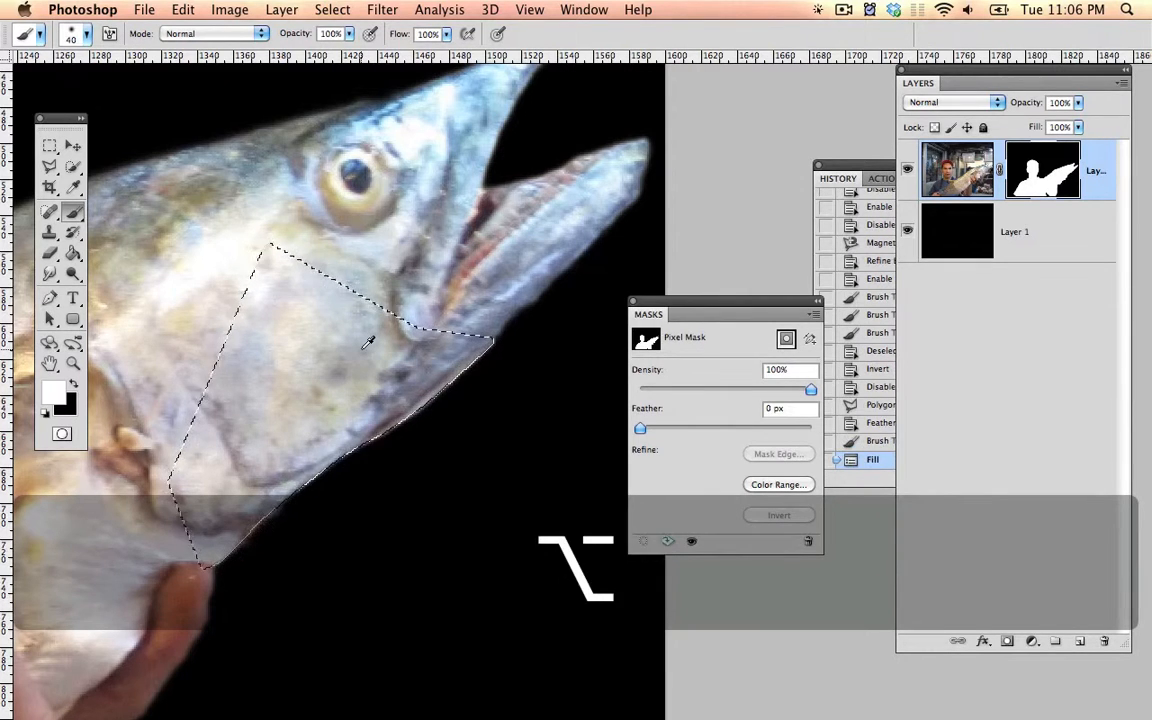
key("super+d")
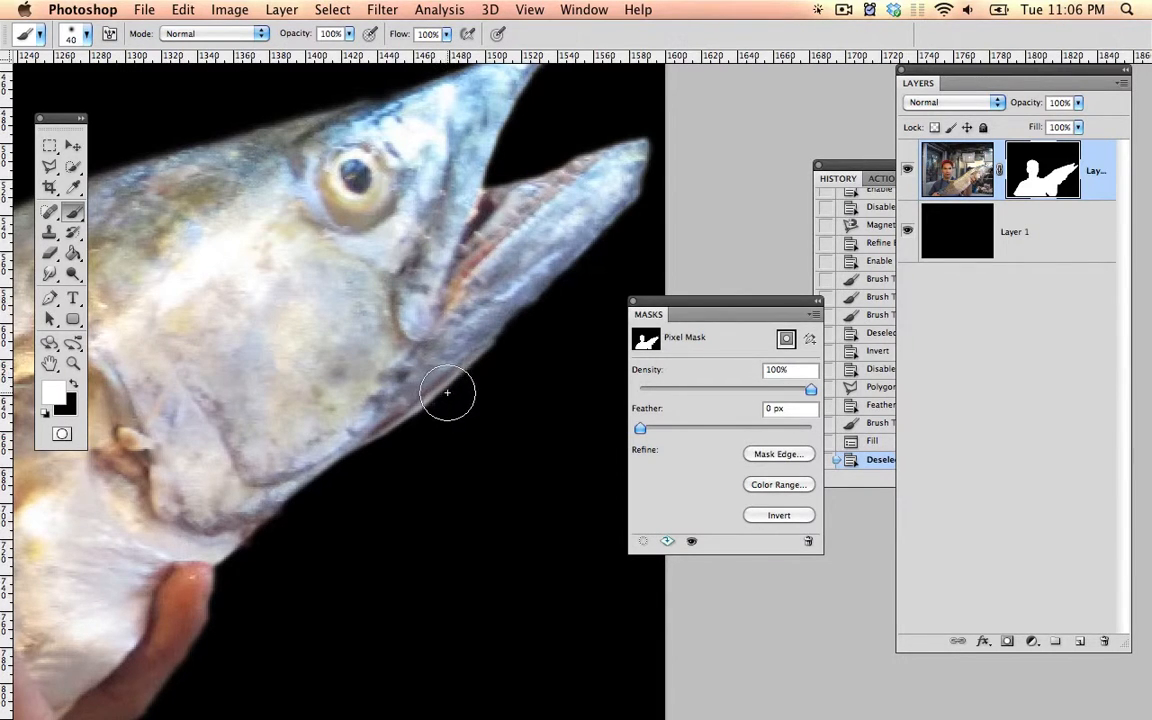
Step: Touch up the layer mask along the lower edge of the fish's jaw with a 10 px brush, alternating between black and white
key("c")
key("b")
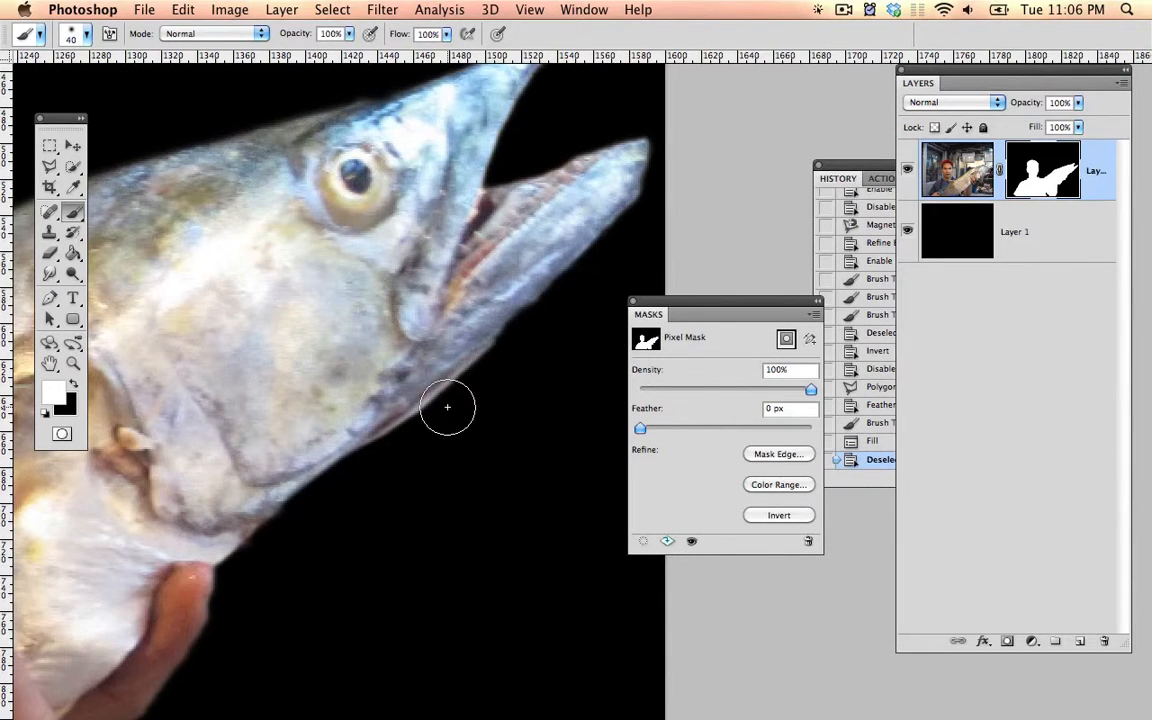
key("bracketleft")
key("bracketleft")
key("bracketleft")
key("bracketright")
key("super+z")
key("x")
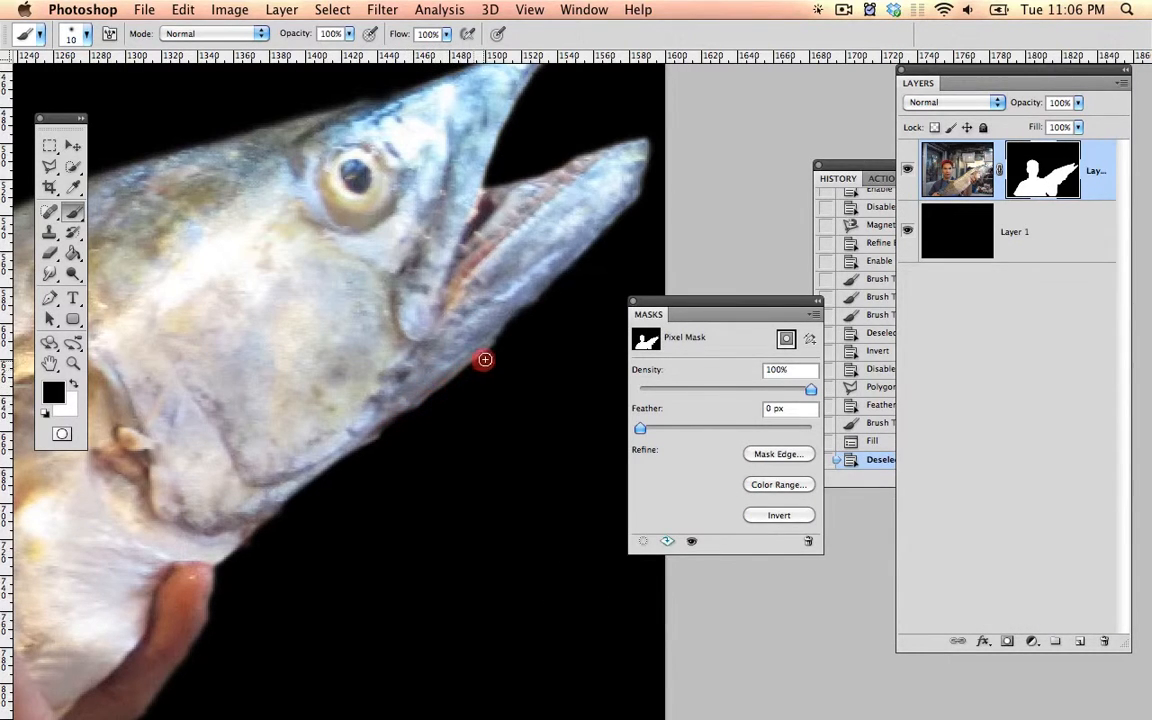
left_click_drag(495, 351, 492, 353)
key("x")
left_click_drag(404, 421, 444, 388)
key("super+z")
key("x")
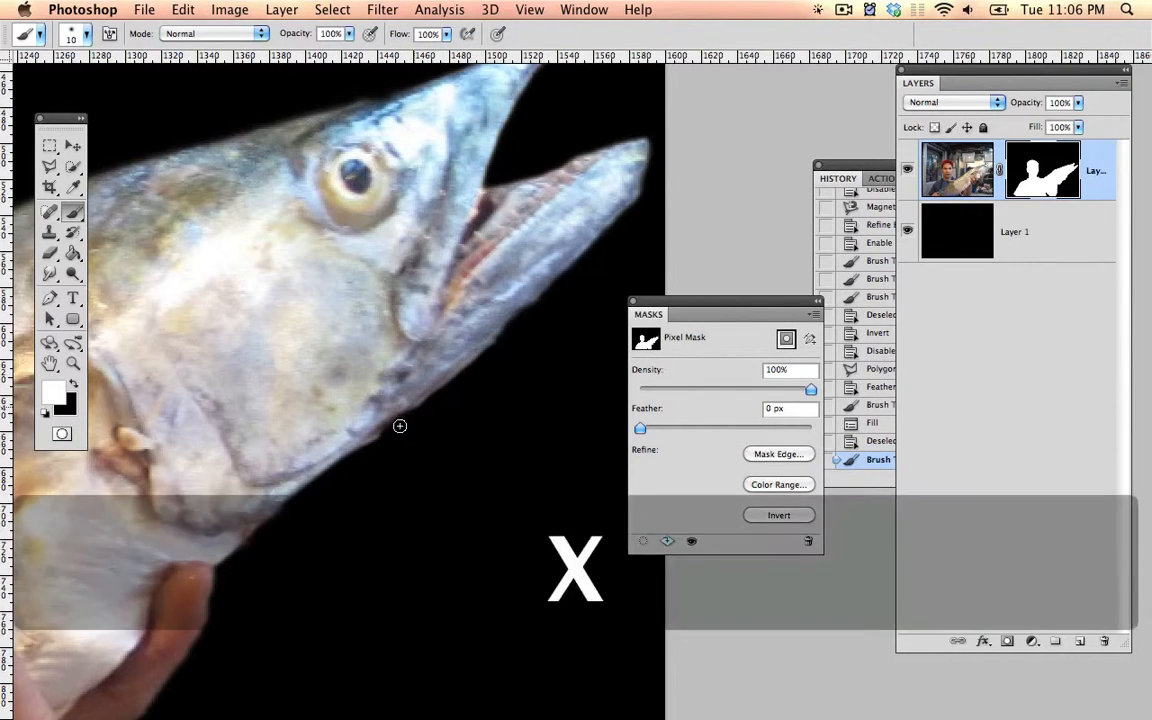
left_click_drag(320, 417, 380, 378)
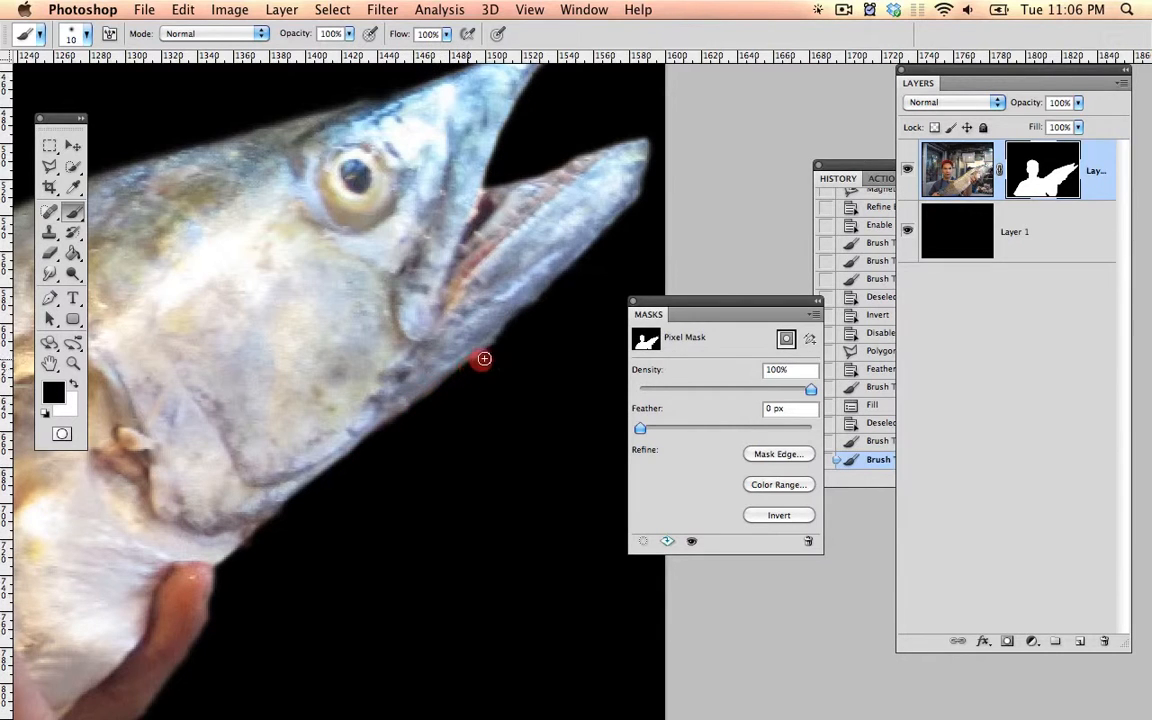
Step: Preview the layer mask on white in the Refine Mask dialog, and cancel without applying it
key("space")
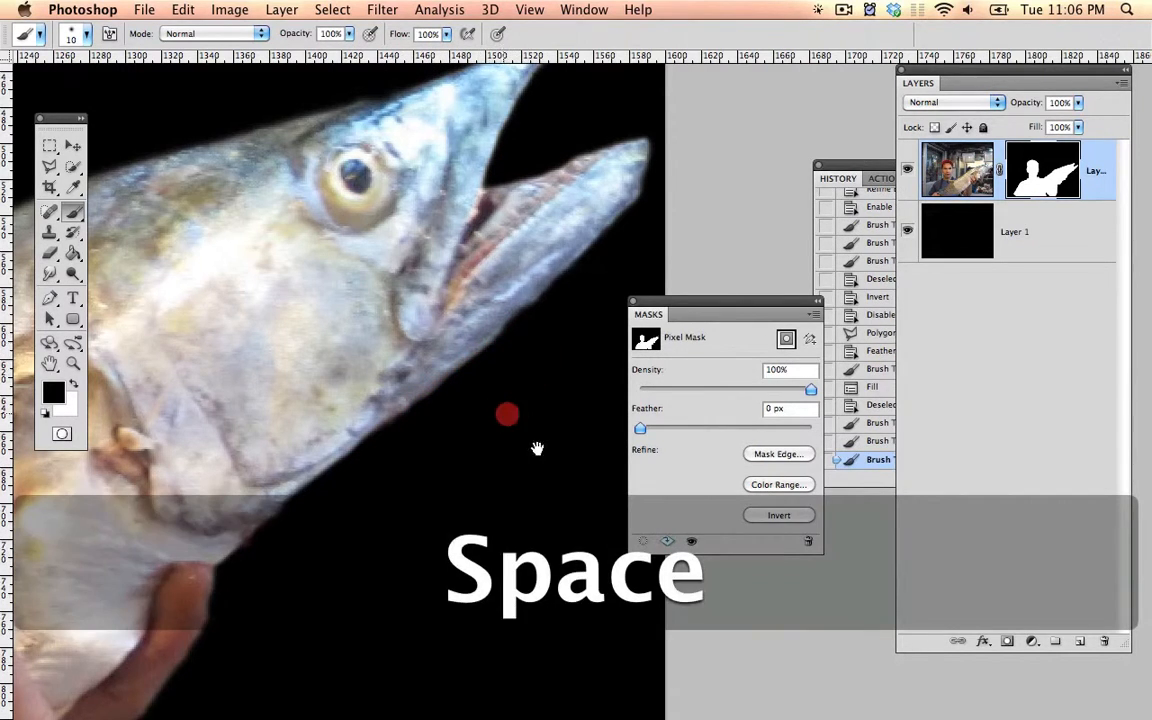
mouse_move(506, 411)
left_mouse_down()
mouse_move(488, 525)
mouse_move(338, 467)
left_mouse_up()
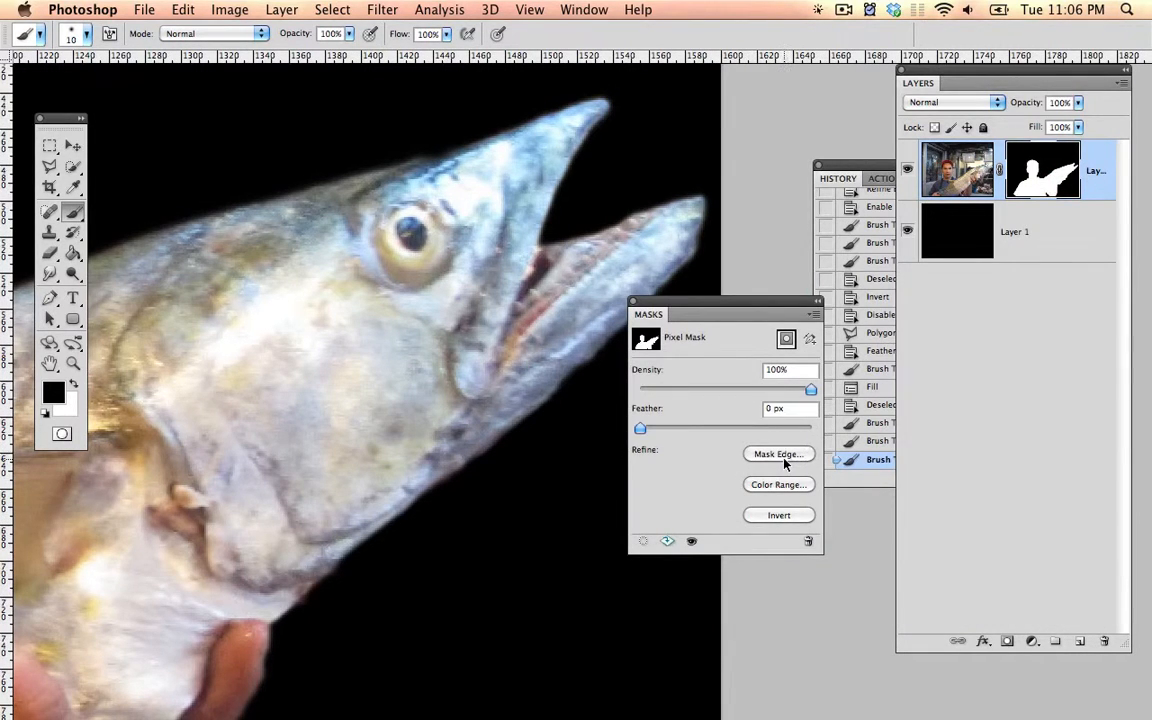
key("alt+super+equal")
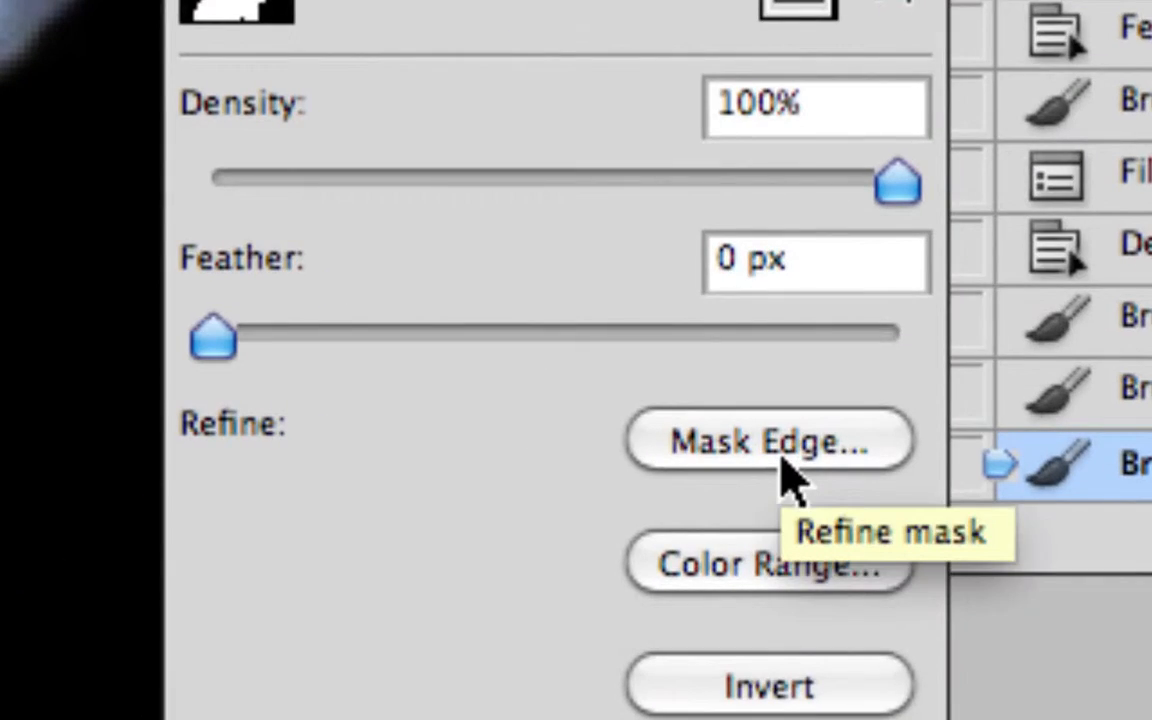
key("alt+super+minus")
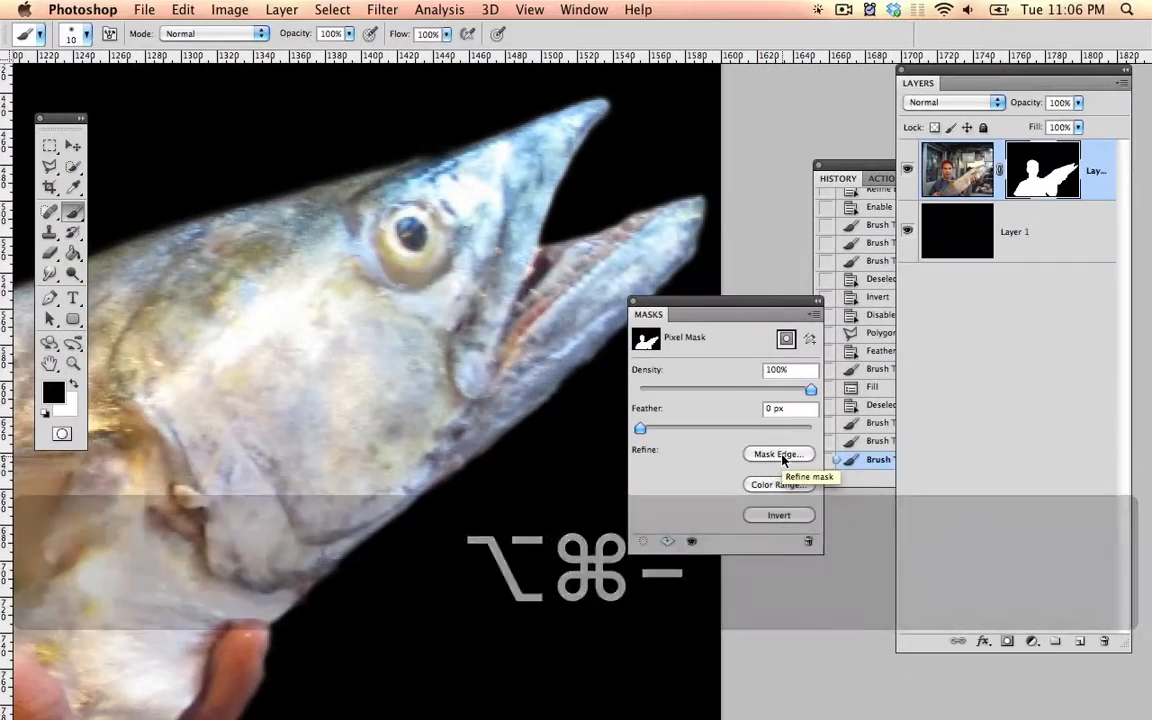
left_click(780, 455)
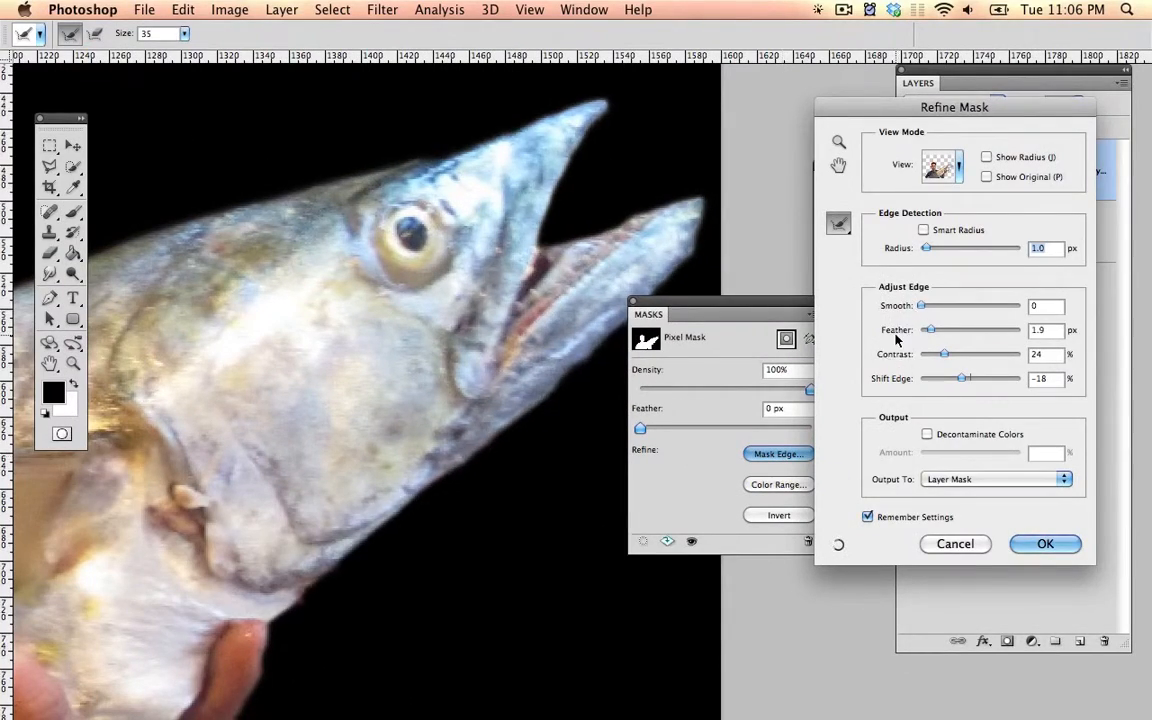
left_click(958, 167)
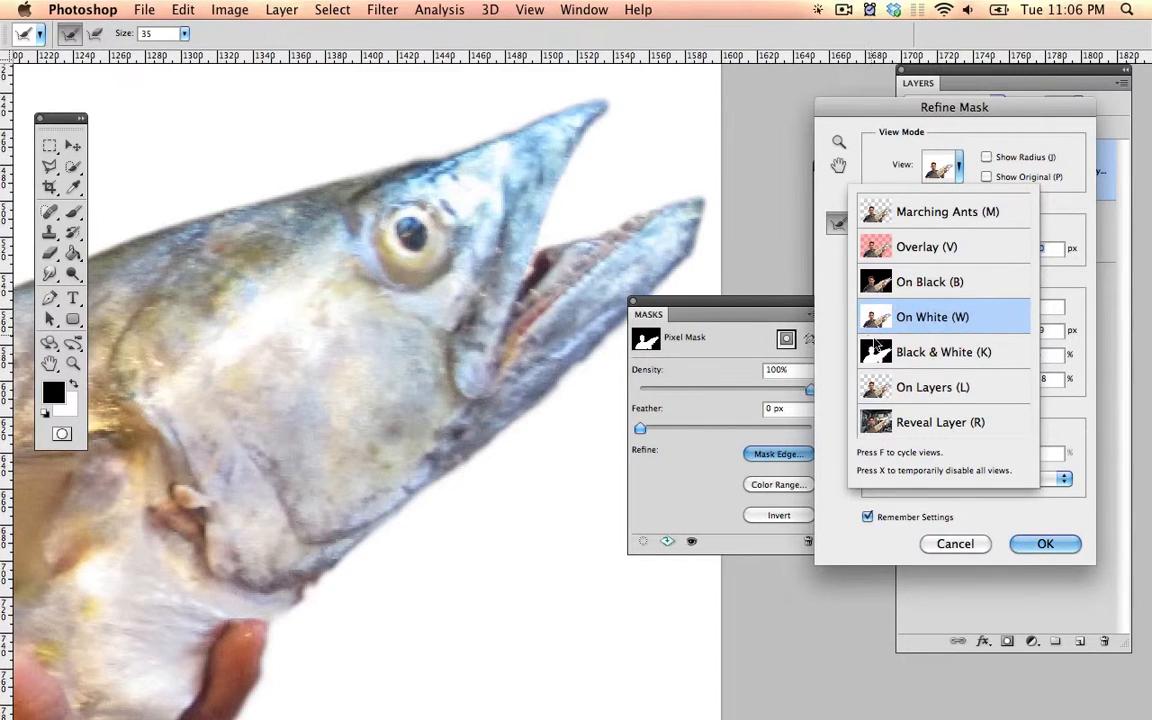
left_click(955, 548)
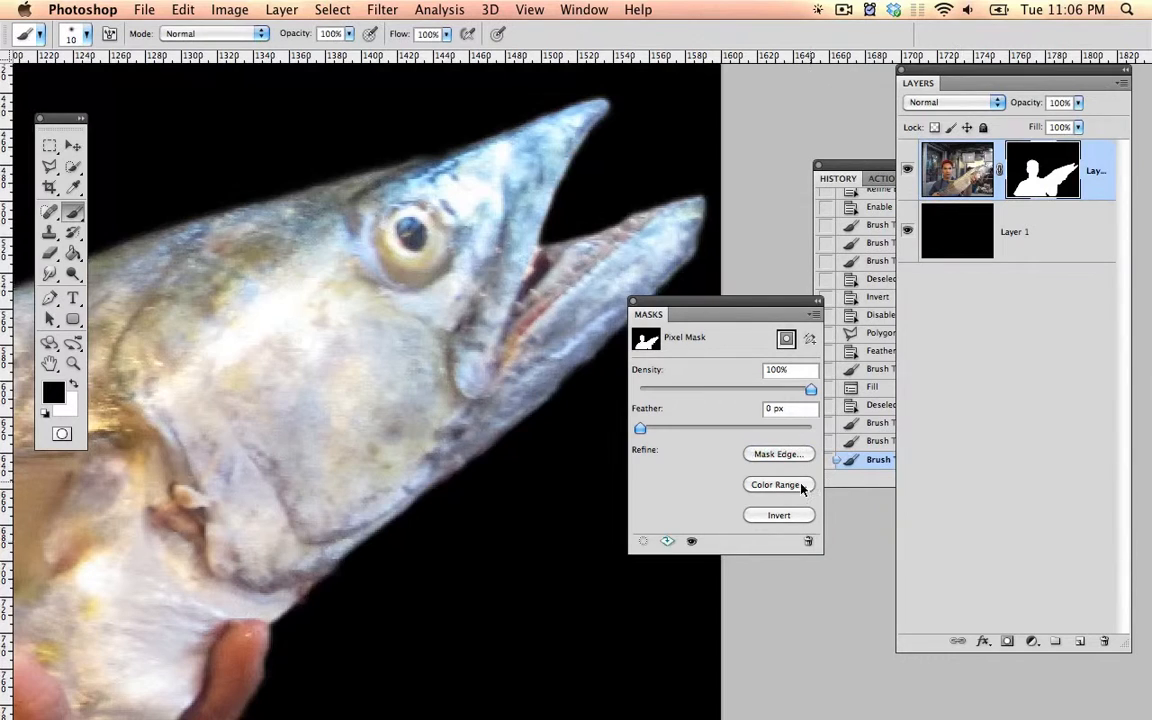
Step: Invert the layer mask to check for leftover fringe along the edge of the man's head
left_click(779, 515)
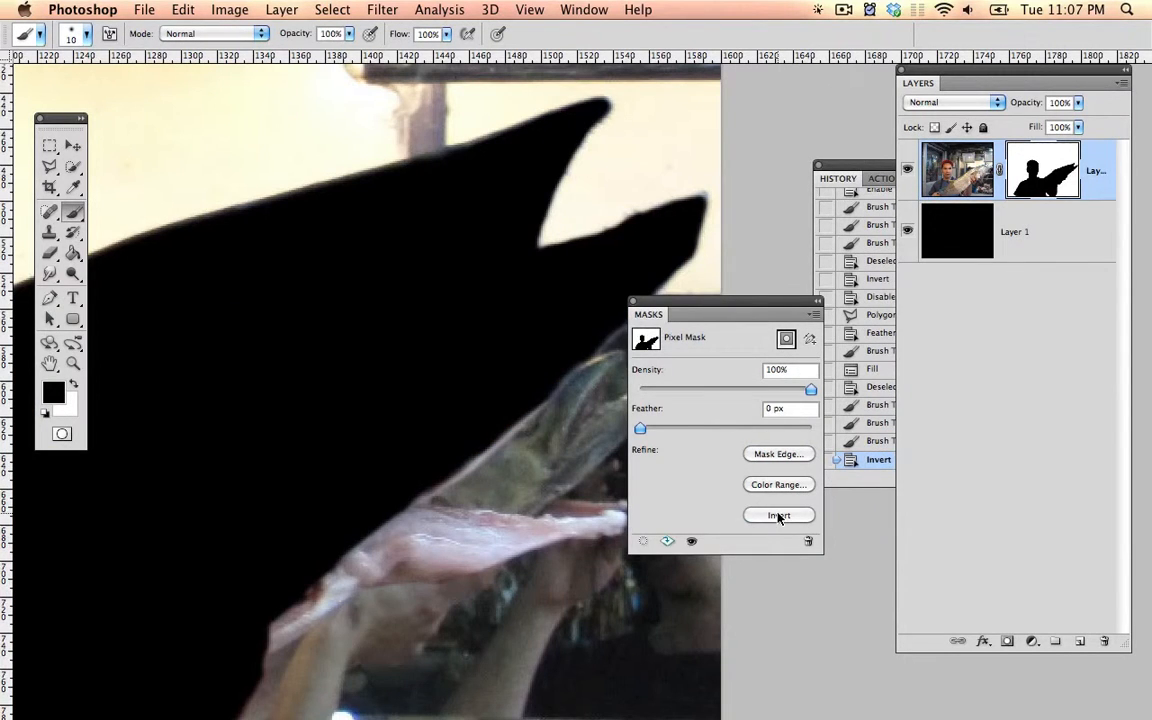
key("super+0")
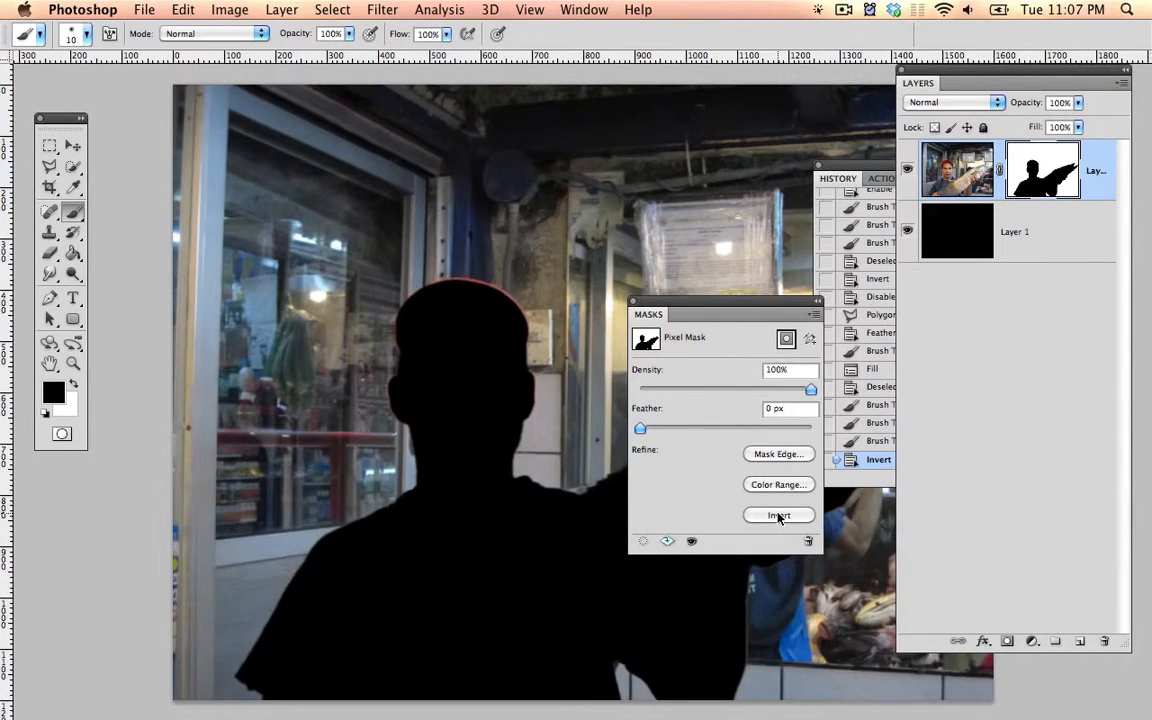
key("super+equal")
key("super+equal")
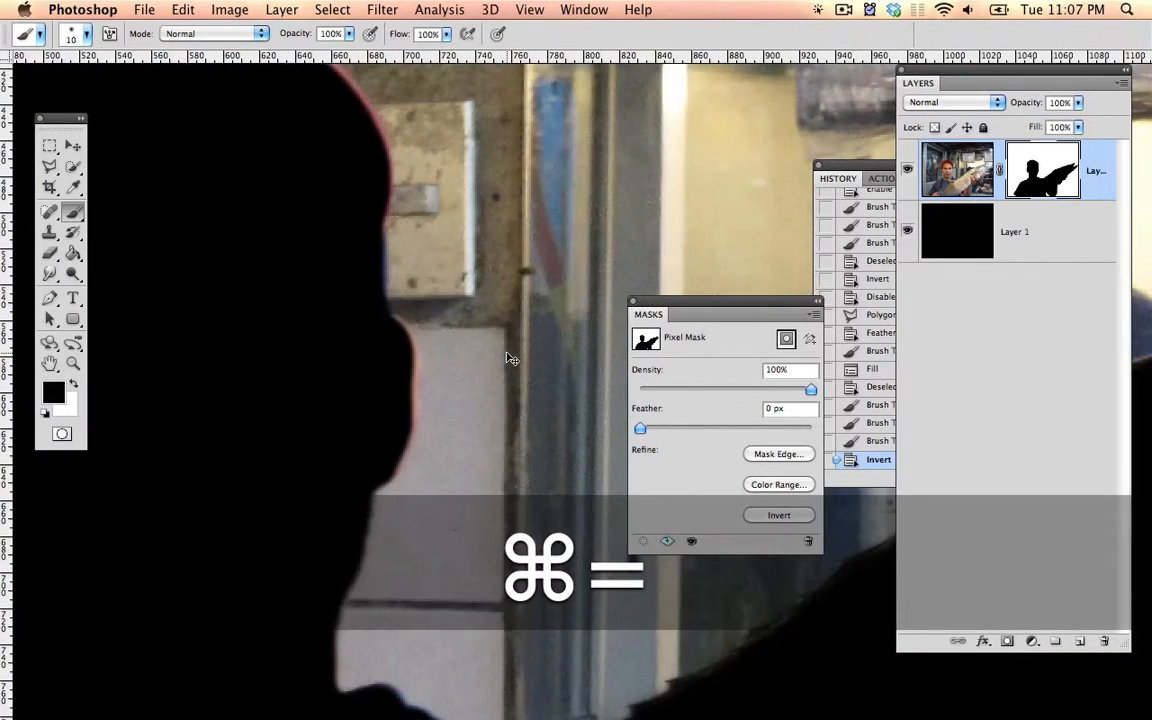
Step: Examine the inverted mask's edge around the top of the man's head and invert the layer mask back
key("space")
left_click_drag(486, 334, 594, 494)
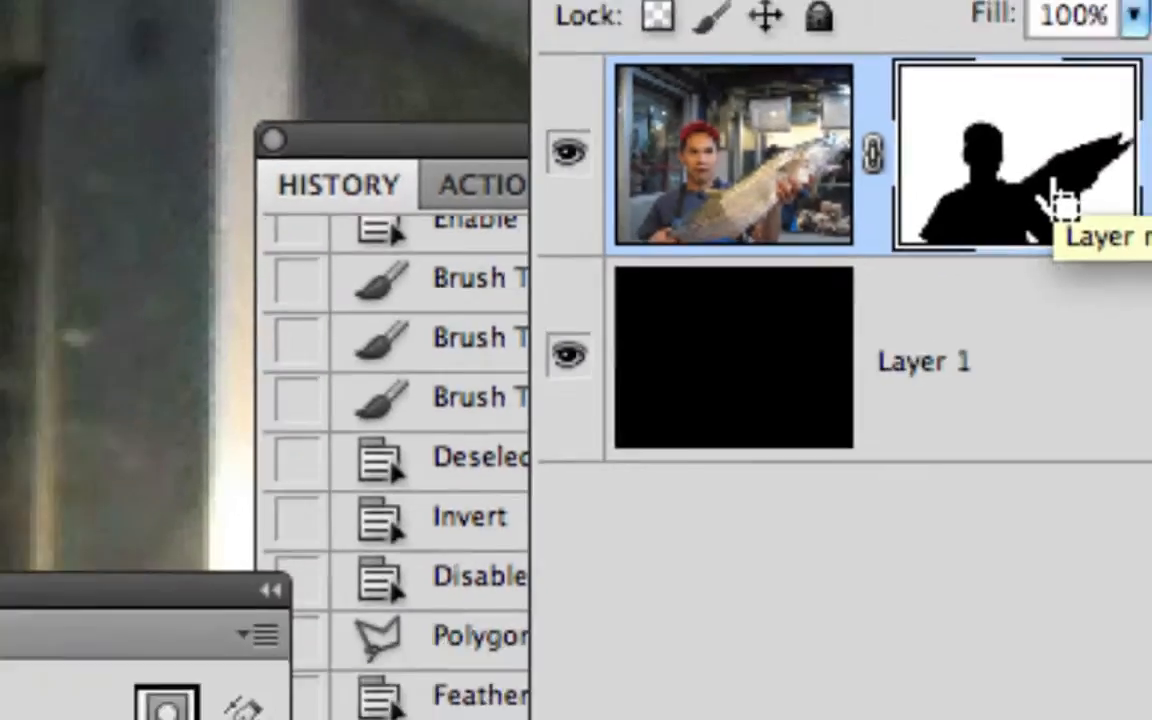
key("alt+super+minus")
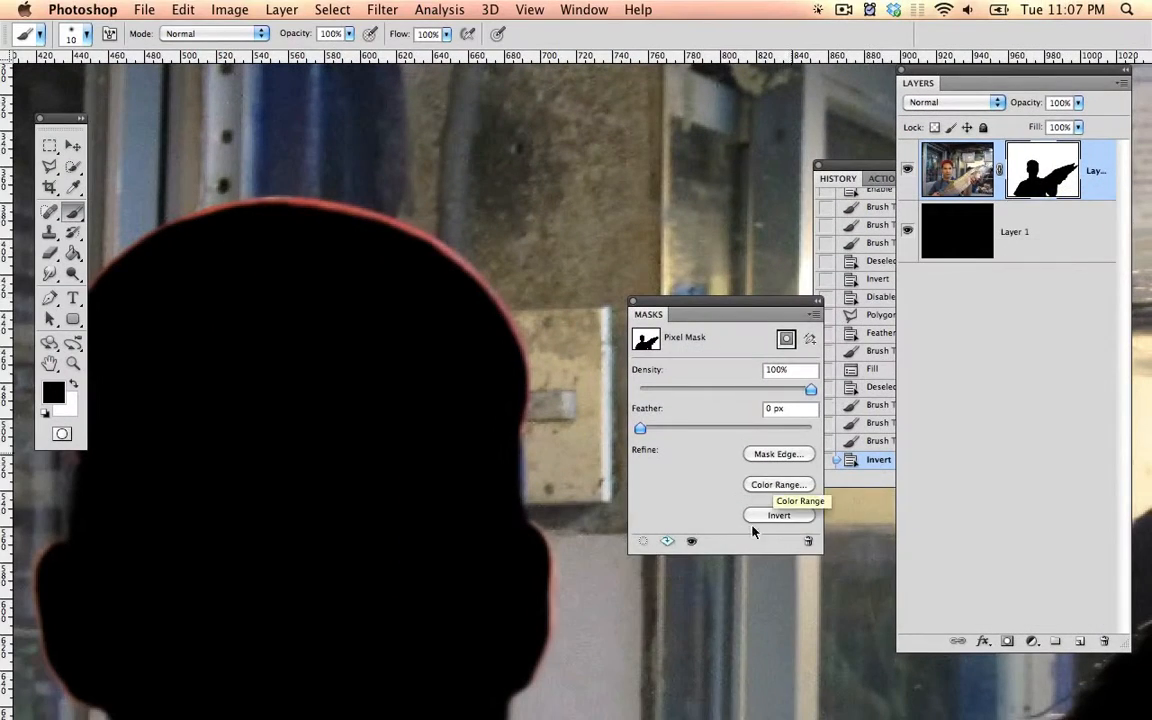
left_click(768, 520)
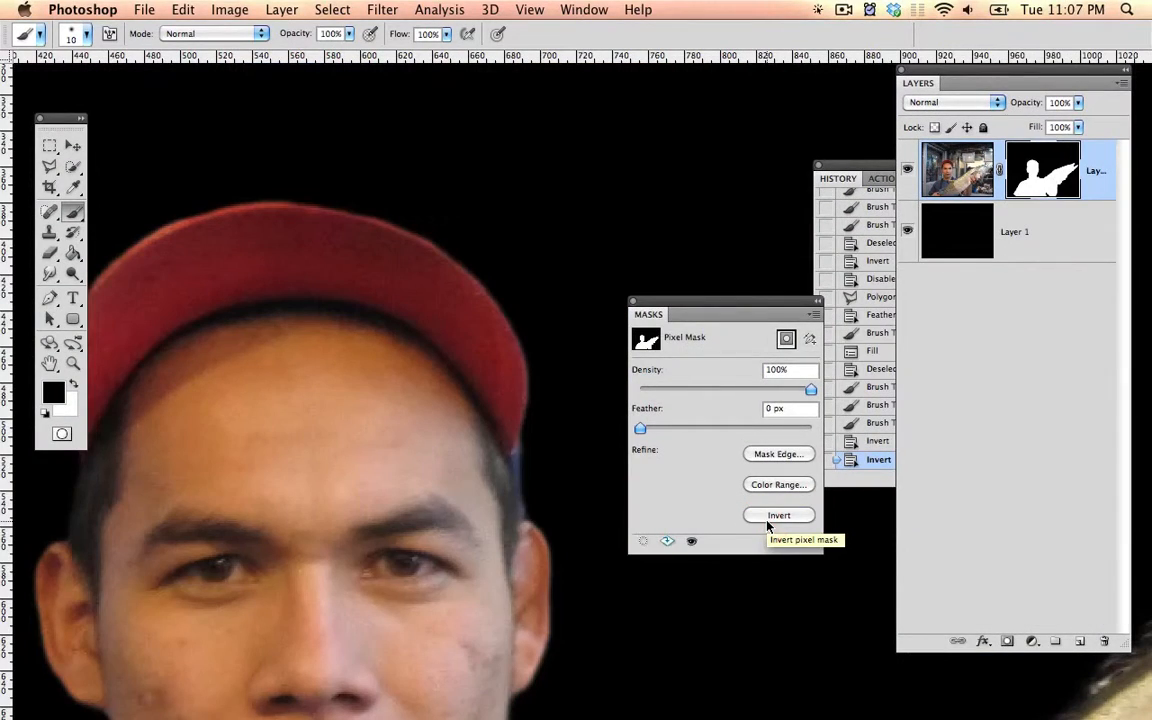
Step: Try deleting the layer mask and applying it permanently to the photo layer, undoing each attempt
left_click(806, 540)
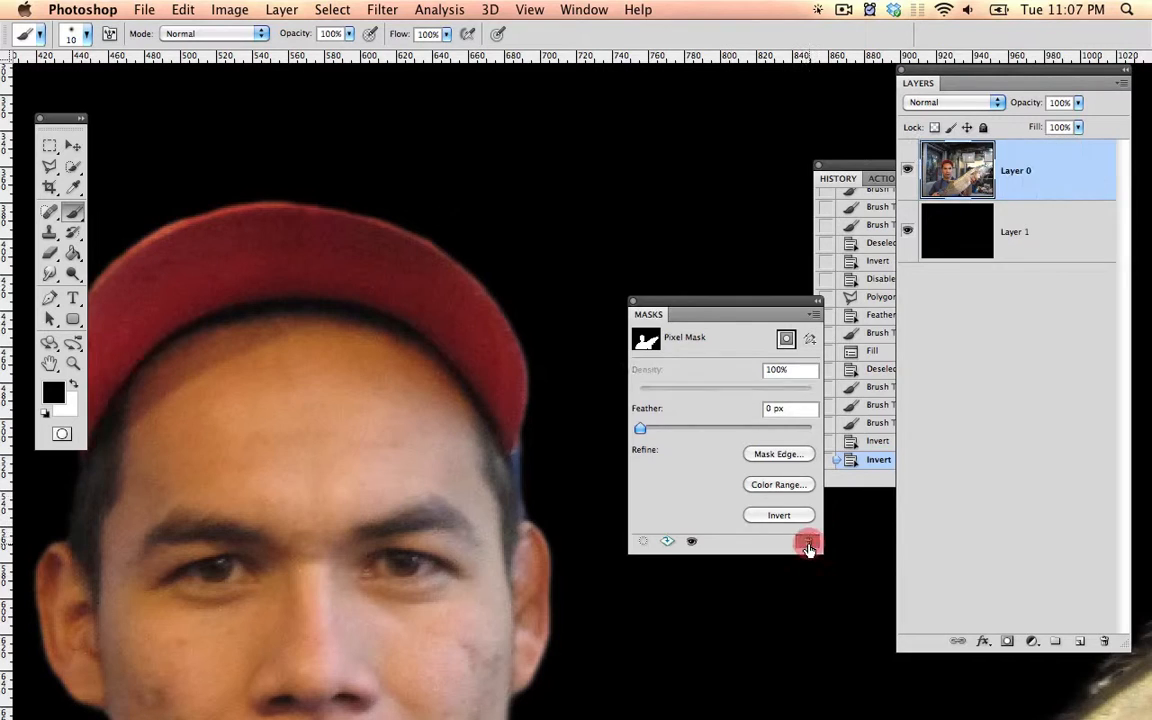
key("super+z")
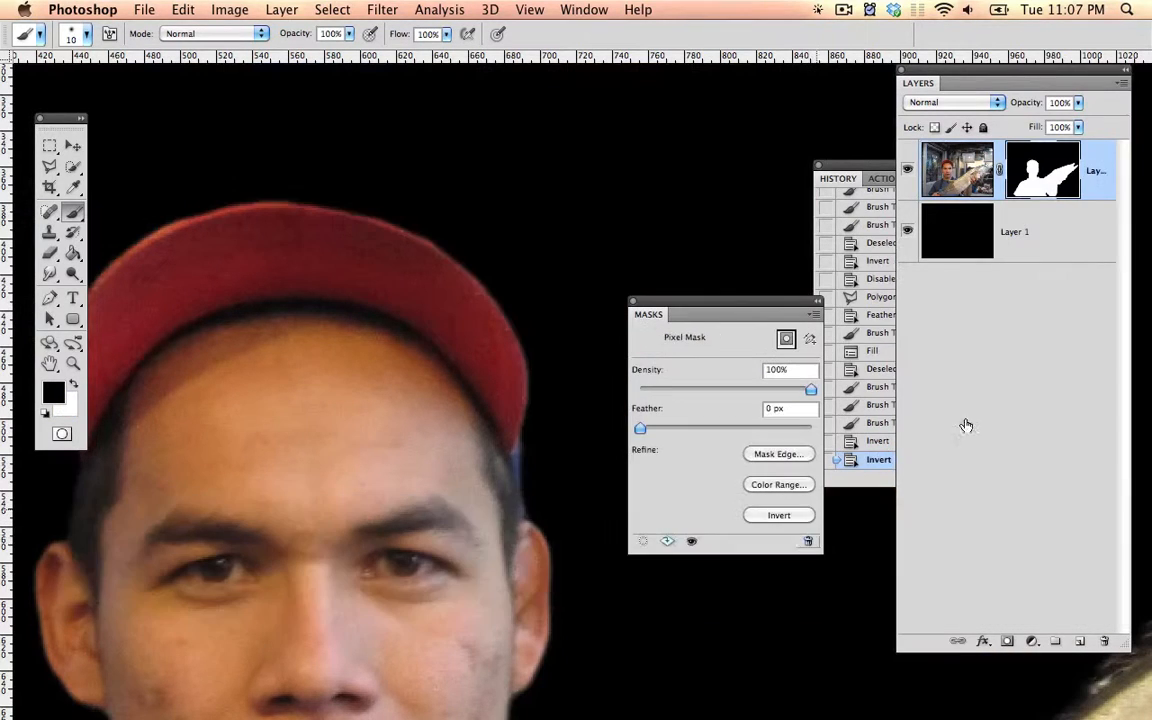
right_click(1048, 190)
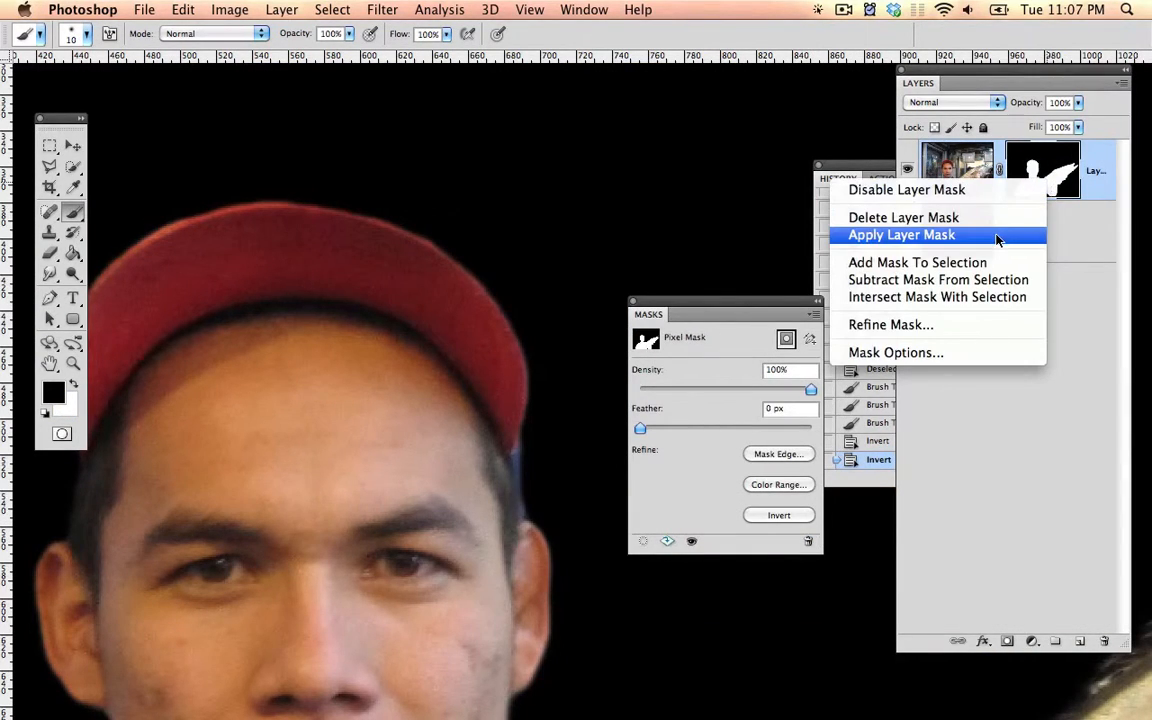
key("alt+super+equal")
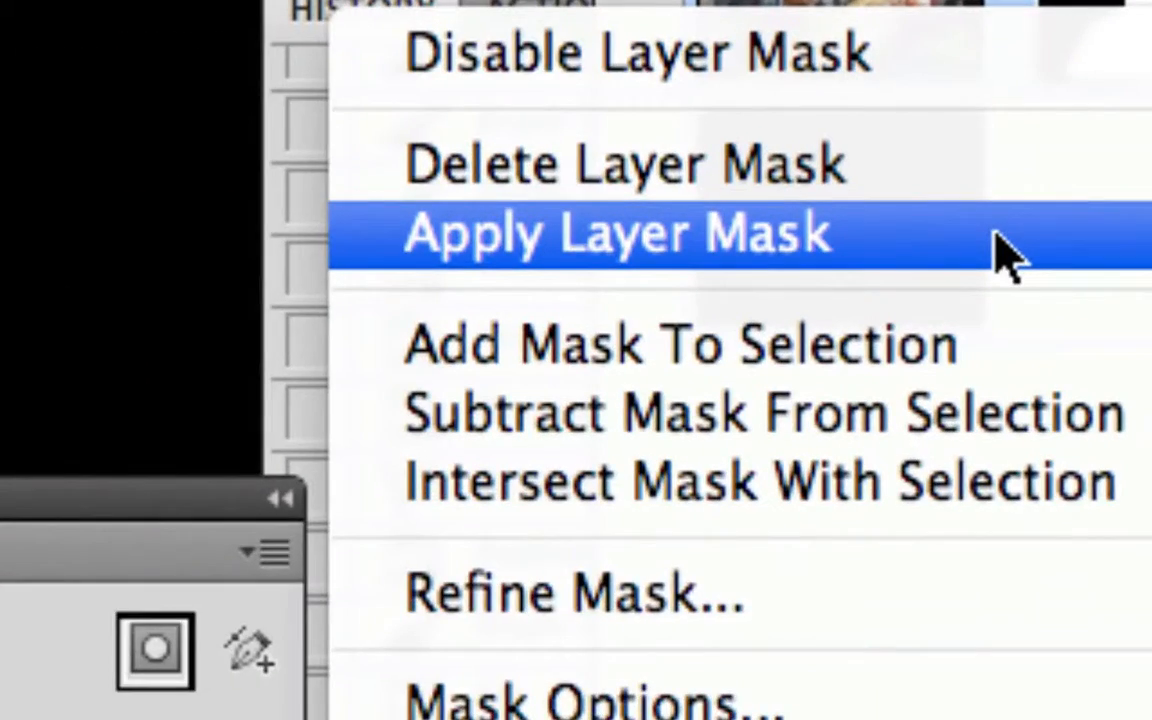
key("alt+super+minus")
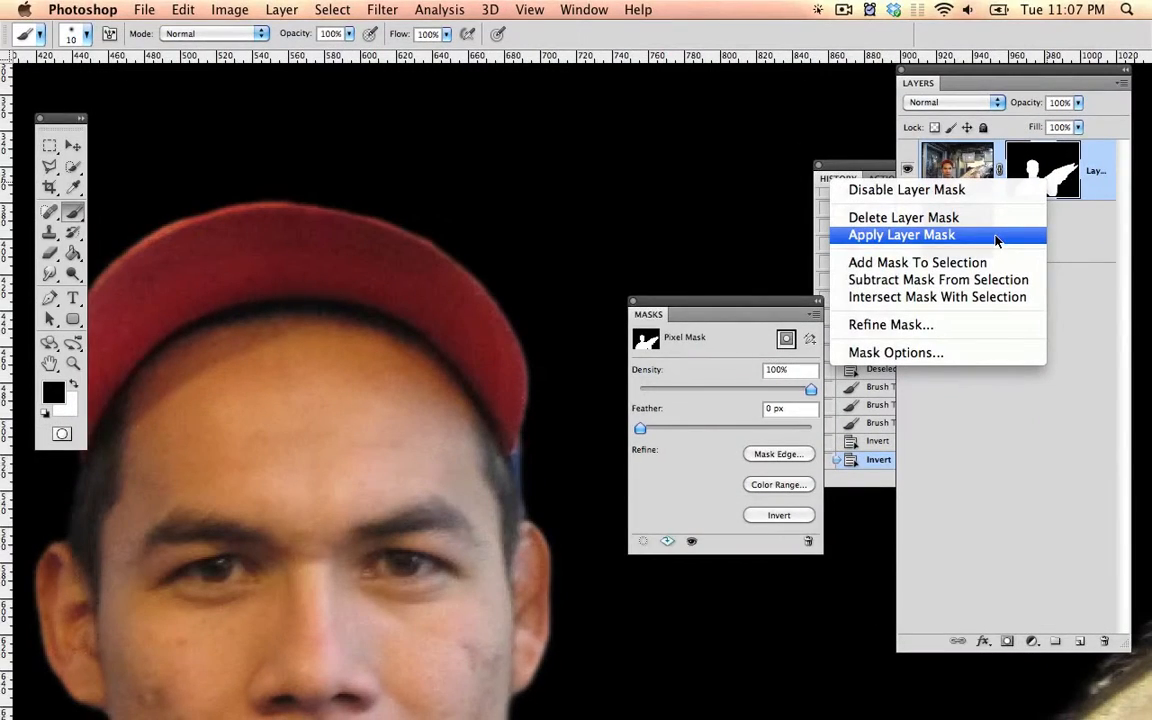
left_click(996, 237)
key("super+z")
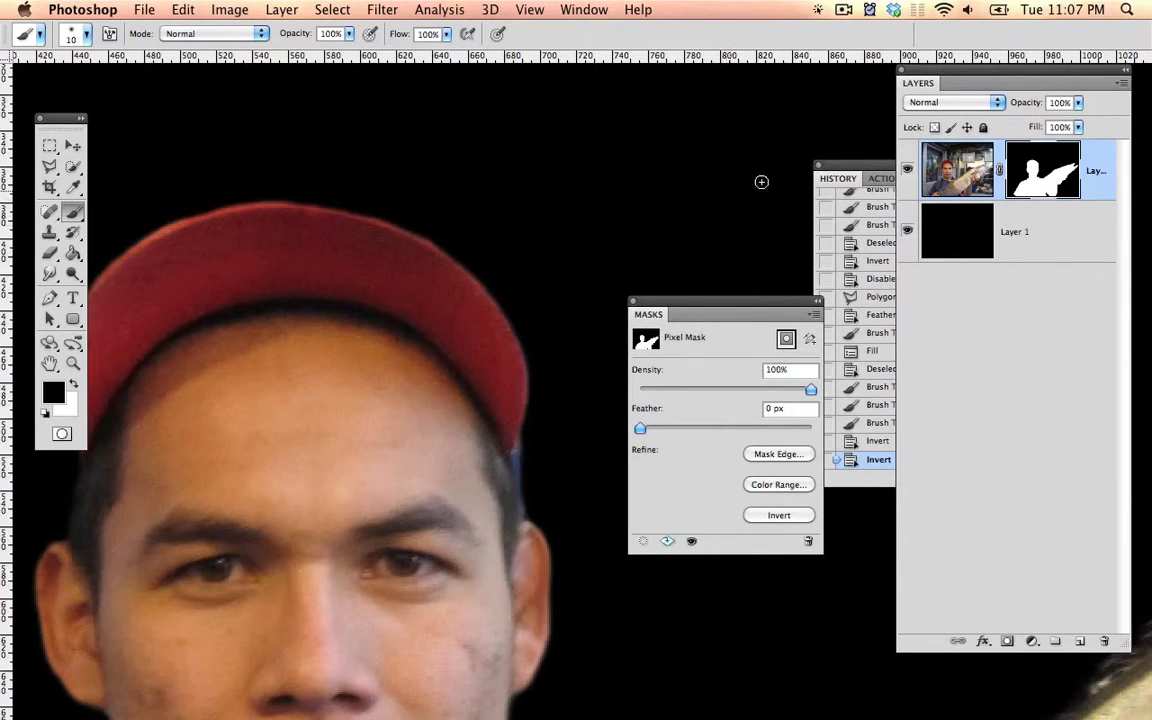
key("b")
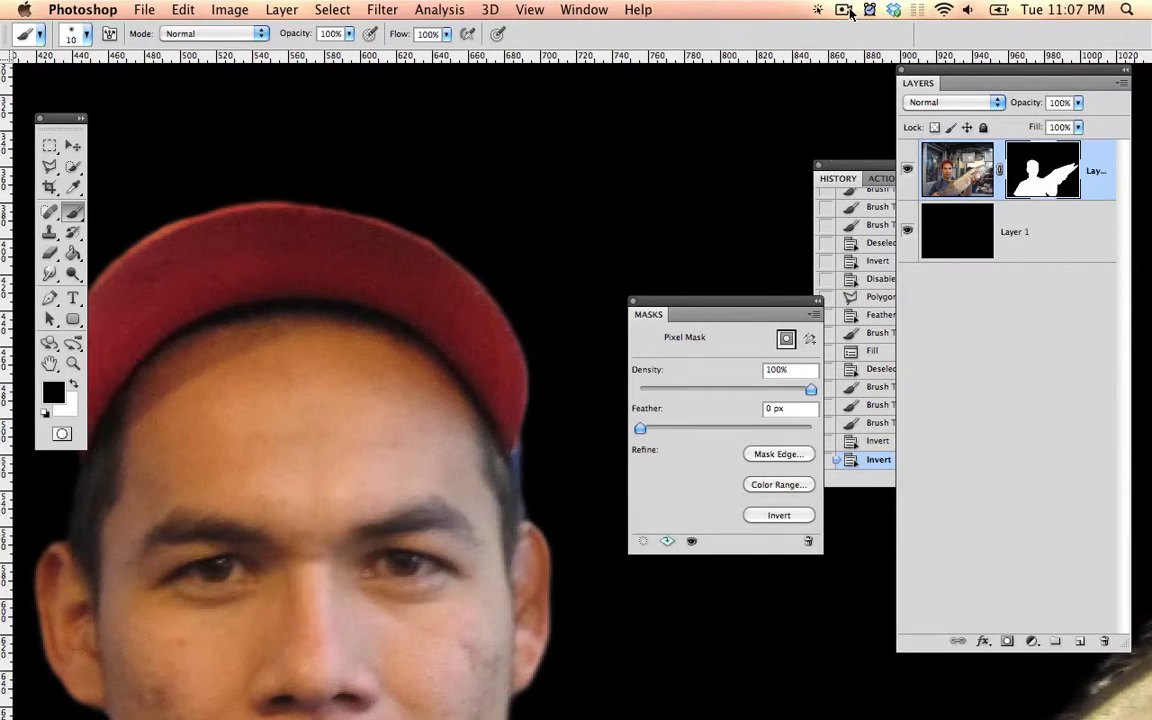
left_click(845, 10)
left_click(850, 12)
Step: Paint black on the layer mask with the 10 px brush to hide the blue fringe between the cap's brim and the ear
key("space")
left_click_drag(500, 360, 604, 296)
key("super+0")
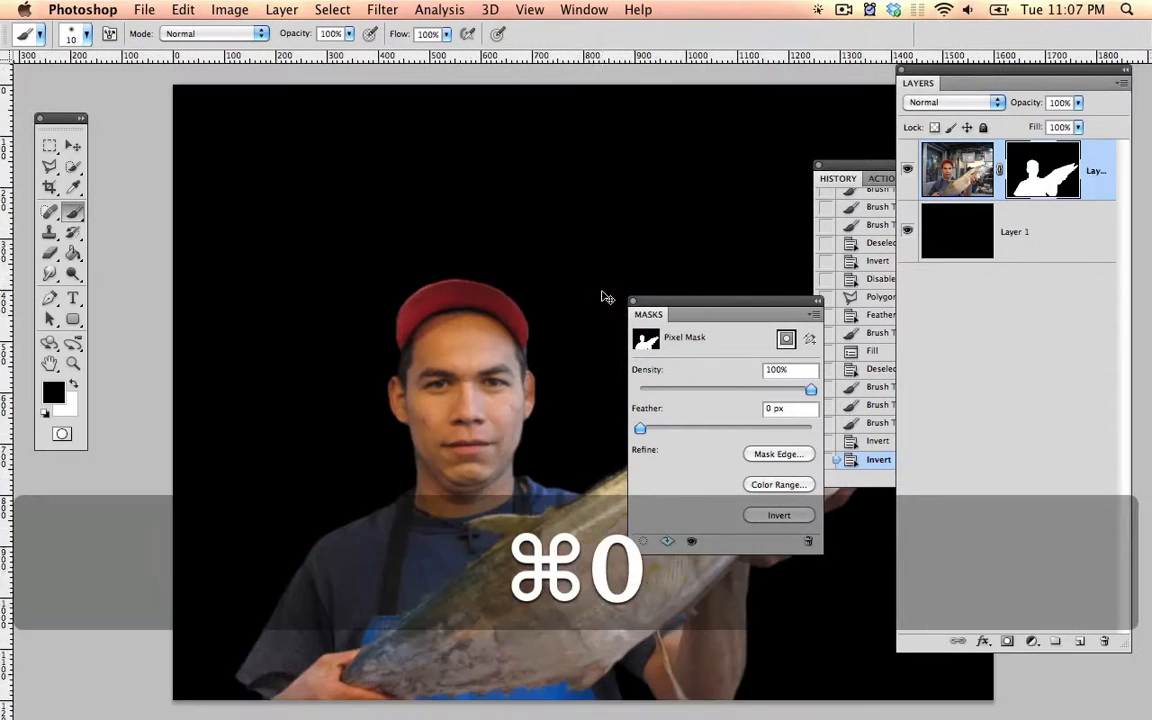
key("space")
left_click_drag(522, 296, 503, 276)
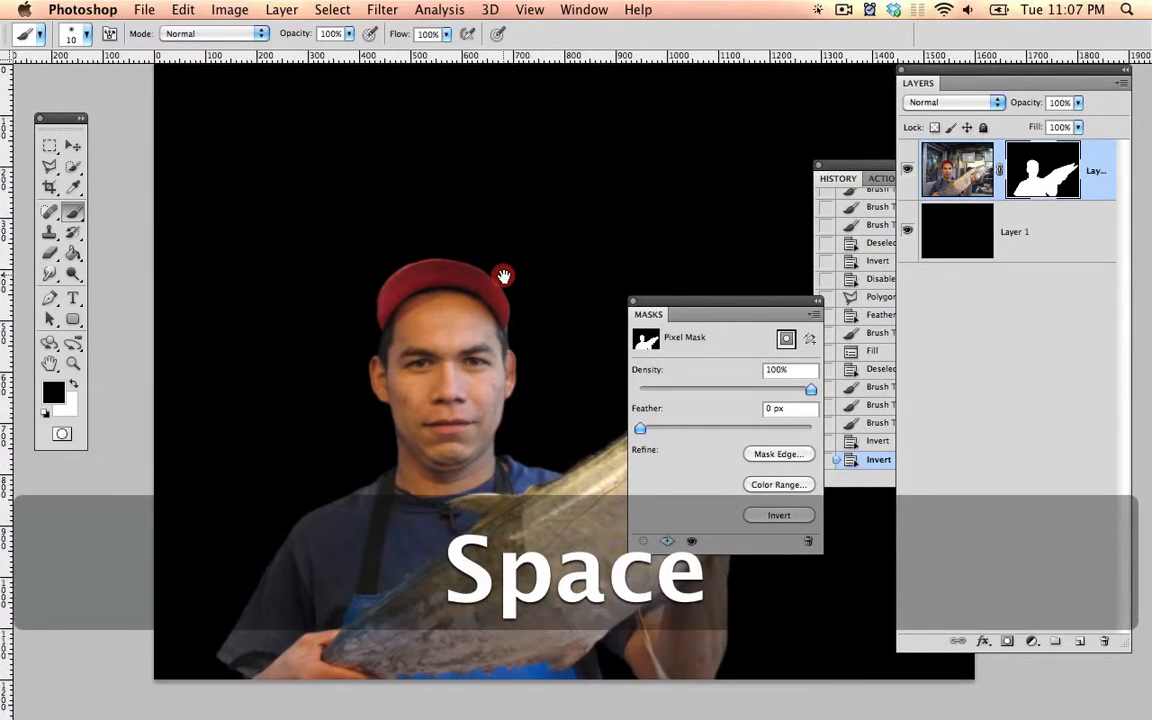
key("super+equal")
key("super+equal")
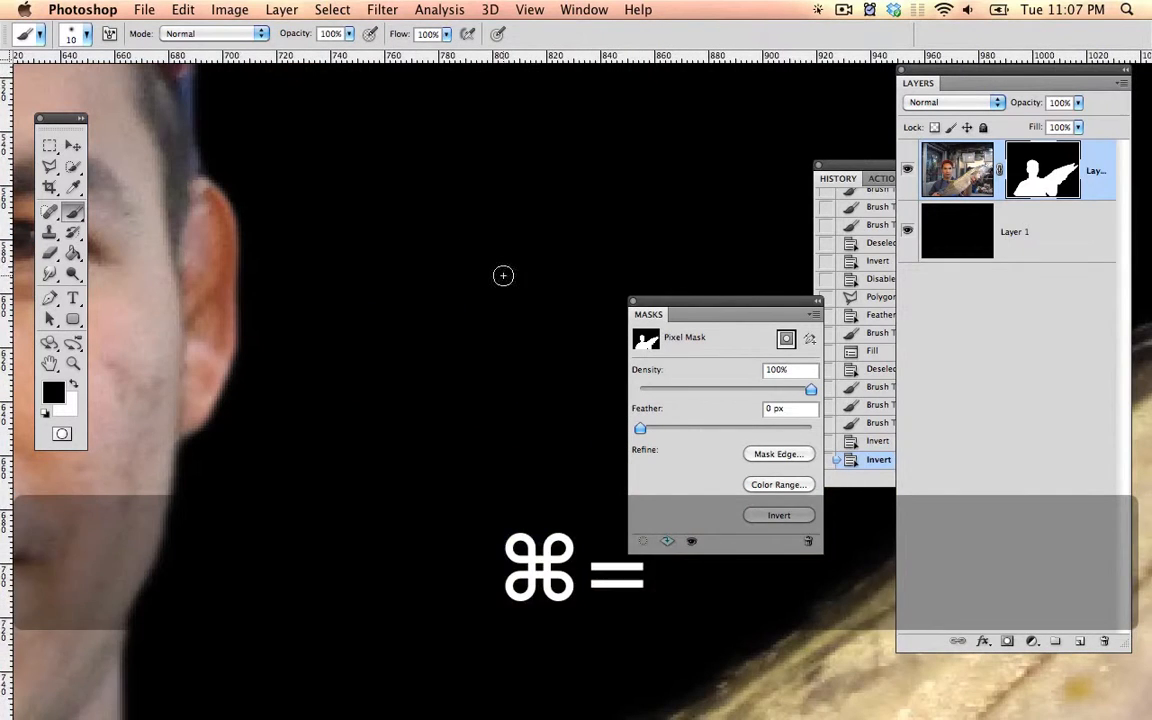
key("space")
left_click_drag(393, 237, 604, 386)
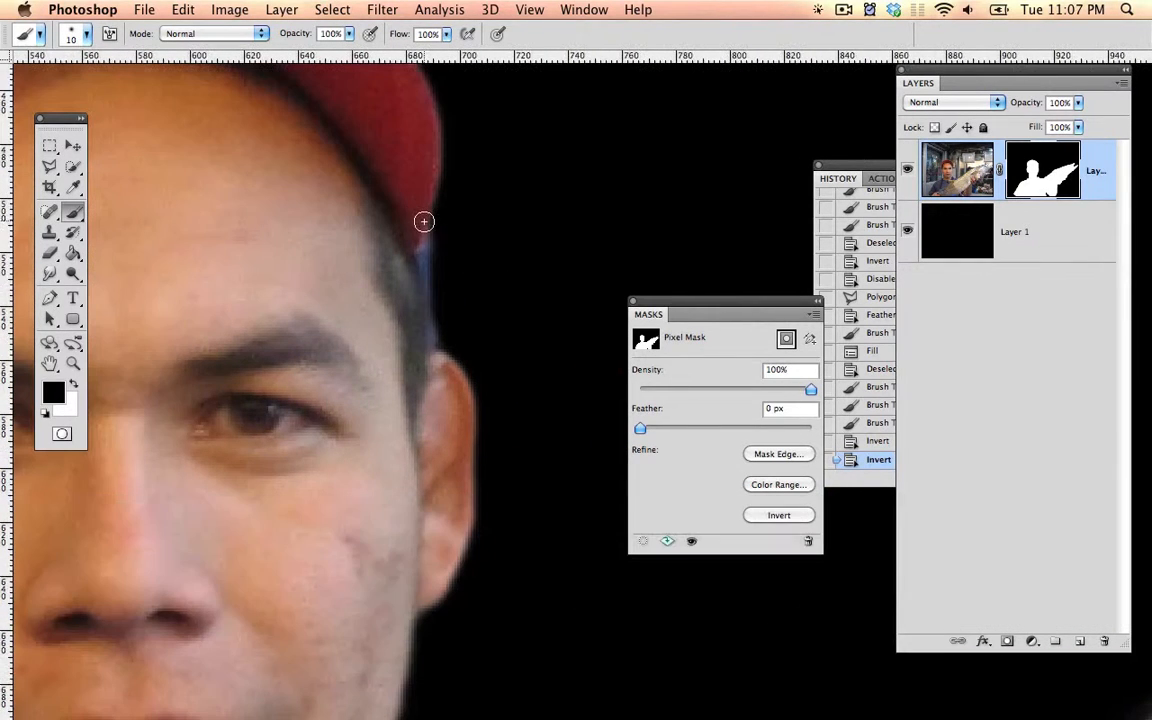
left_click_drag(430, 252, 437, 337)
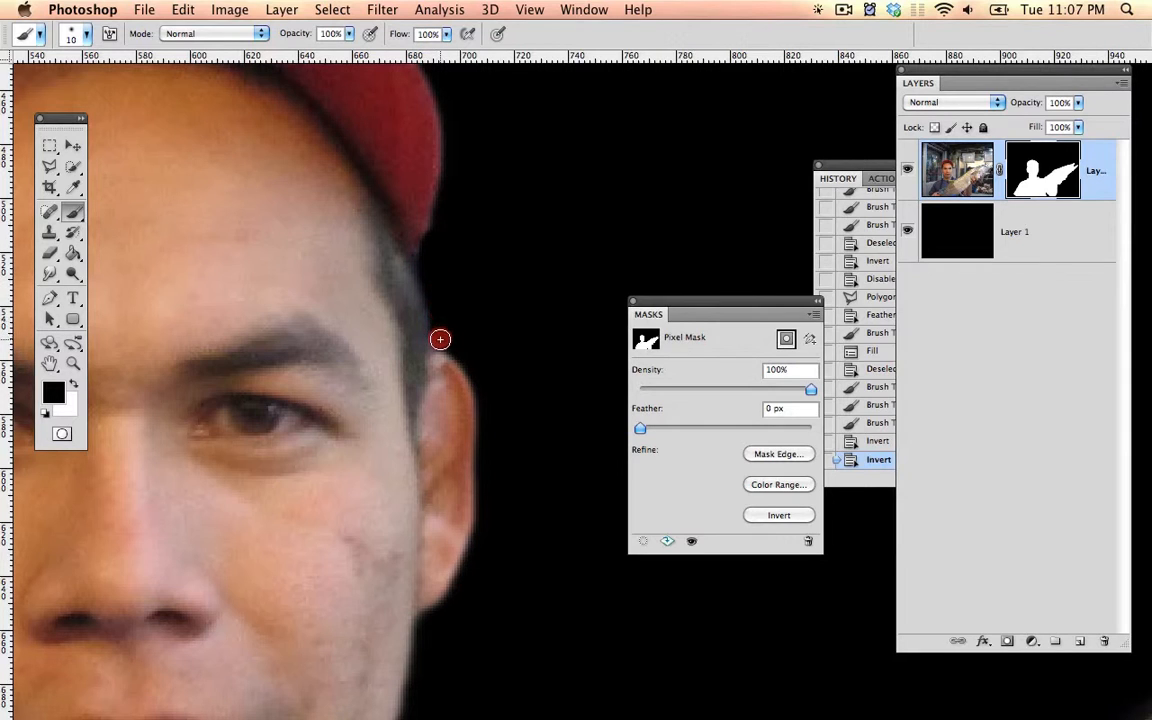
left_click_drag(438, 221, 442, 226)
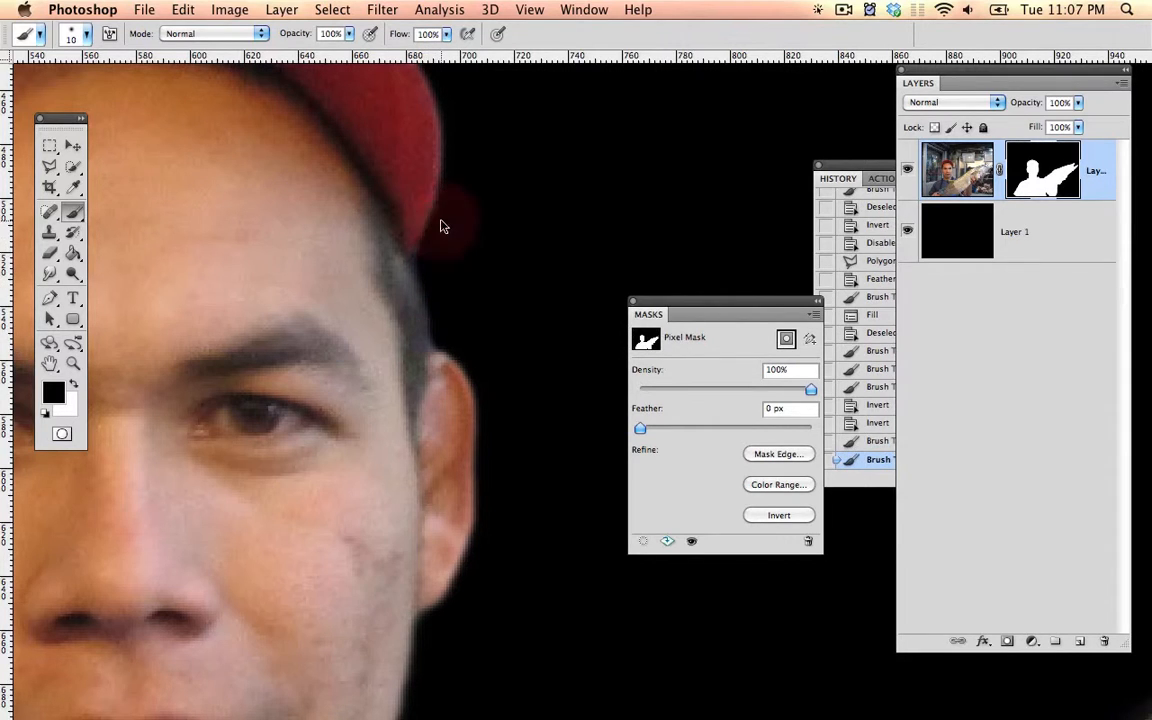